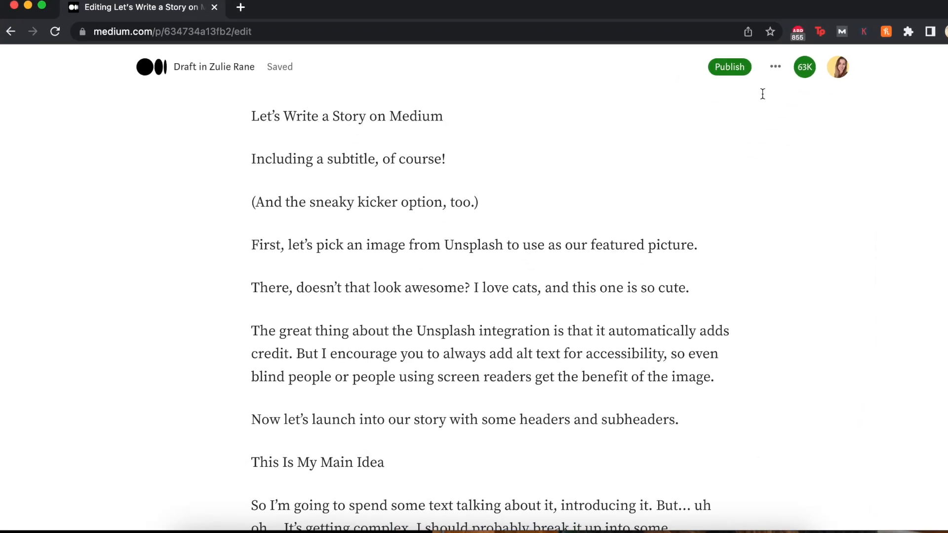
Step: Leave the draft for your profile page, then load the medium.com home feed
left_click(763, 167)
left_click(838, 137)
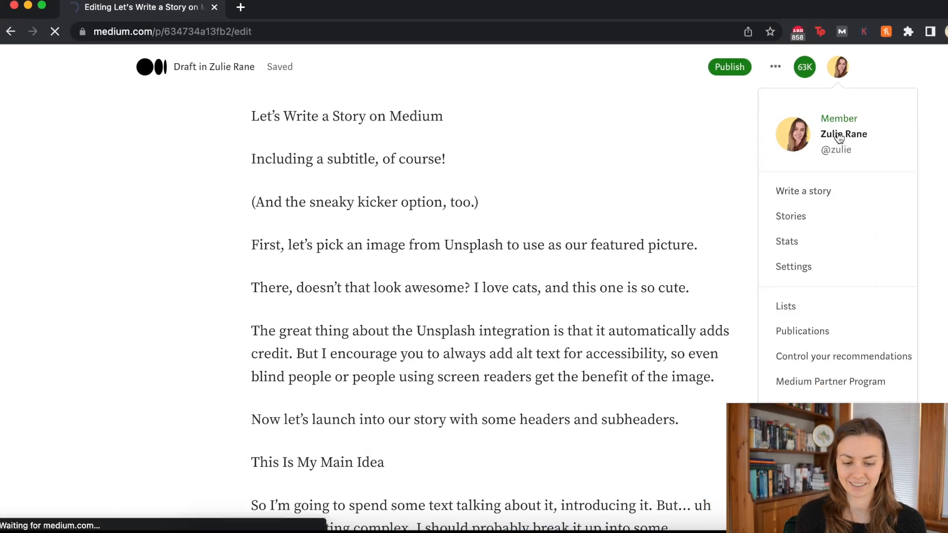
left_click(182, 30)
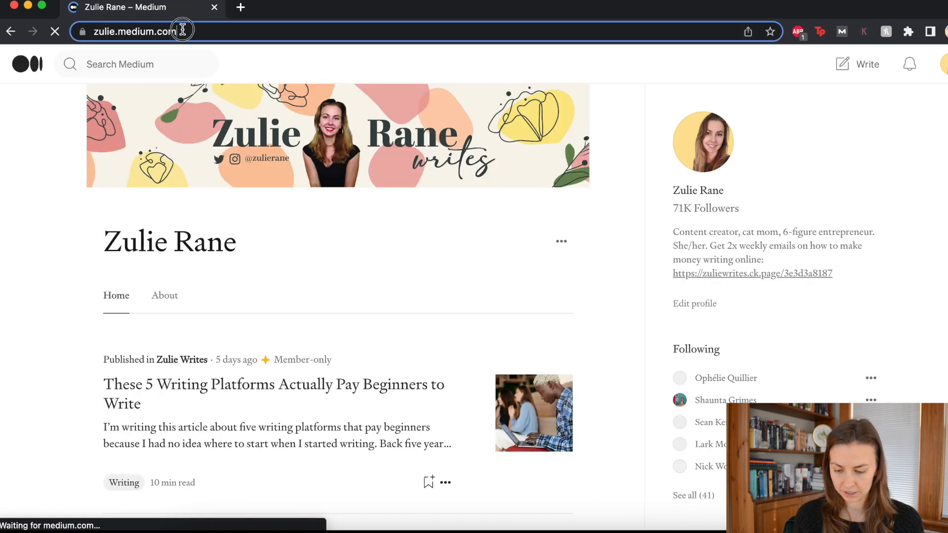
type("medium.")
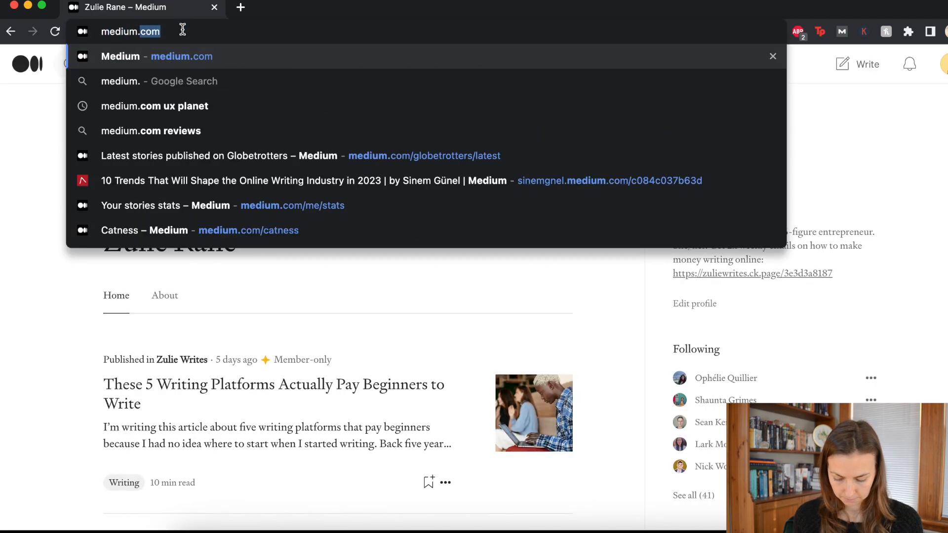
key("Return")
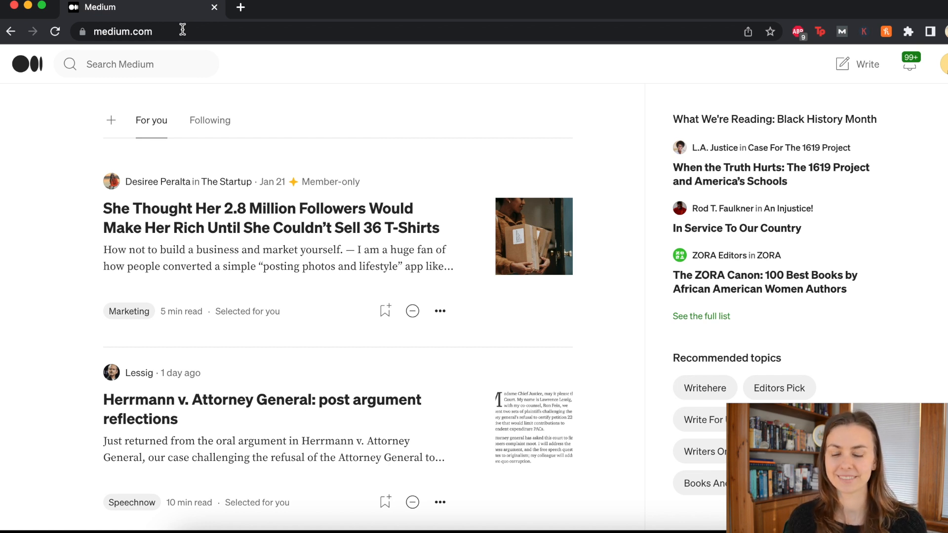
Step: Start a new story, then visit your Stories list and the Import a story page
left_click(869, 66)
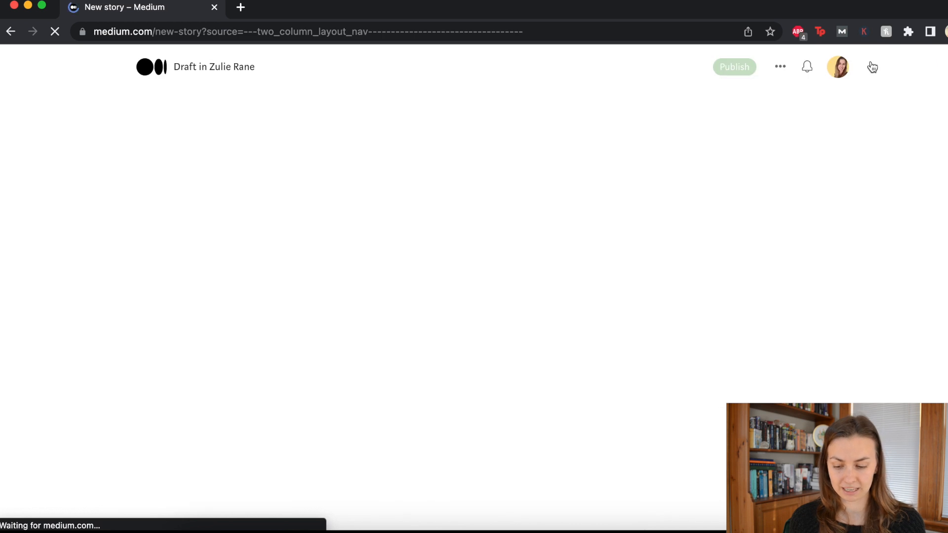
left_click(838, 66)
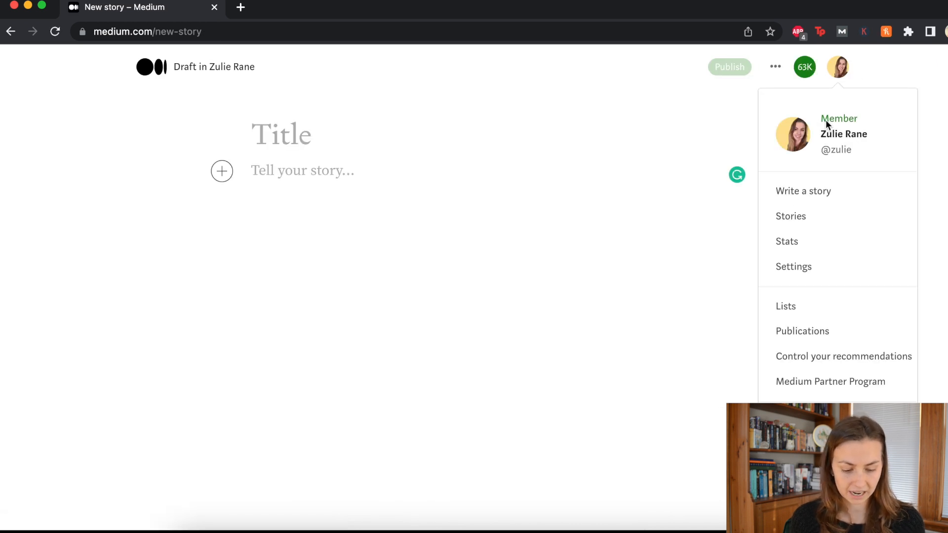
left_click(786, 223)
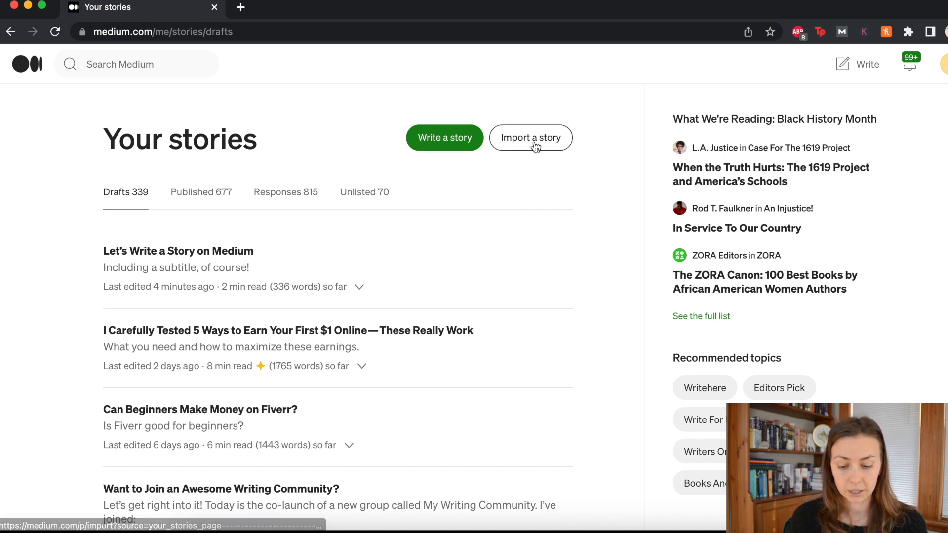
left_click(944, 64)
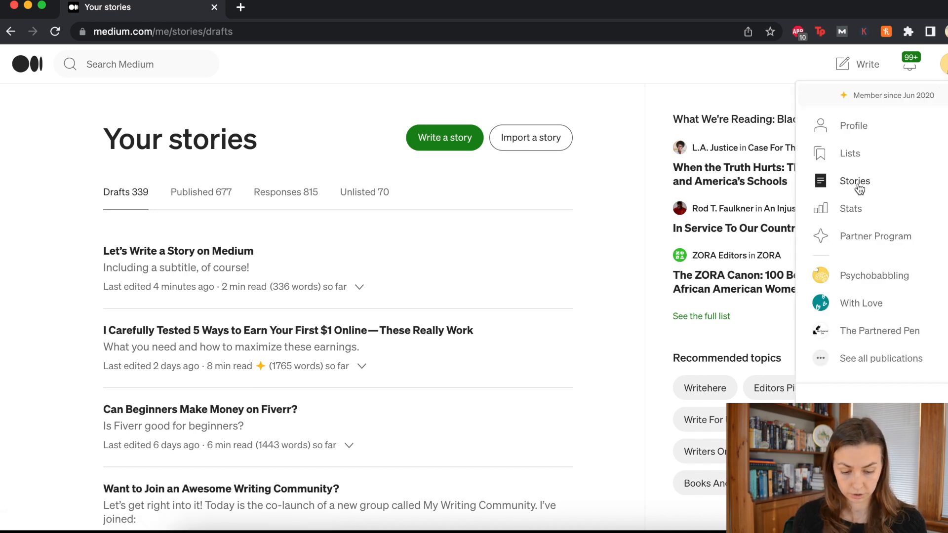
left_click(530, 138)
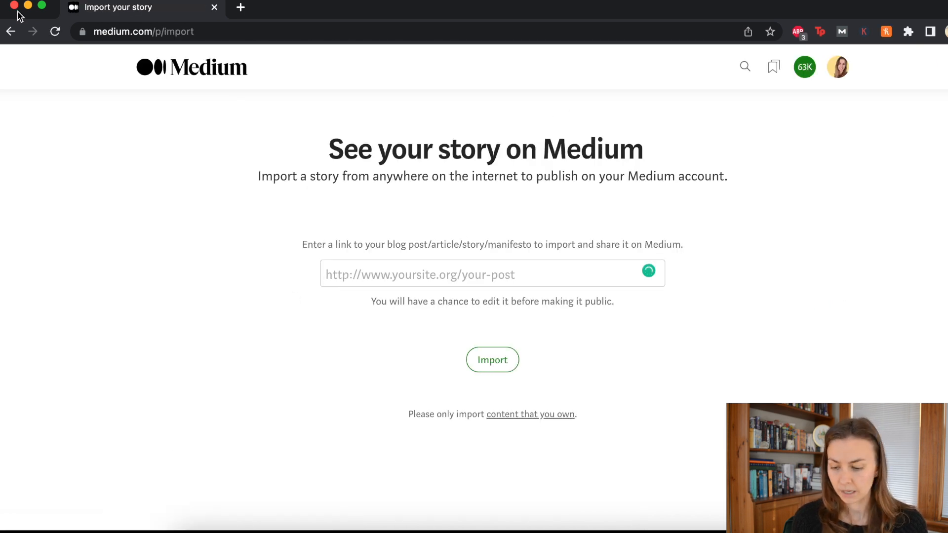
Step: Return to the drafts list and reopen the 'Let's Write a Story on Medium' draft
left_click(10, 32)
scroll(208, 188, "down", 3)
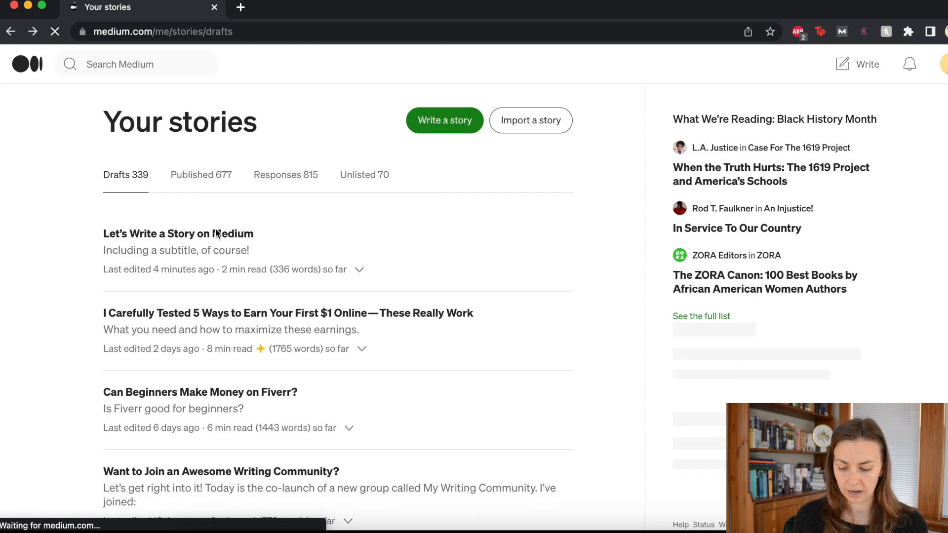
left_click(208, 188)
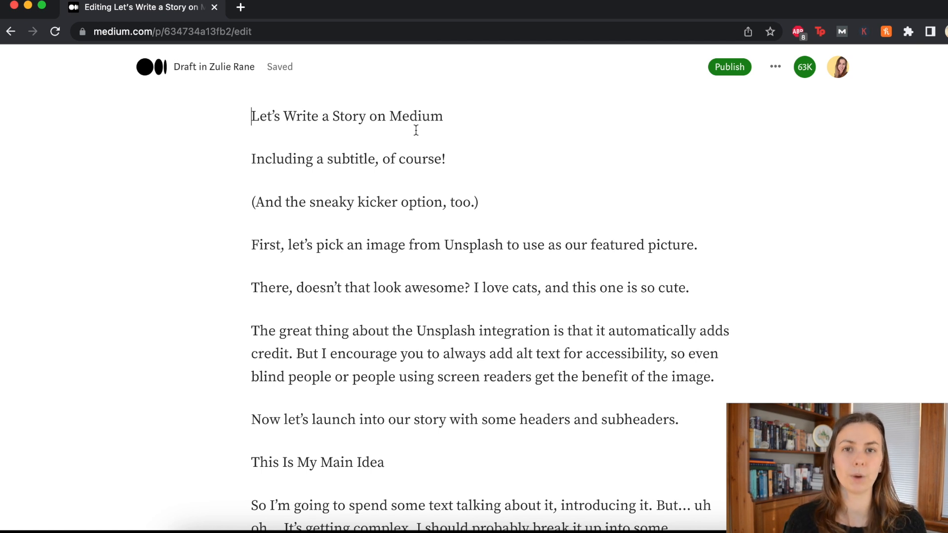
Step: Check the preview title in the story's publishing settings, then return to the draft
triple_click(451, 122)
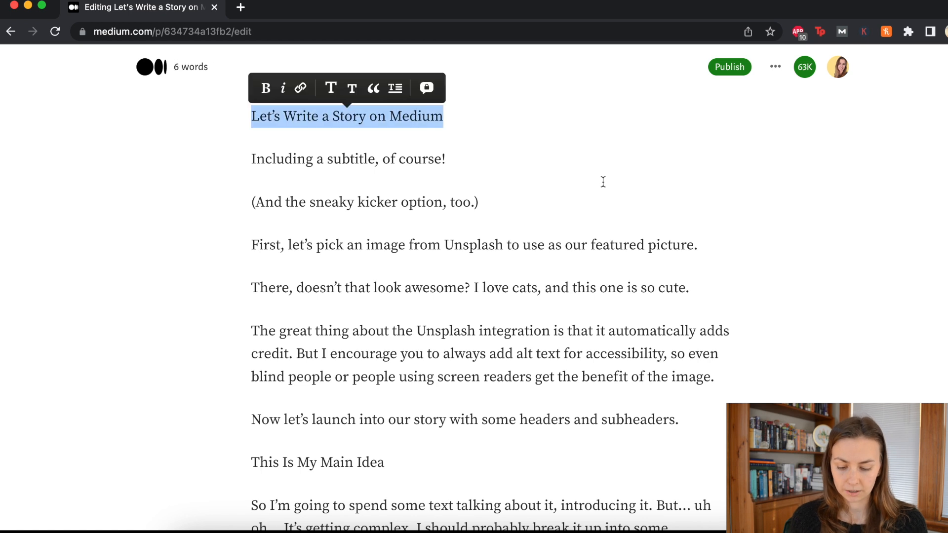
left_click(724, 70)
left_click_drag(333, 322, 165, 322)
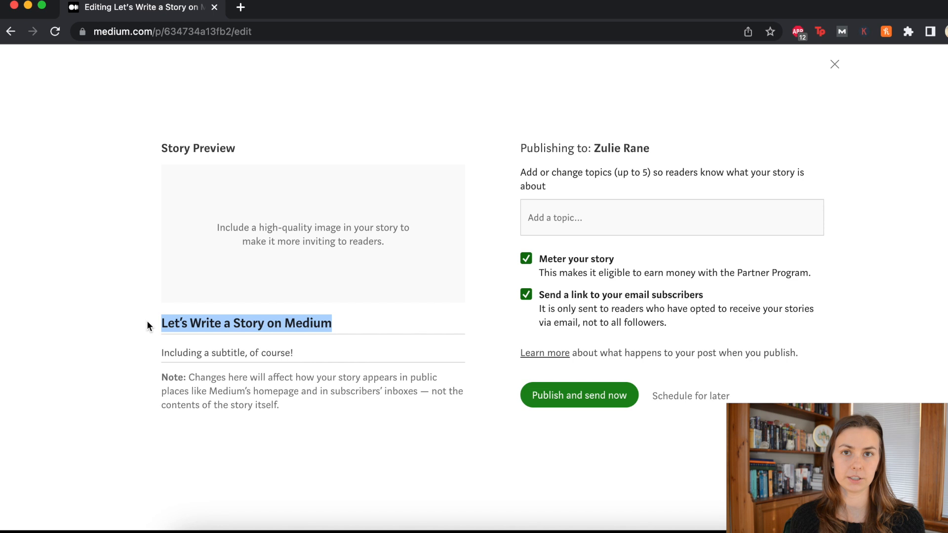
left_click(834, 64)
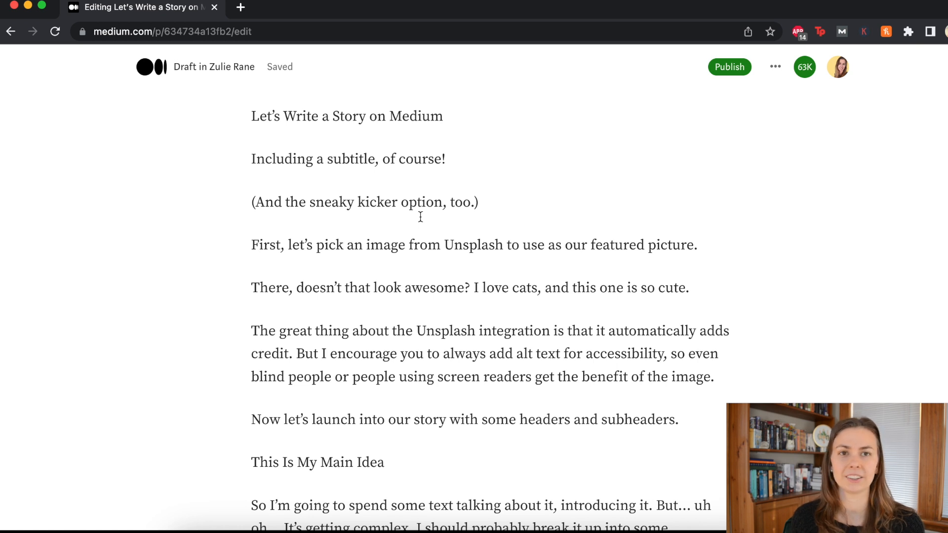
Step: Format 'Let's Write a Story on Medium' as the story's title
left_click_drag(455, 112, 167, 94)
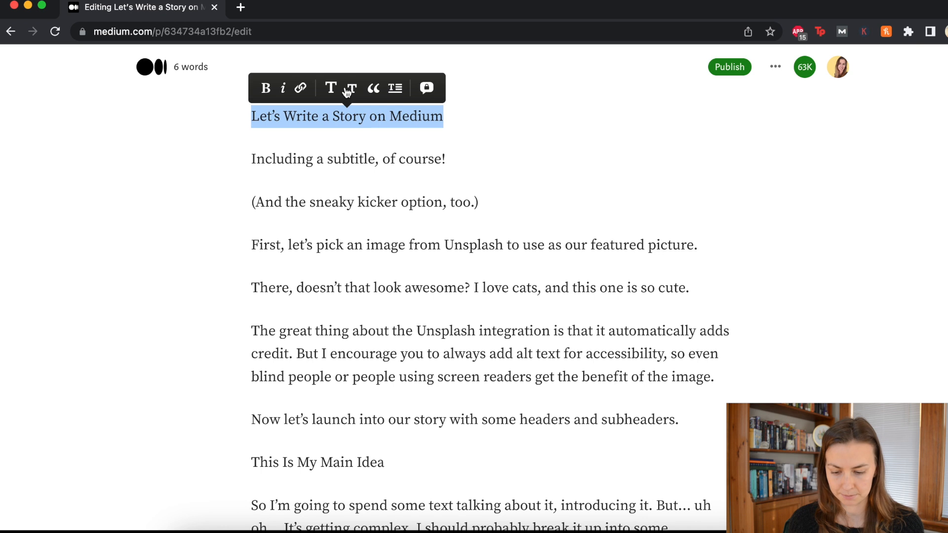
left_click(332, 91)
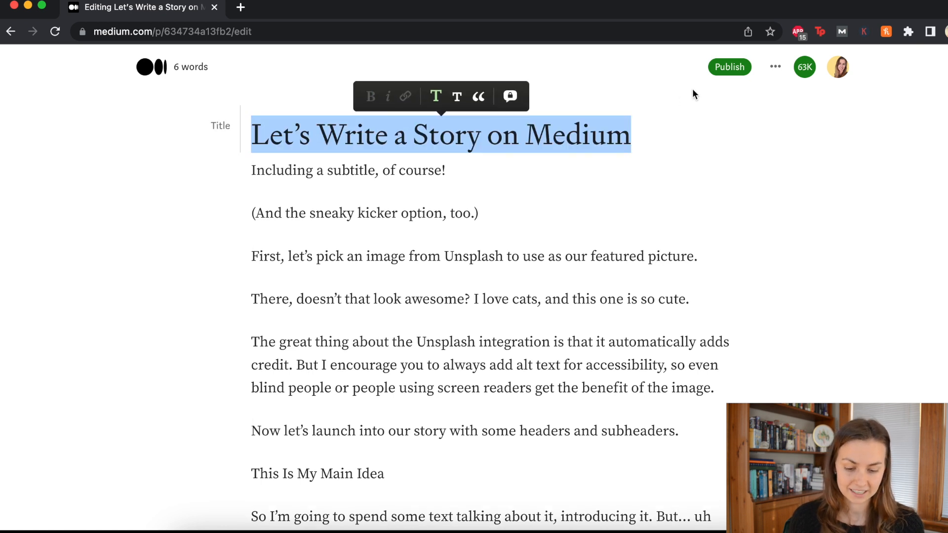
left_click(612, 155)
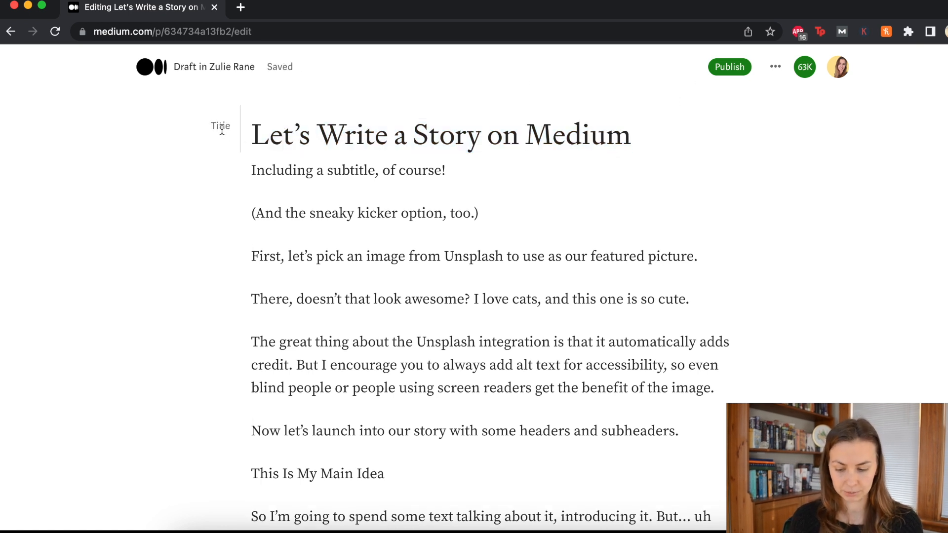
double_click(222, 127)
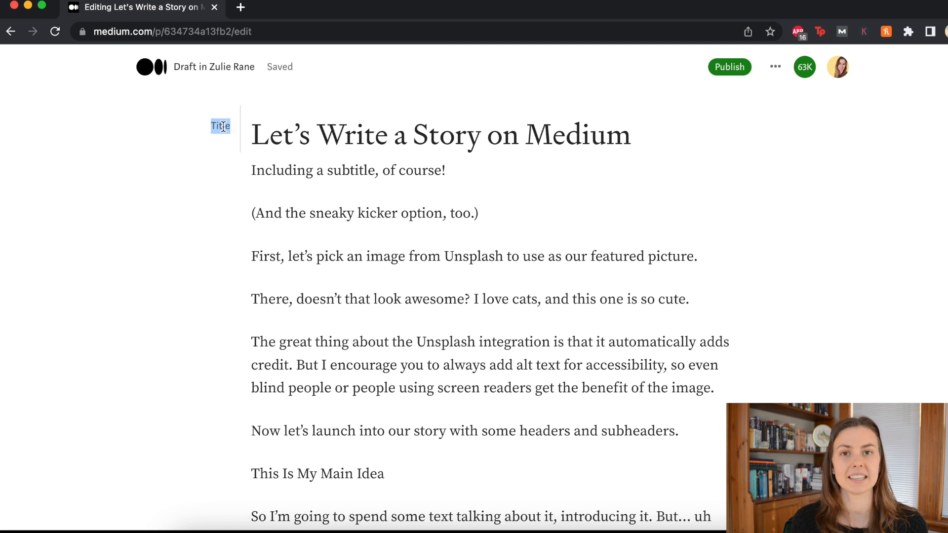
left_click(349, 191)
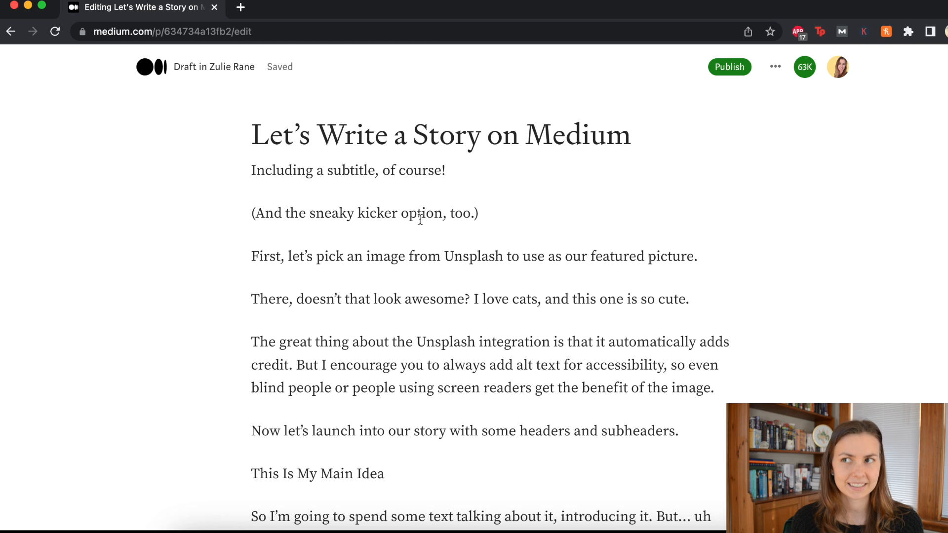
Step: Style 'Including a subtitle, of course!' as the story's subtitle
left_click_drag(447, 171, 232, 176)
left_click(355, 148)
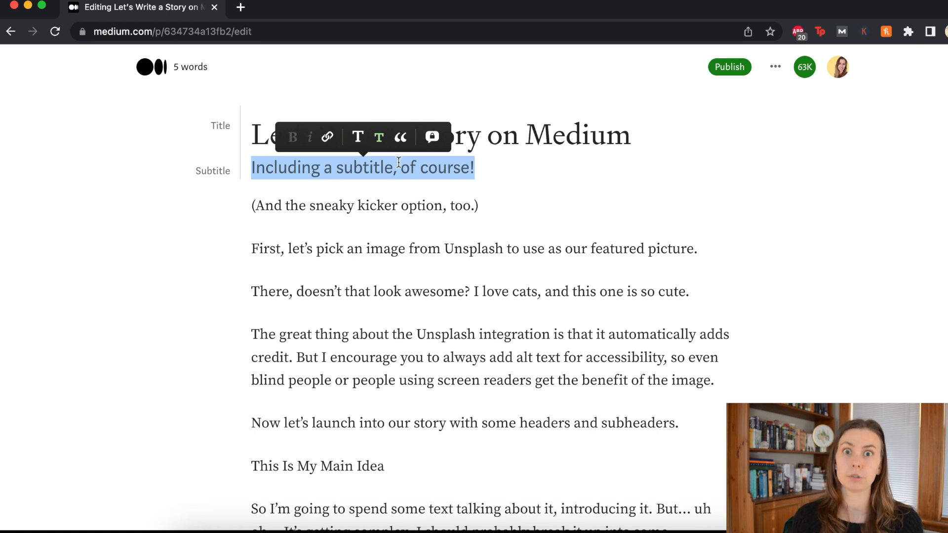
left_click(491, 203)
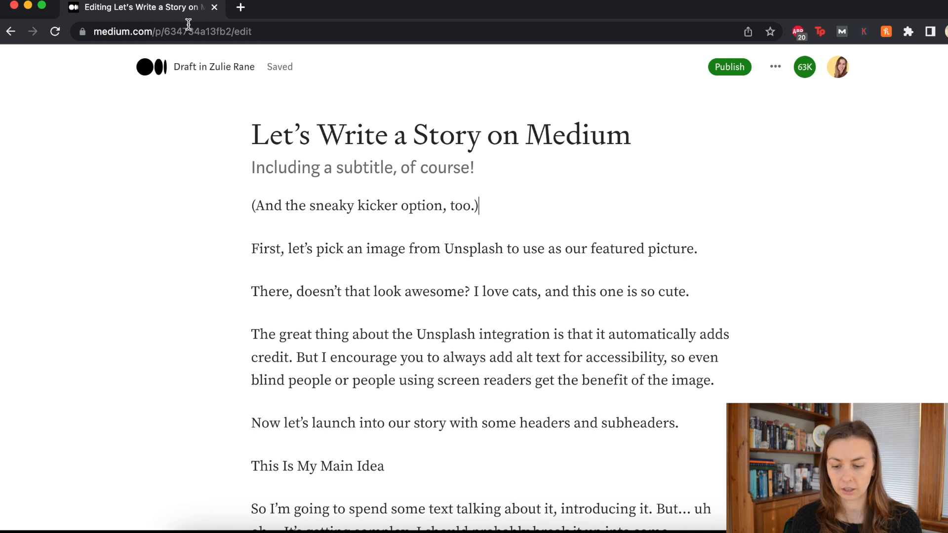
Step: In a new tab, open a Medium writer's example article about getting fired
left_click(241, 7)
type("seanj")
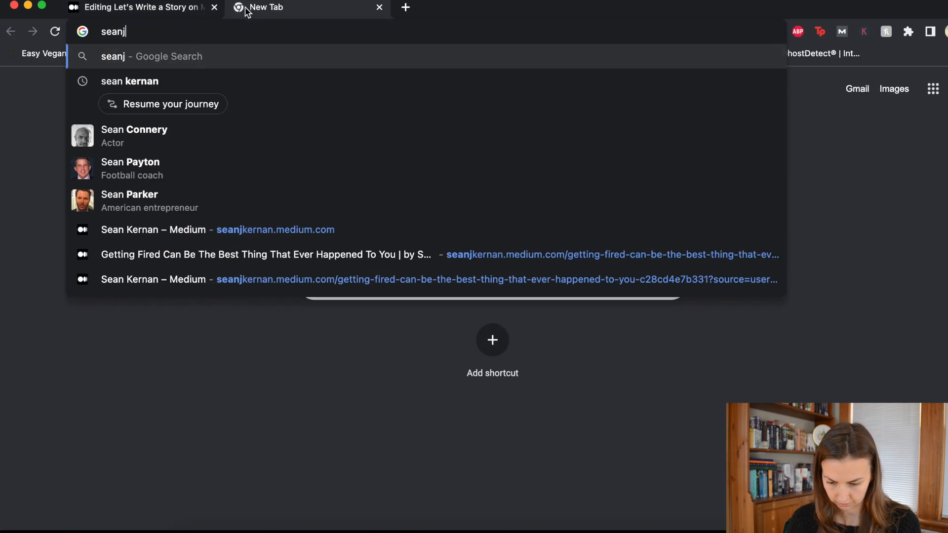
left_click(219, 195)
scroll(195, 295, "down", 2)
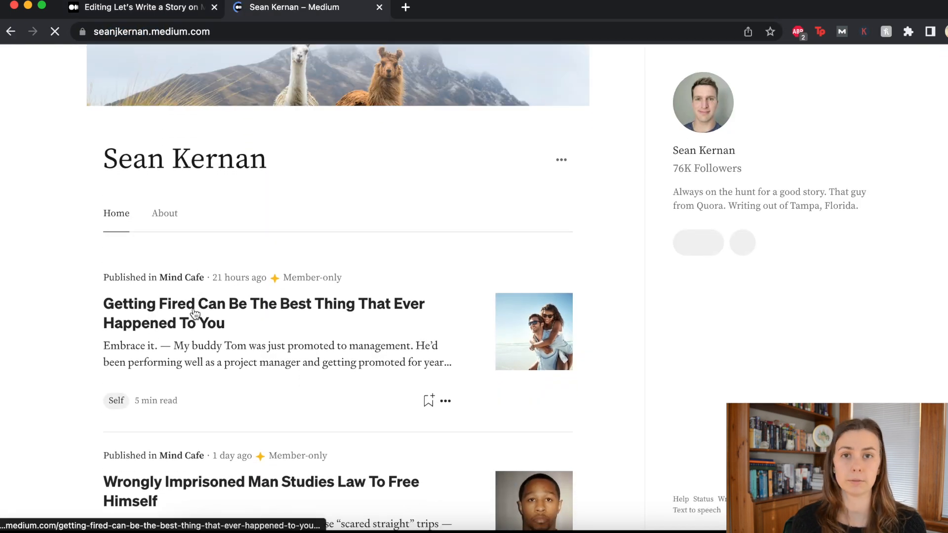
left_click(194, 311)
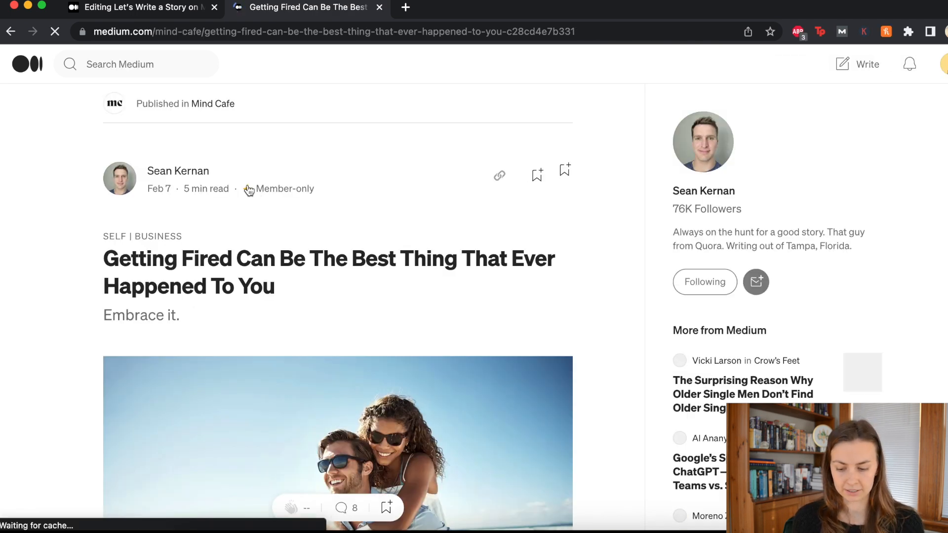
scroll(249, 190, "down", 2)
left_click_drag(190, 174, 101, 174)
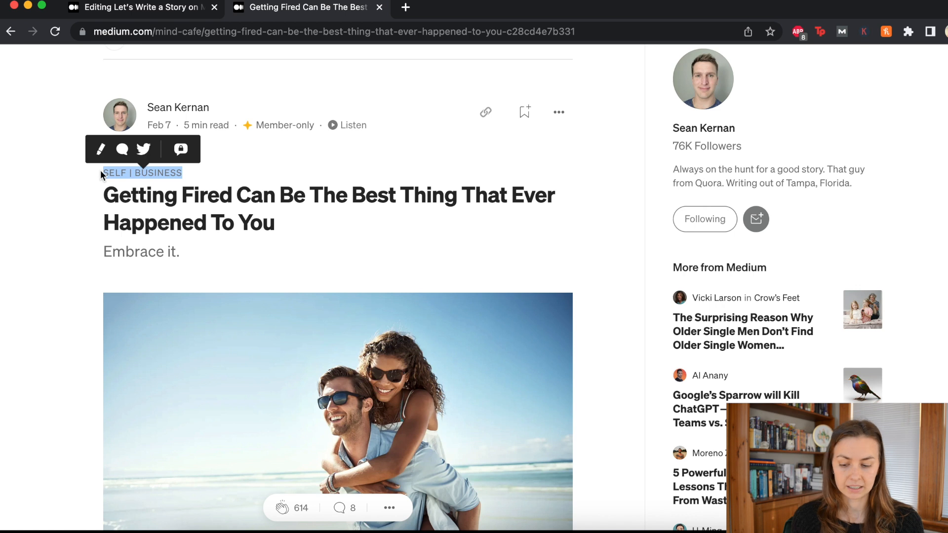
Step: Move the kicker line above the title and format it as the story's kicker
left_click(159, 11)
left_click_drag(250, 205, 499, 216)
key("ctrl+c")
key("BackSpace")
left_click(253, 137)
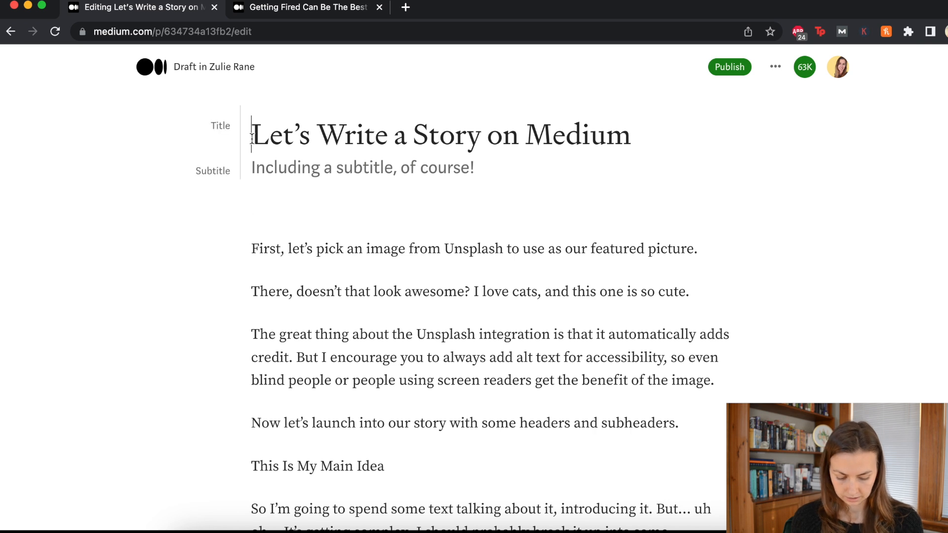
key("Return")
key("ctrl+v")
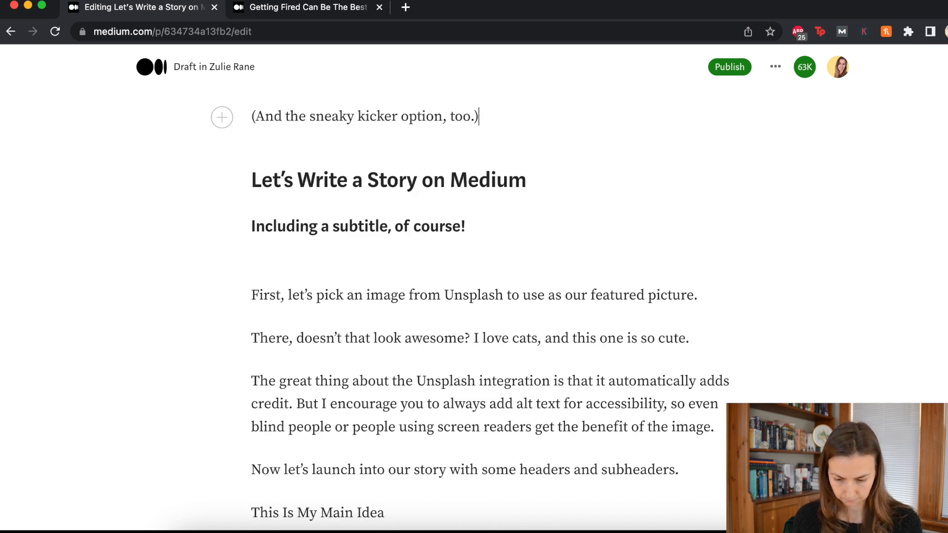
double_click(375, 116)
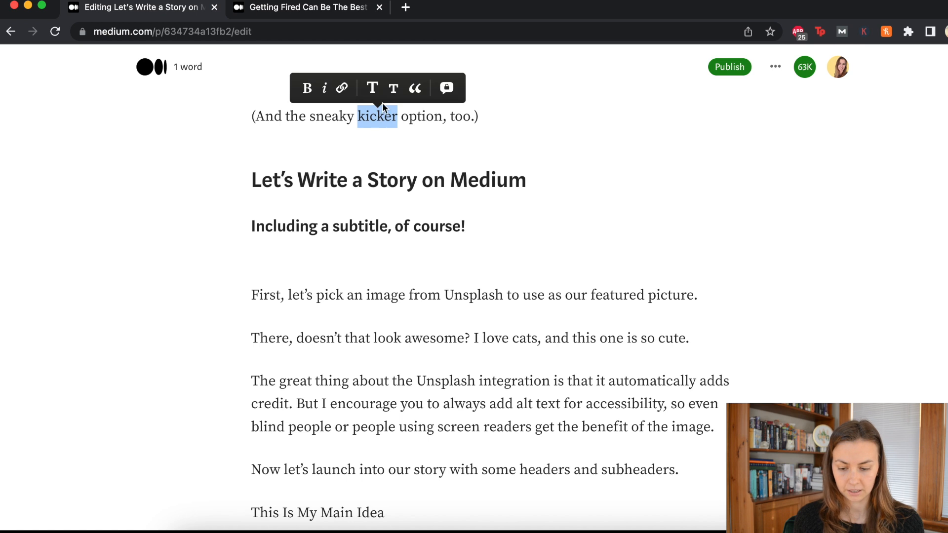
left_click(200, 114)
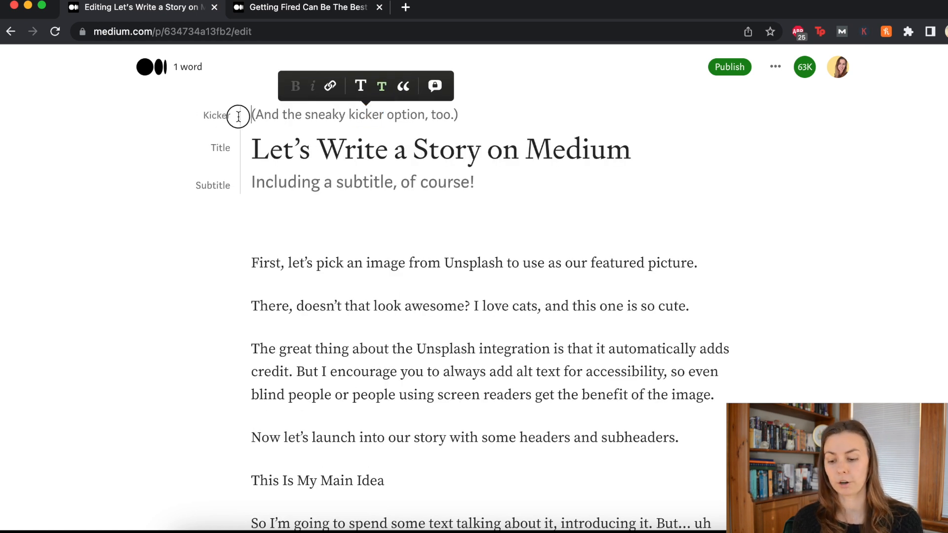
Step: Delete the kicker line and its empty line so the title heads the draft
left_click(451, 119)
left_click_drag(452, 119, 230, 110)
key("BackSpace")
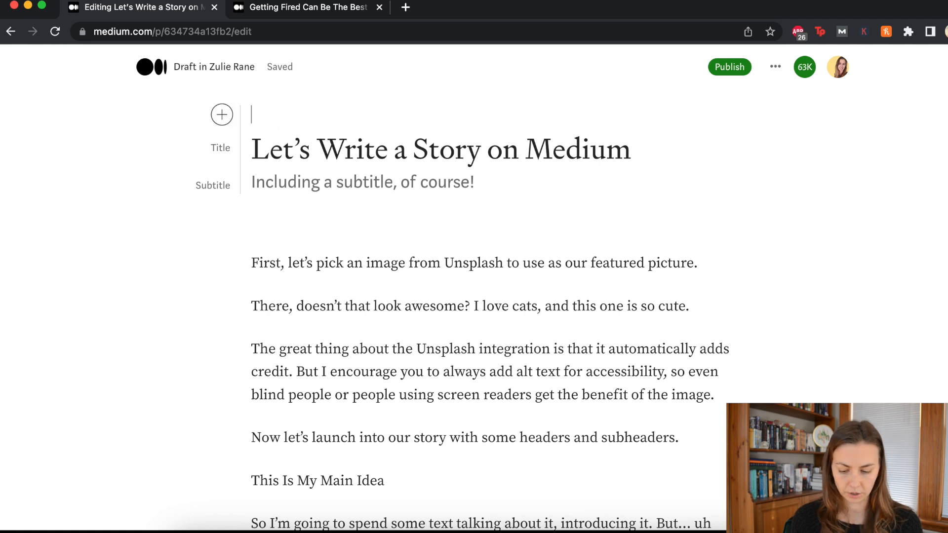
key("BackSpace")
left_click(499, 169)
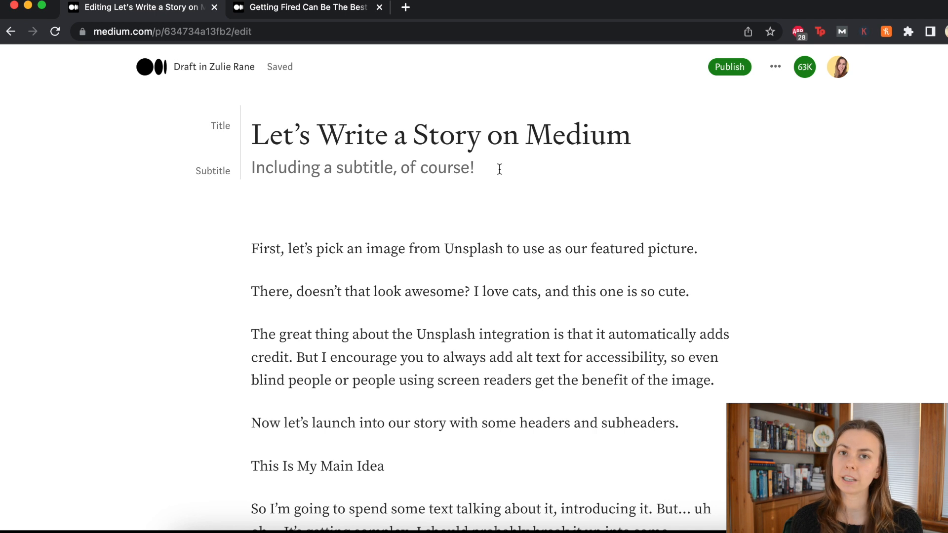
Step: Insert the green-background cat photo from an Unsplash search for 'cat' under the subtitle
left_click(419, 205)
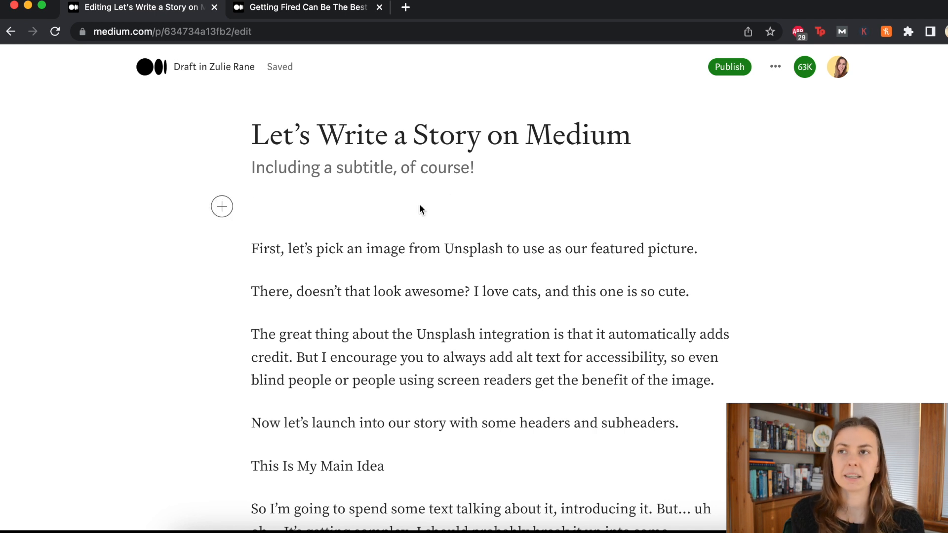
left_click(420, 262)
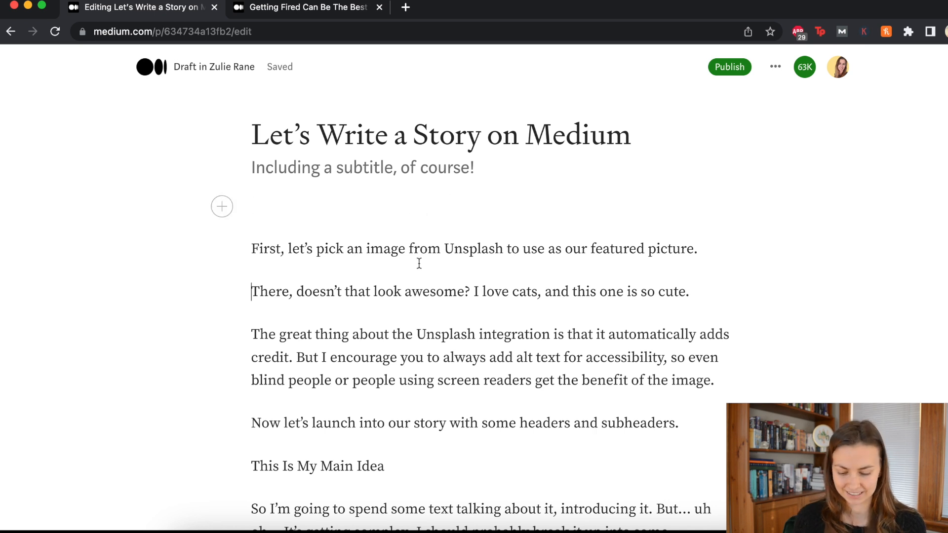
left_click(324, 209)
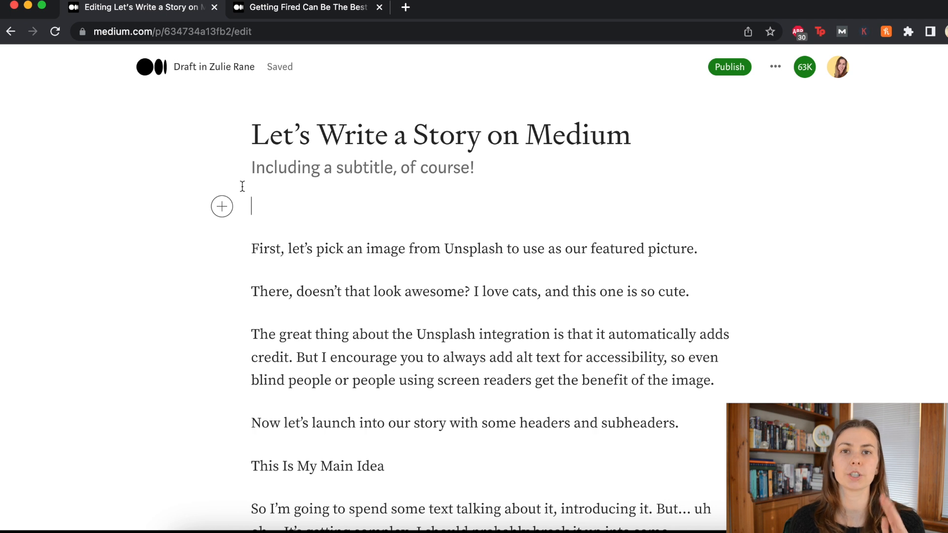
left_click(224, 210)
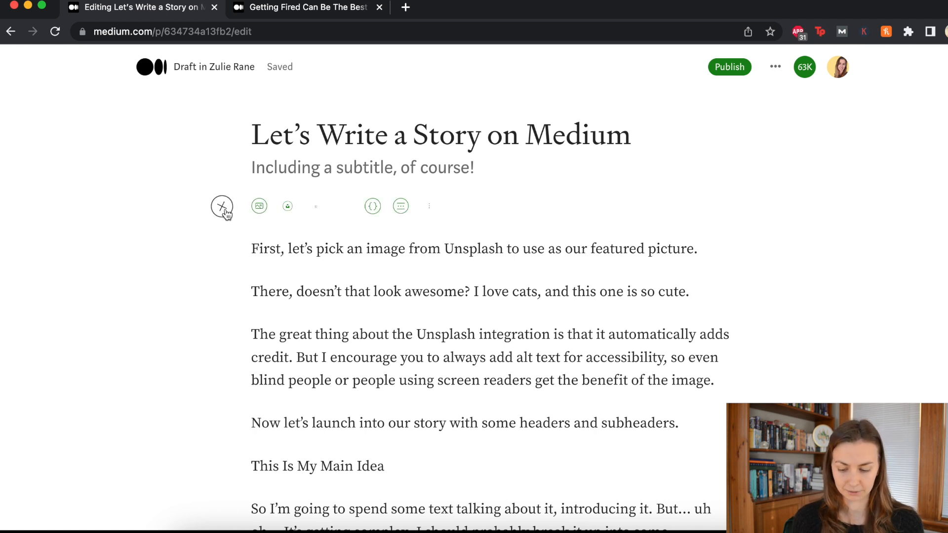
left_click(287, 209)
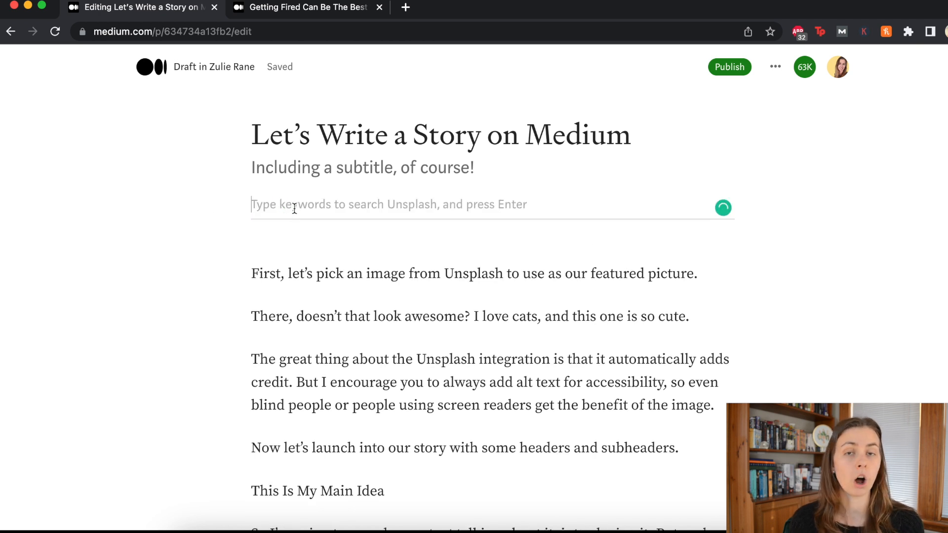
type("cat")
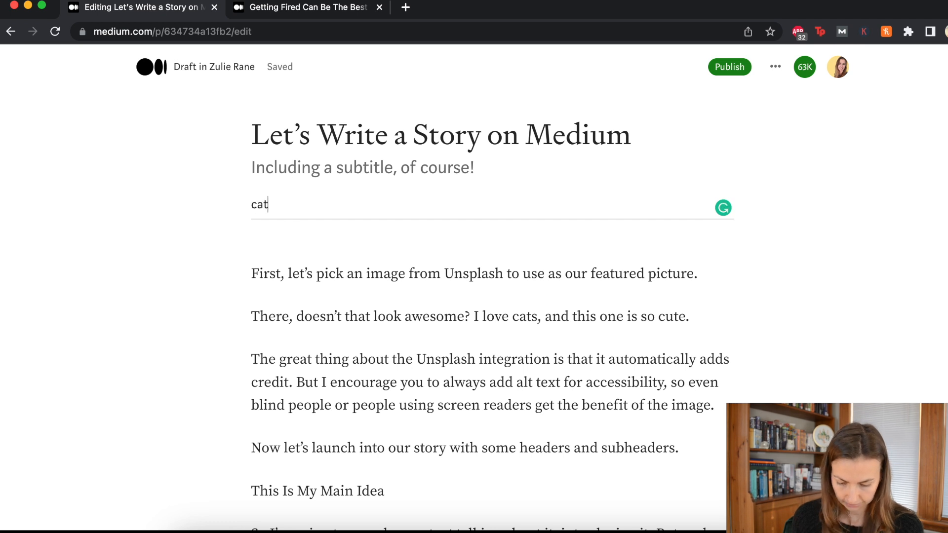
key("Return")
scroll(654, 242, "down", 6)
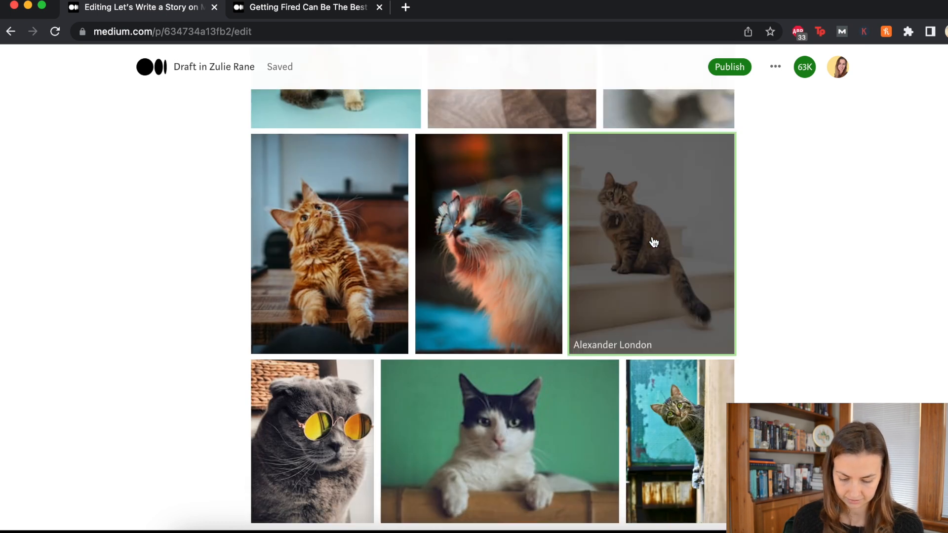
left_click(537, 349)
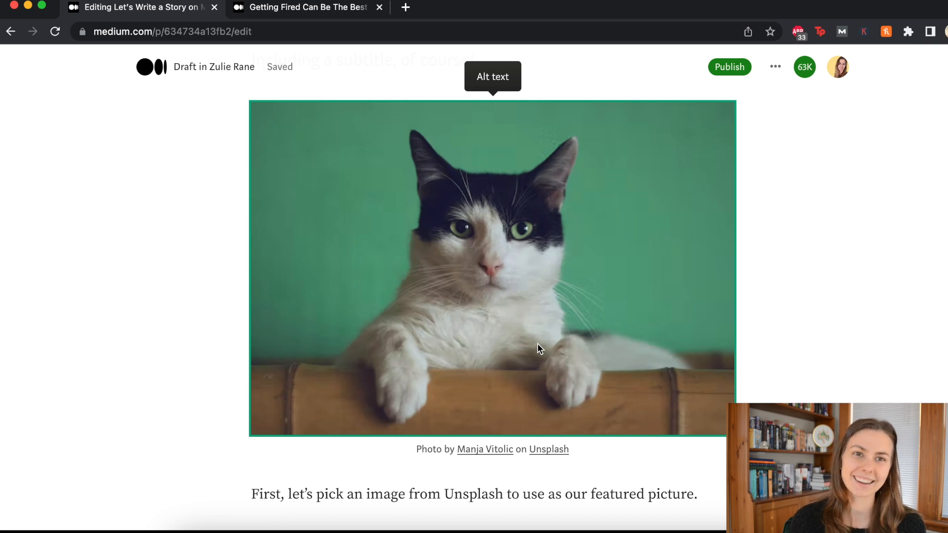
Step: Check the photo's credit caption, select the cat photo and bring up its alt text editor
scroll(537, 342, "down", 3)
scroll(536, 342, "up", 5)
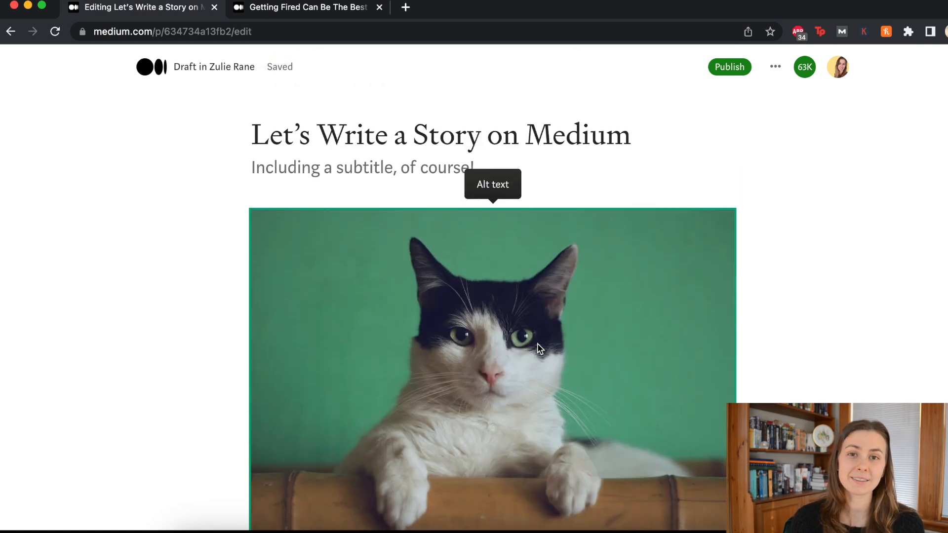
scroll(537, 342, "down", 3)
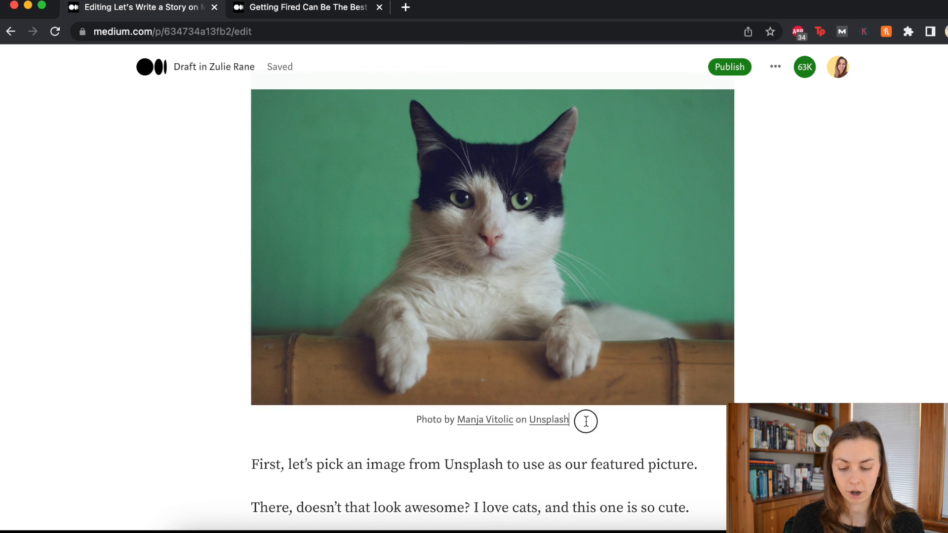
left_click_drag(585, 419, 417, 419)
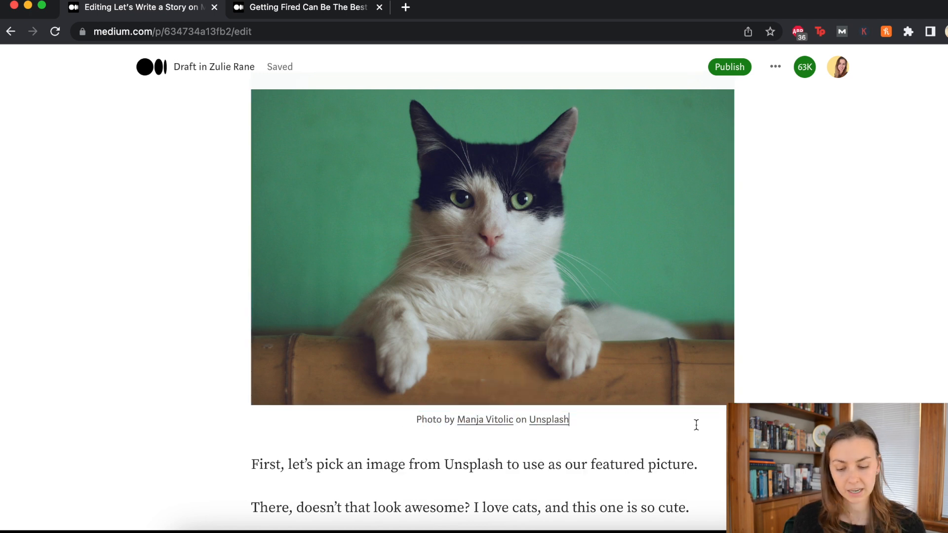
left_click(563, 129)
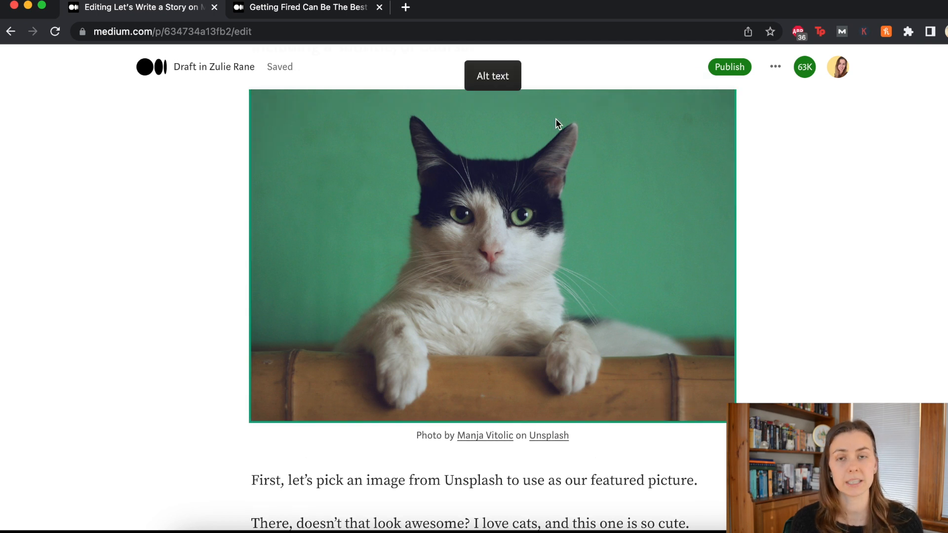
scroll(554, 141, "down", 2)
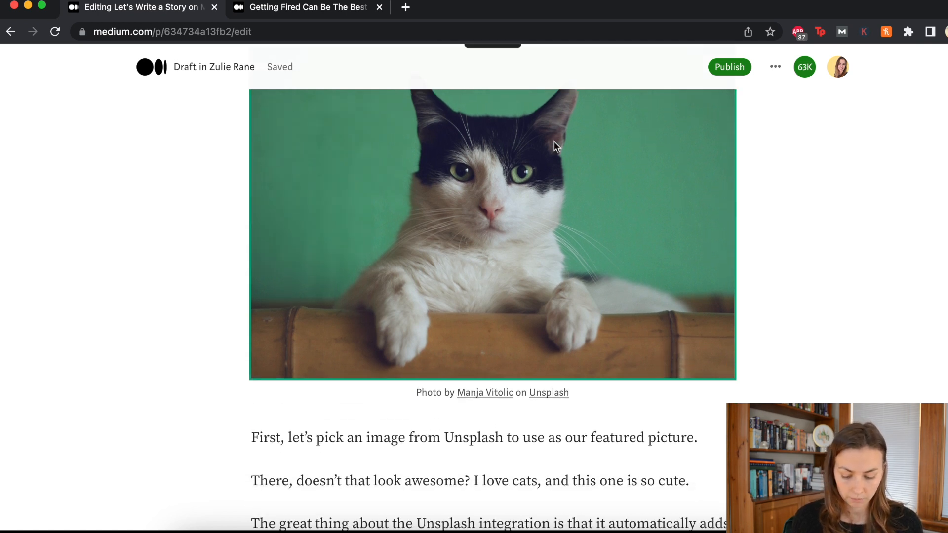
scroll(553, 141, "up", 5)
left_click(491, 195)
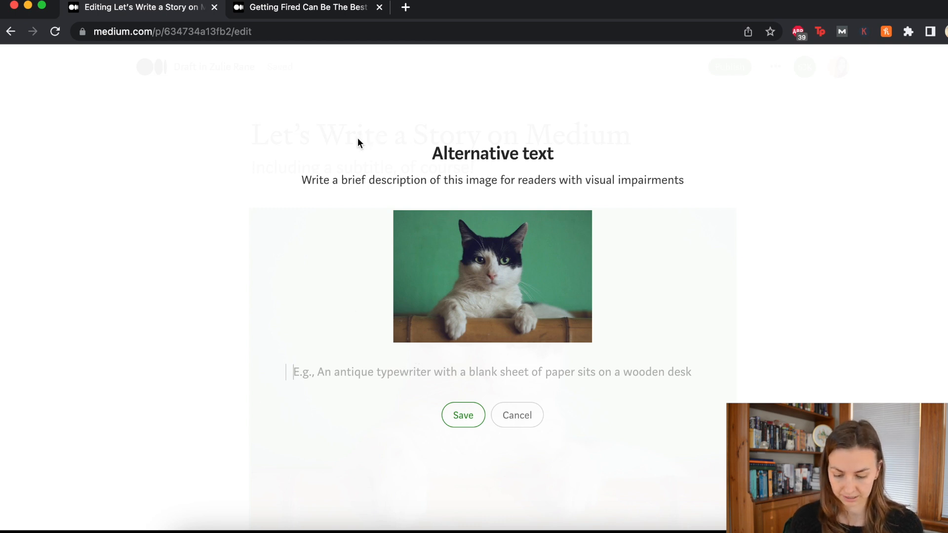
Step: Save alt text describing a handsome little black and white cat staring at the reader, paws resting
type("here is a handsome l")
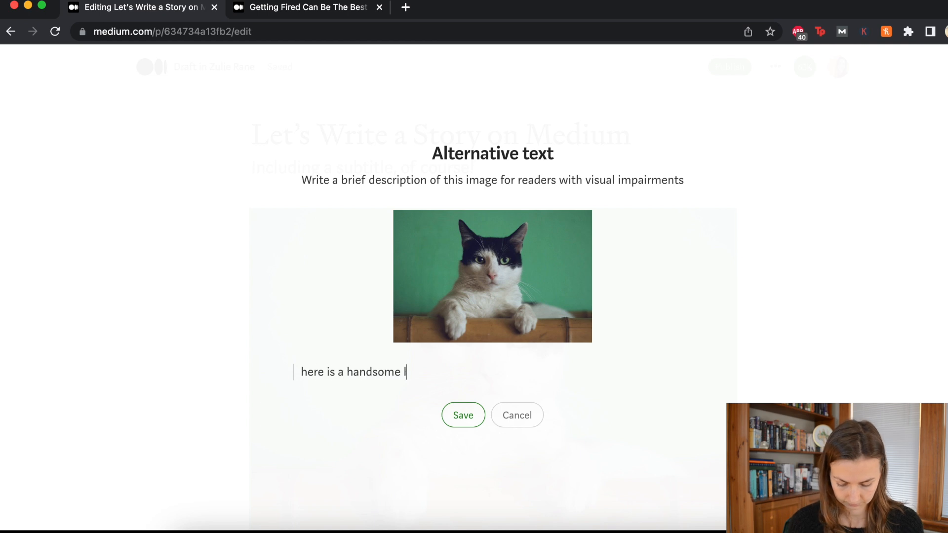
type("ittle black and white cat staring at the reade")
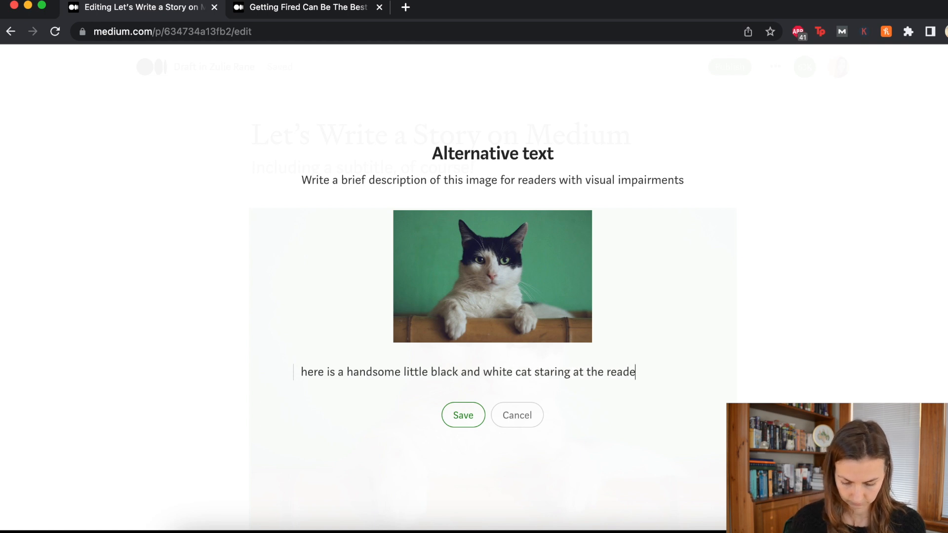
type("r with his paws resting on a wooden box.")
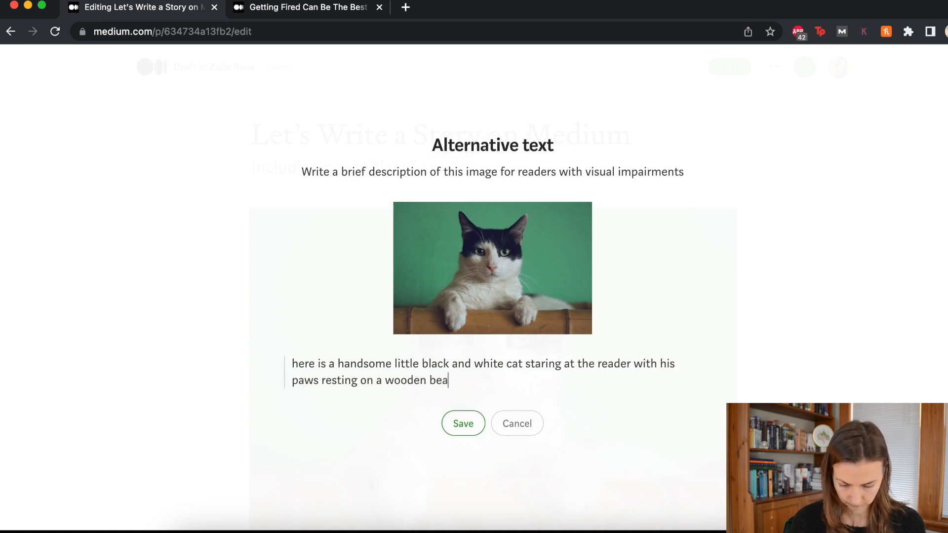
left_click(461, 425)
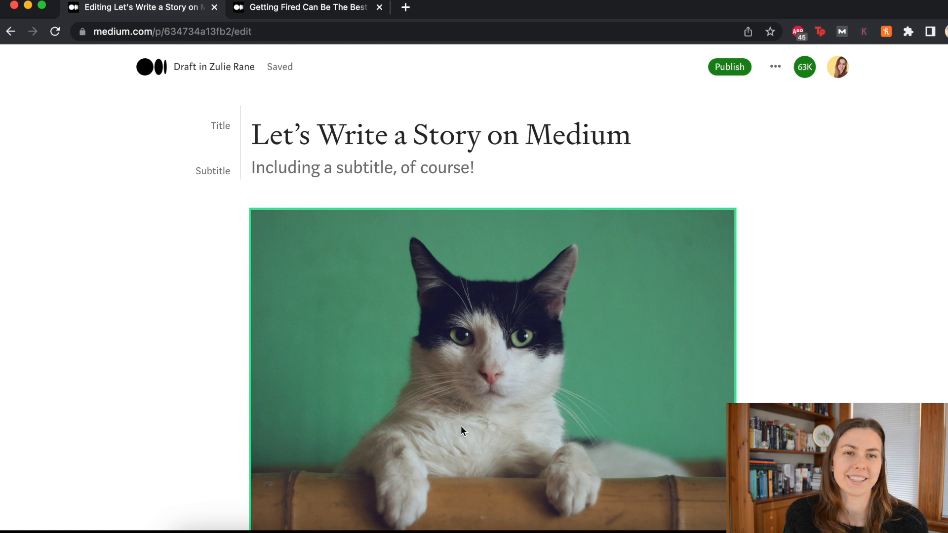
scroll(460, 426, "down", 1)
scroll(460, 426, "down", 6)
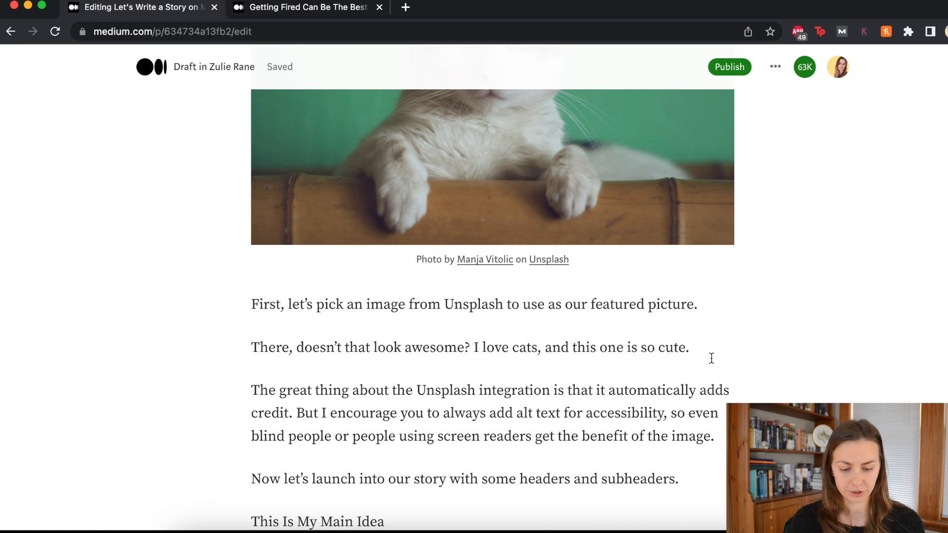
left_click(739, 65)
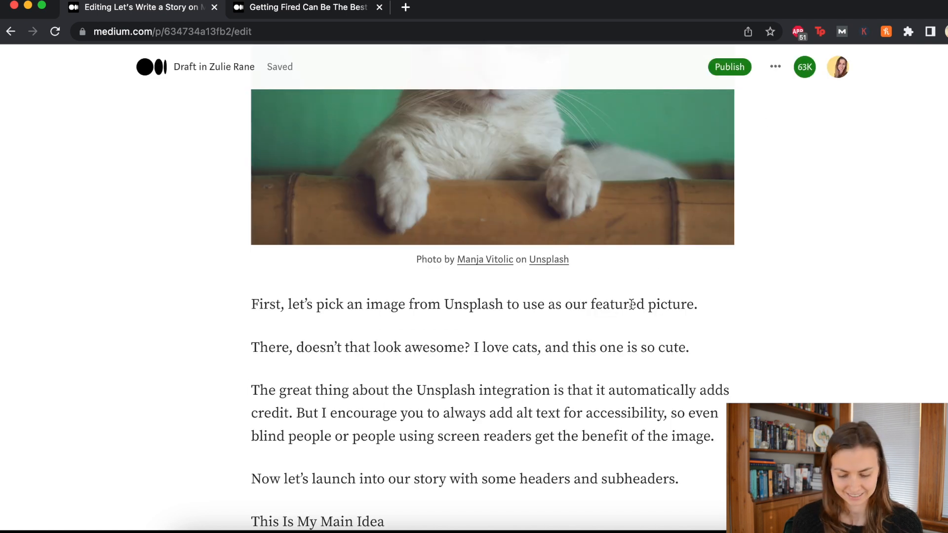
scroll(631, 305, "down", 4)
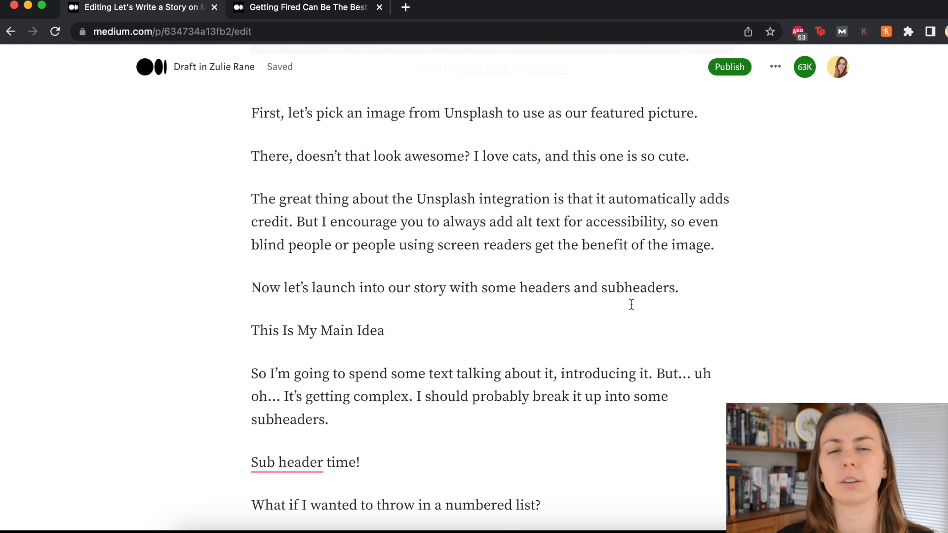
scroll(631, 304, "down", 2)
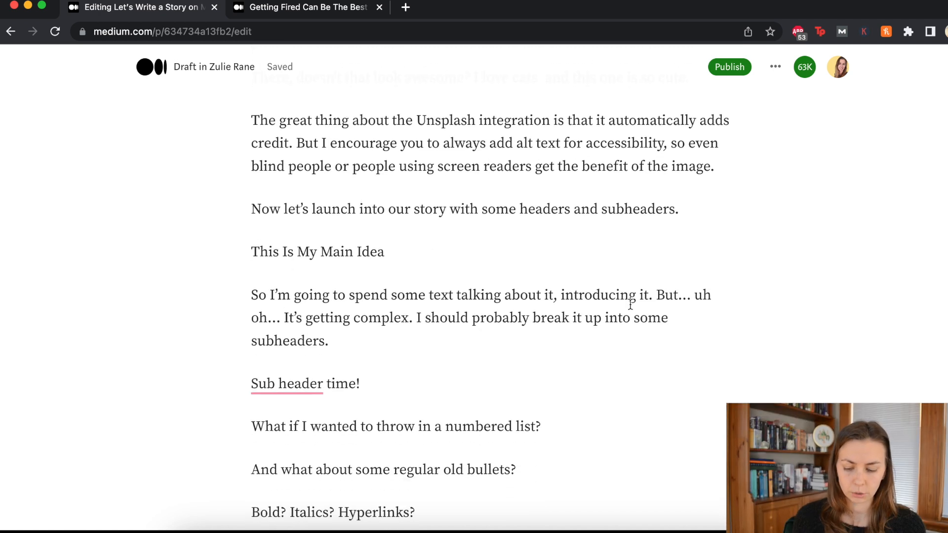
left_click(473, 235)
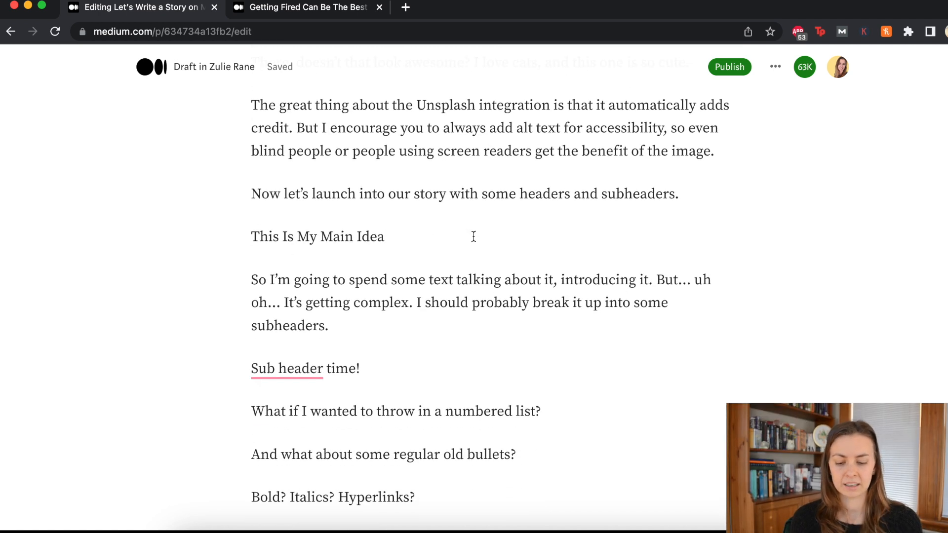
left_click_drag(472, 235, 197, 245)
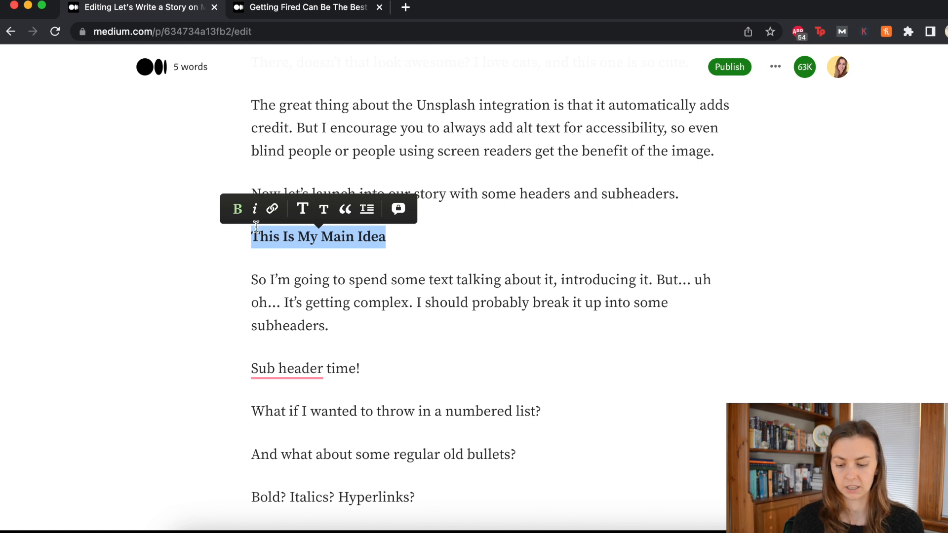
left_click(254, 209)
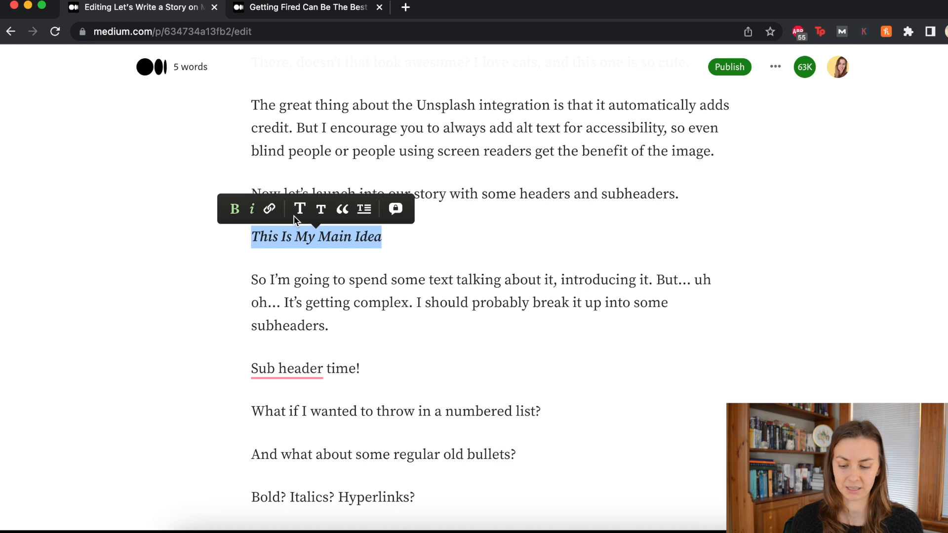
left_click(297, 213)
left_click(486, 250)
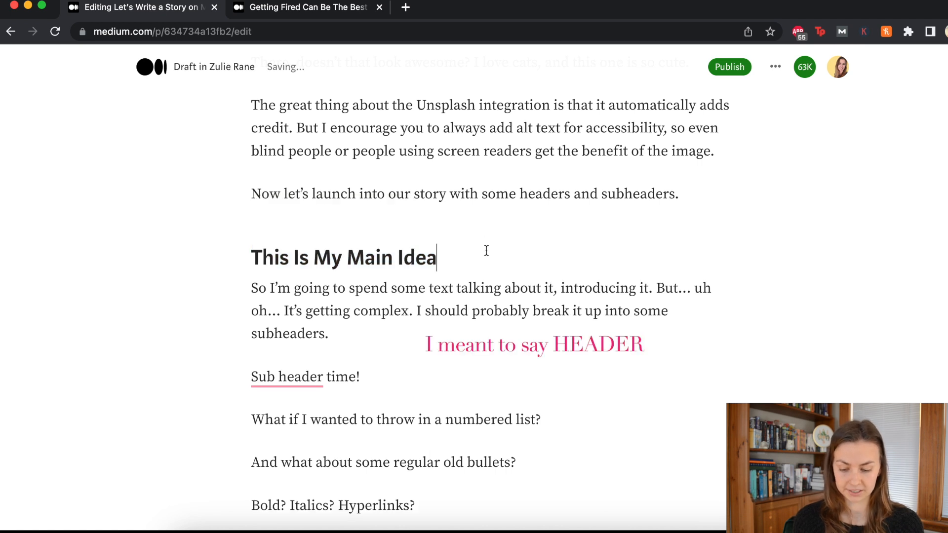
left_click_drag(247, 257, 467, 257)
left_click(496, 218)
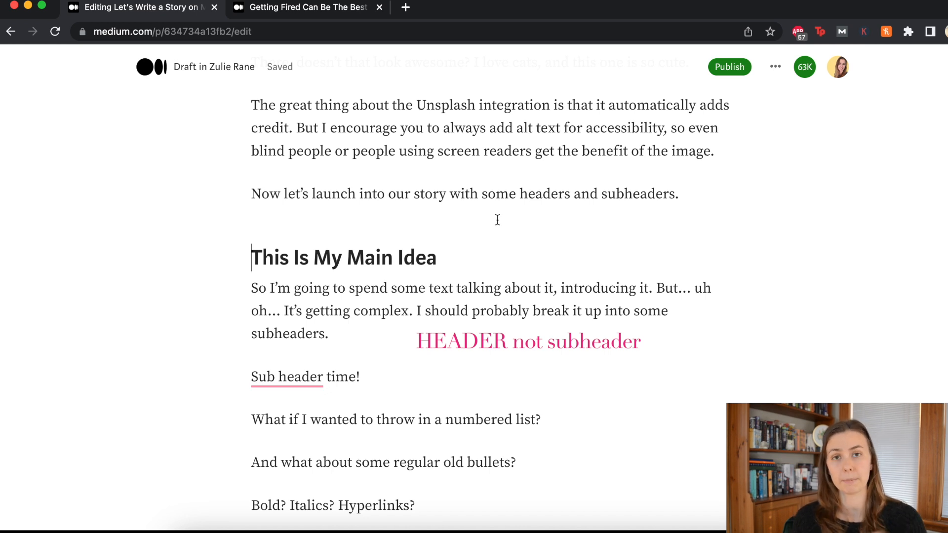
scroll(498, 219, "down", 2)
left_click(411, 294)
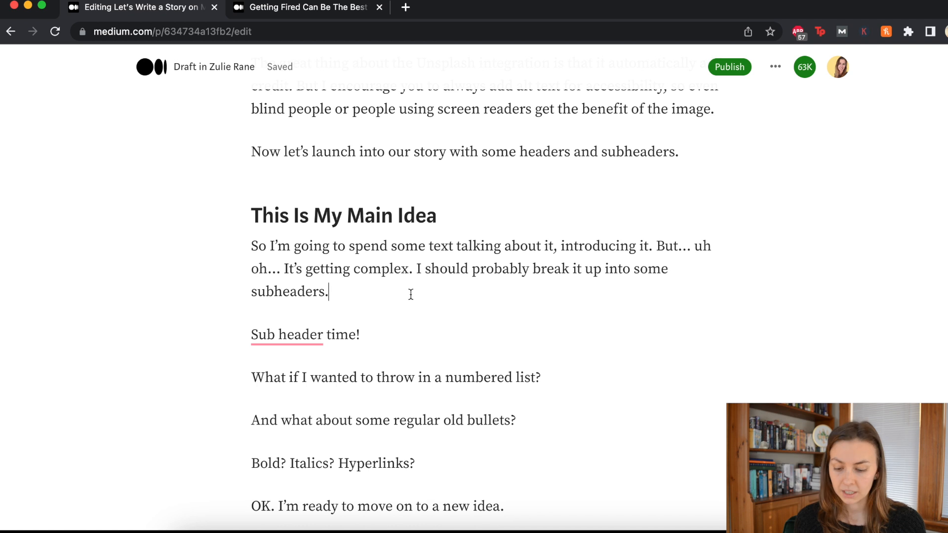
scroll(410, 294, "down", 5)
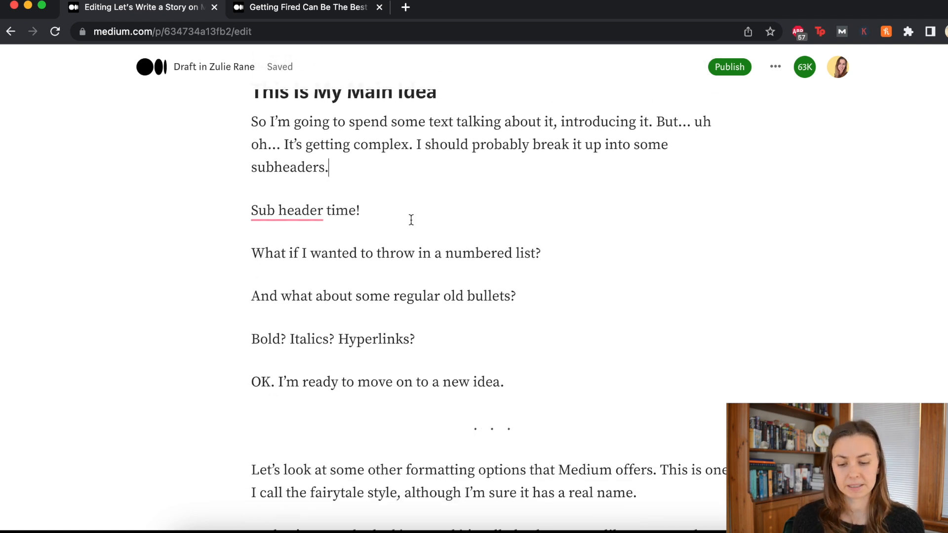
scroll(408, 218, "up", 3)
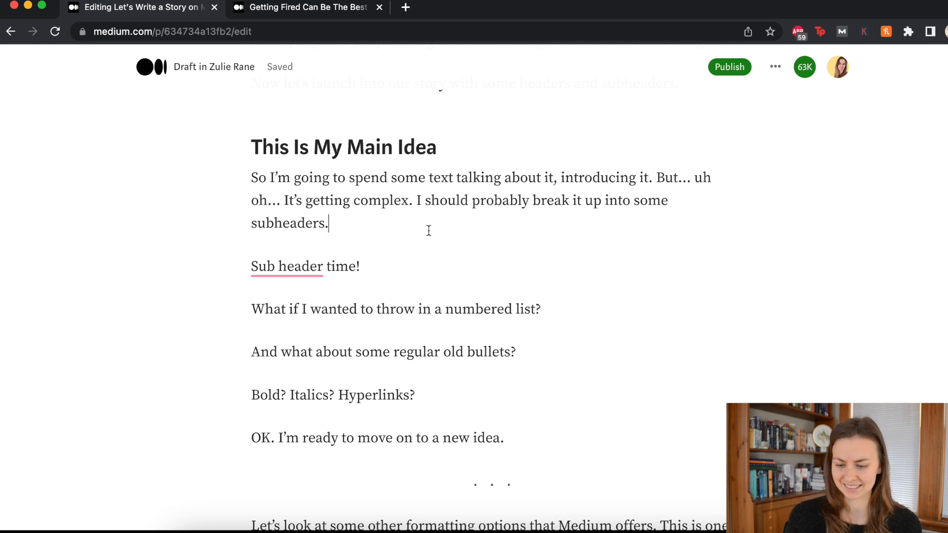
scroll(429, 231, "down", 2)
left_click(438, 212)
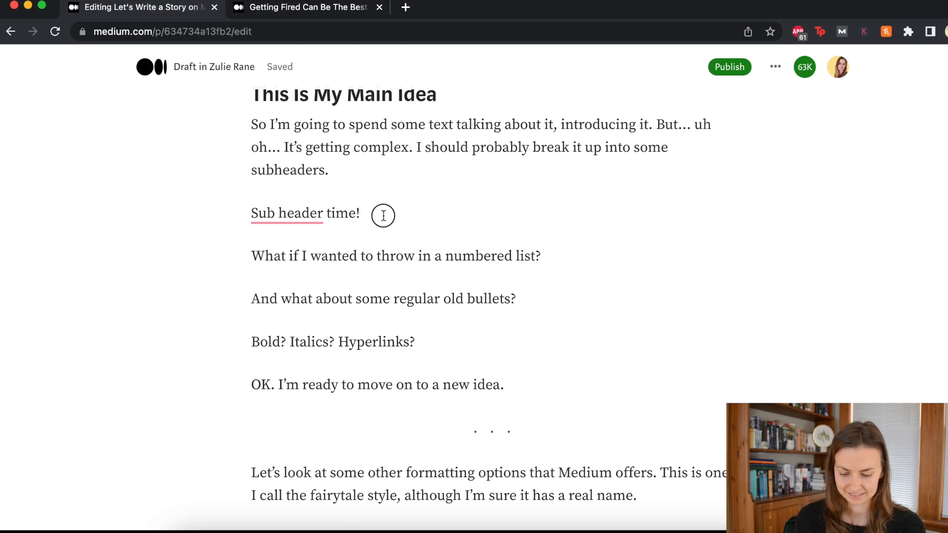
left_click_drag(380, 214, 292, 321)
left_click(290, 340)
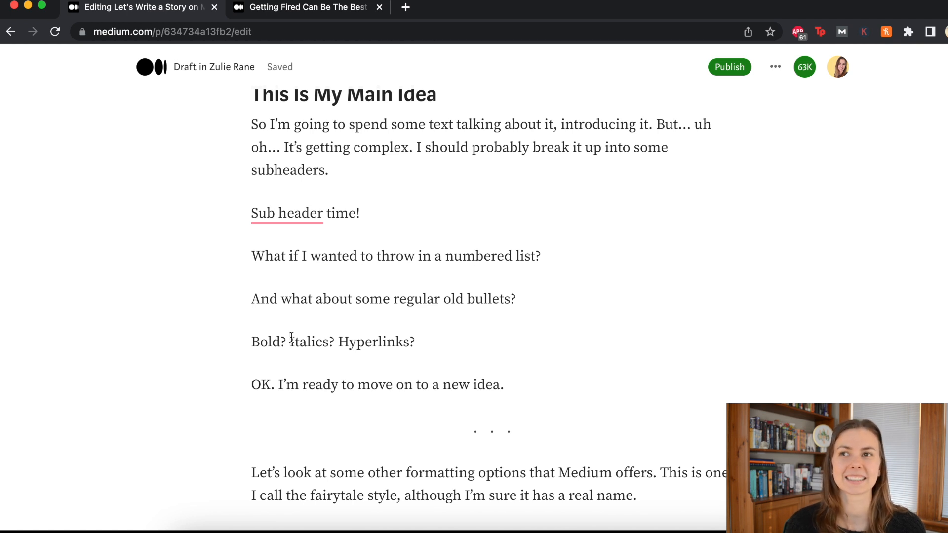
left_click_drag(247, 206, 404, 203)
left_click(310, 186)
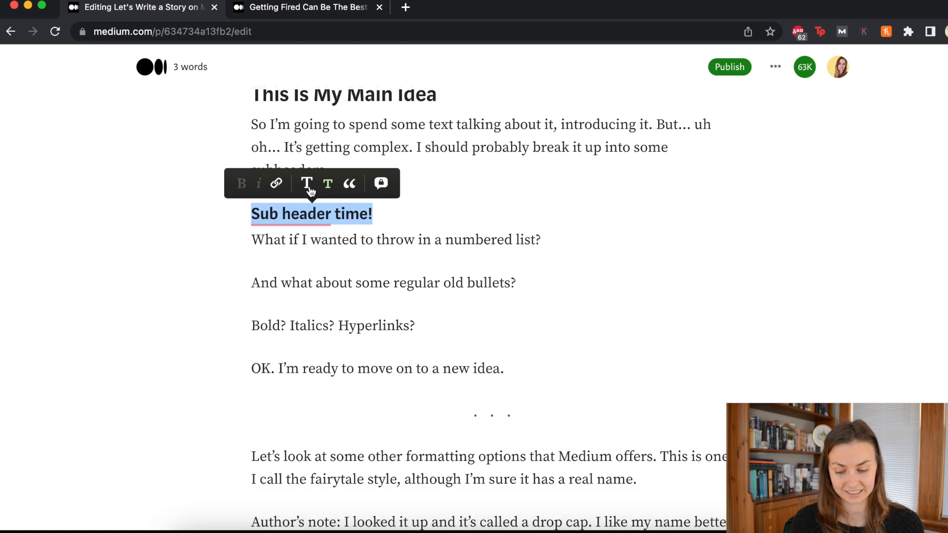
left_click(434, 206)
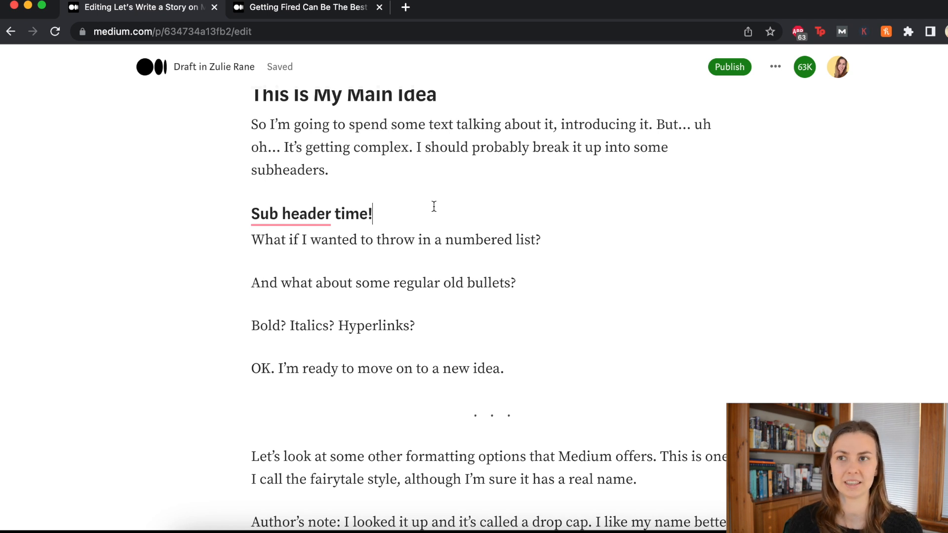
scroll(434, 206, "up", 1)
left_click_drag(434, 129, 201, 110)
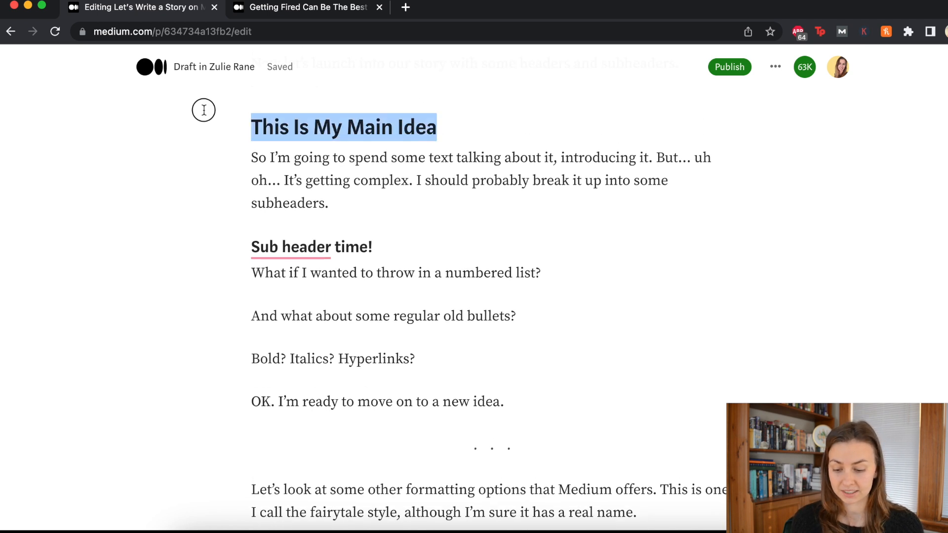
scroll(342, 102, "up", 15)
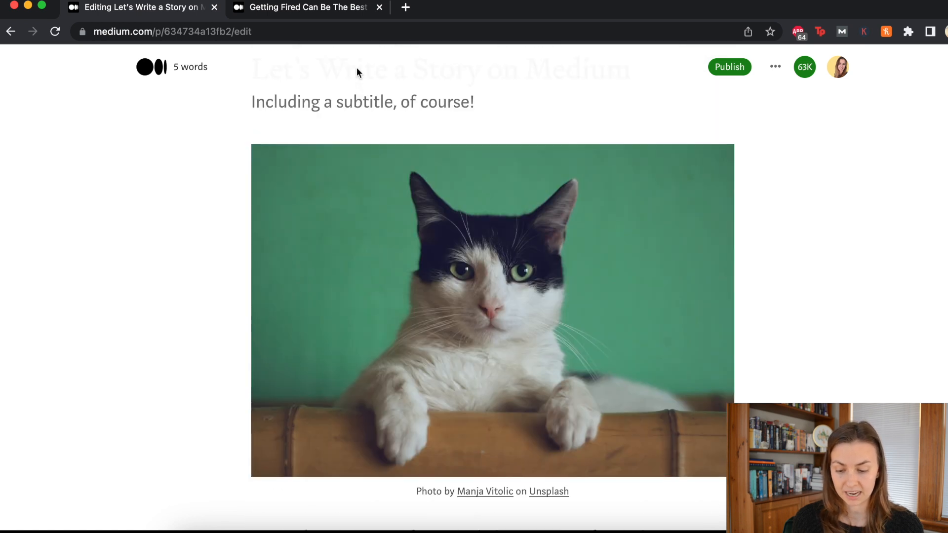
double_click(372, 169)
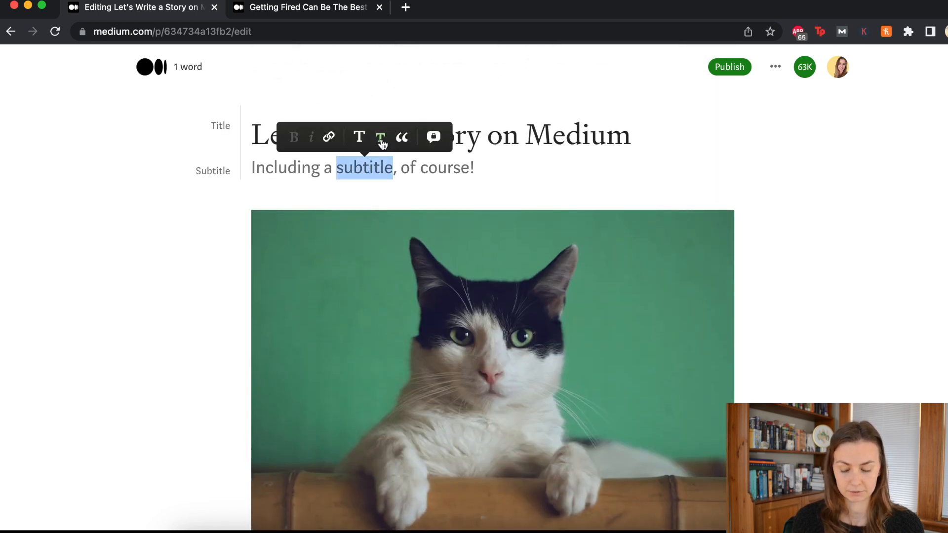
scroll(382, 143, "down", 7)
scroll(383, 144, "up", 8)
scroll(383, 143, "down", 1)
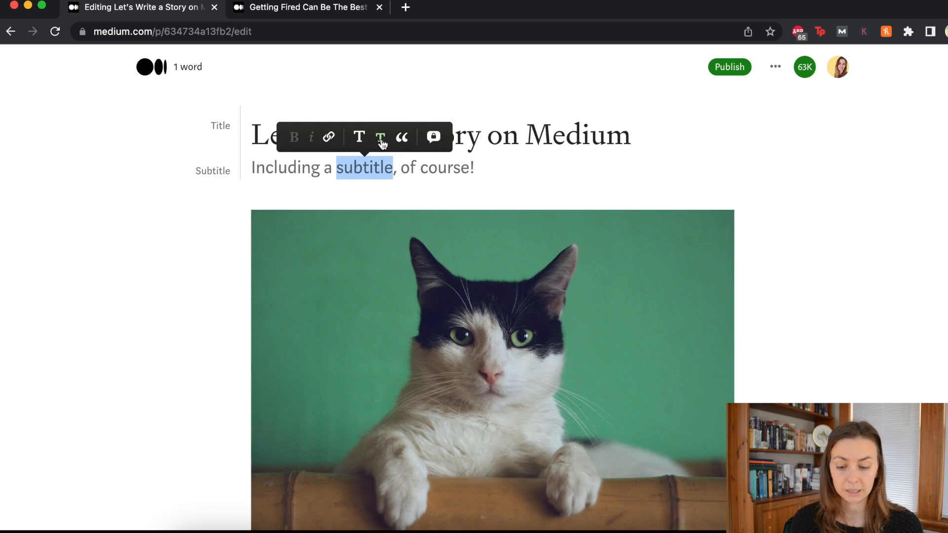
left_click_drag(485, 161, 235, 169)
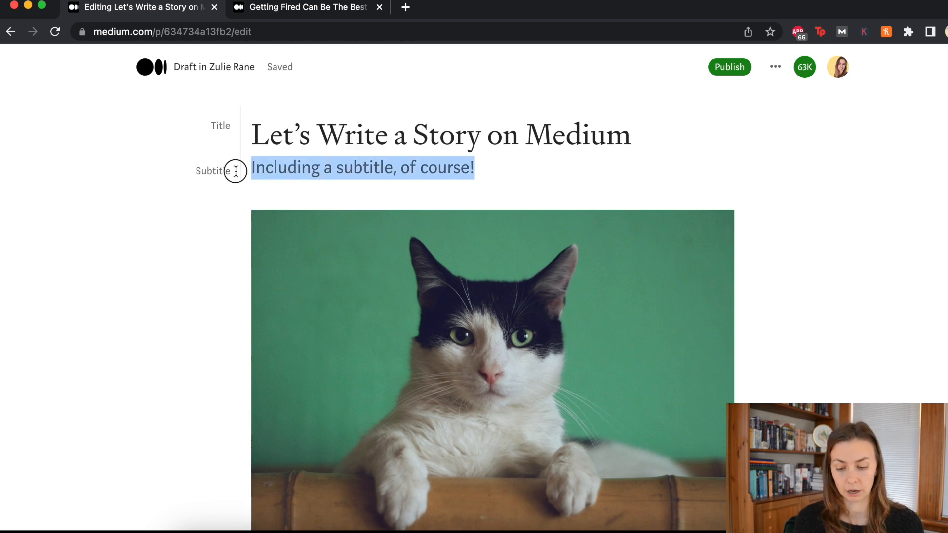
scroll(217, 172, "down", 5)
scroll(232, 175, "down", 10)
left_click_drag(239, 201, 449, 199)
left_click(448, 199)
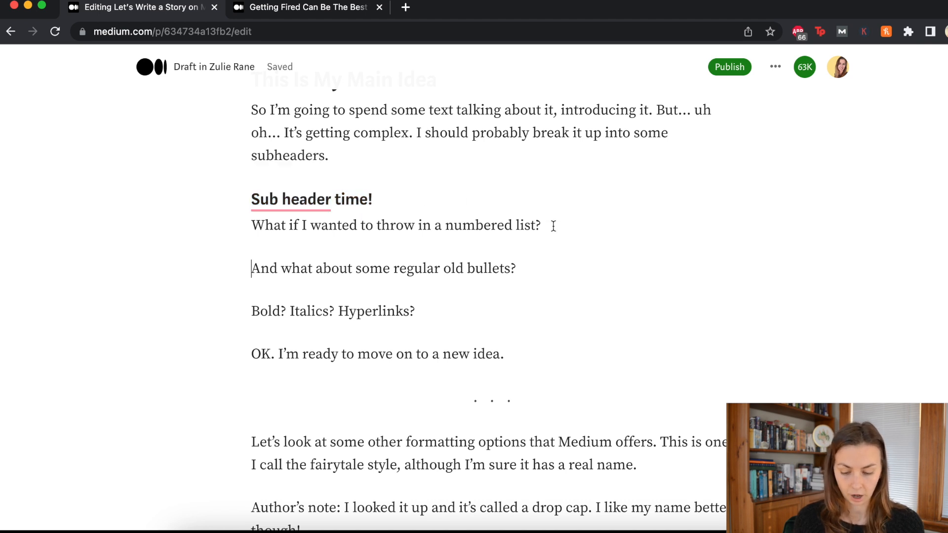
Step: Add the numbered list item '1. option 1!' below the numbered list question
left_click(553, 226)
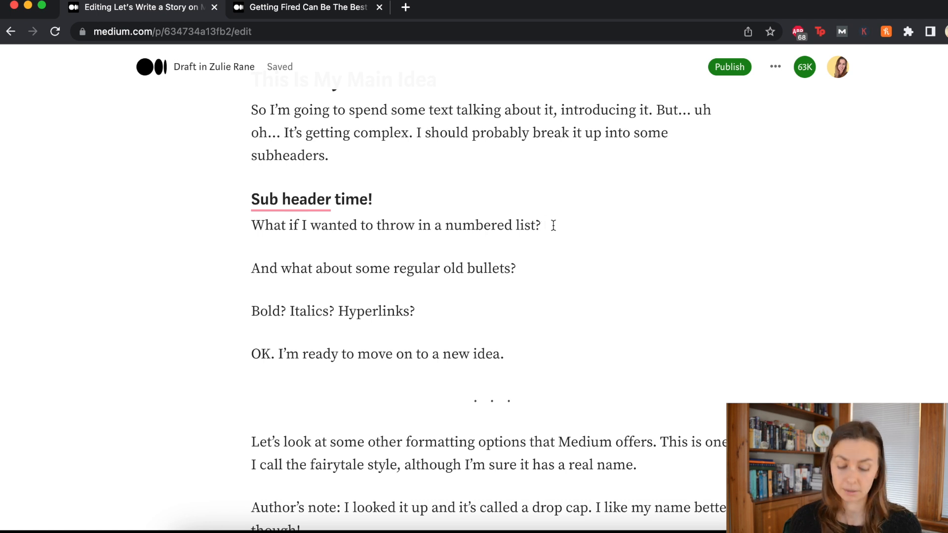
key("Return")
type("1")
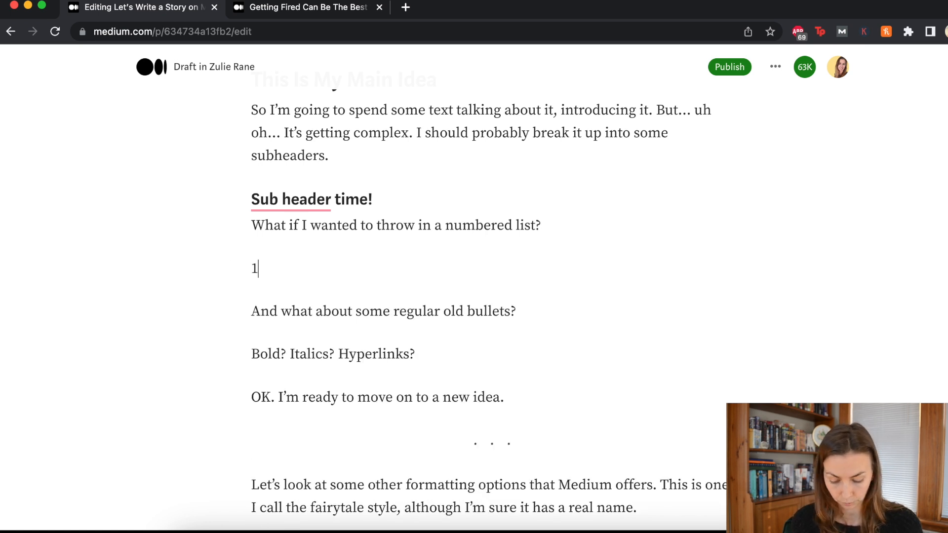
type(". ")
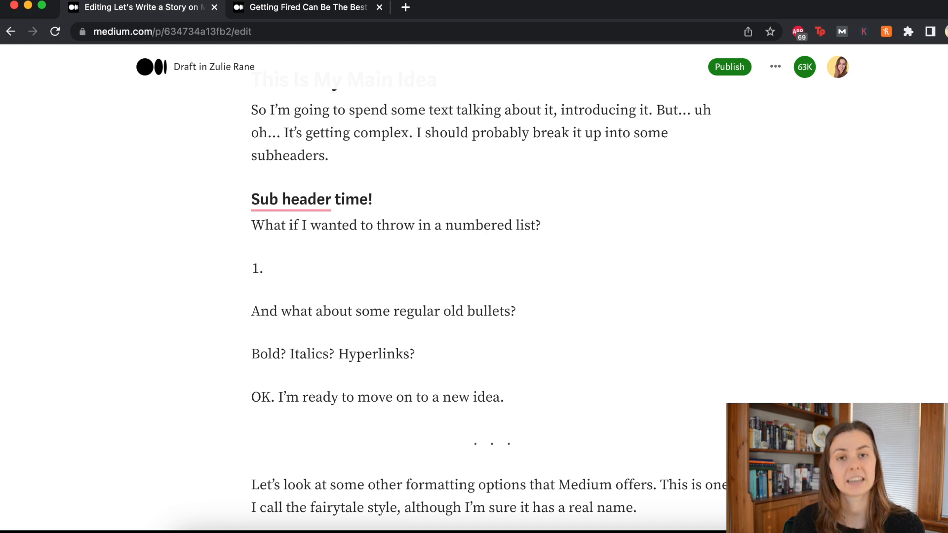
type("op")
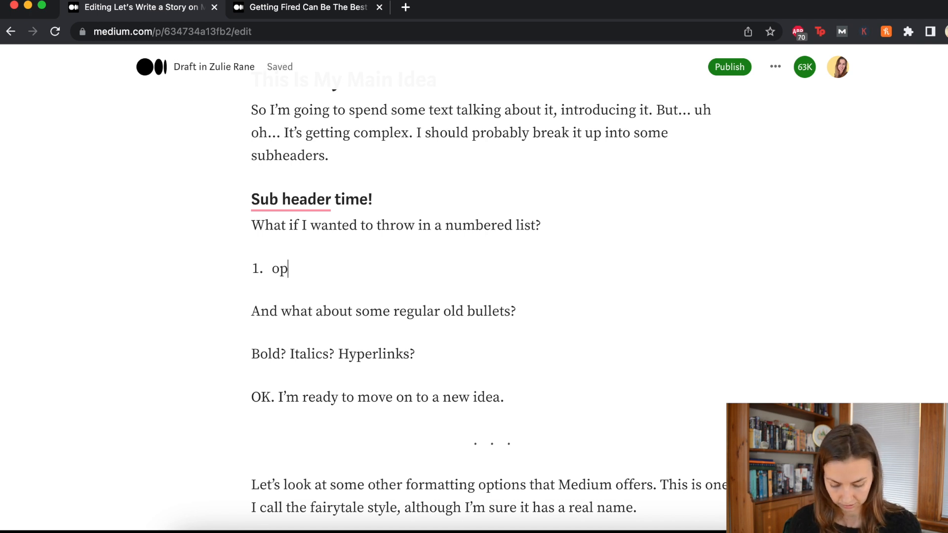
type("tion 1!")
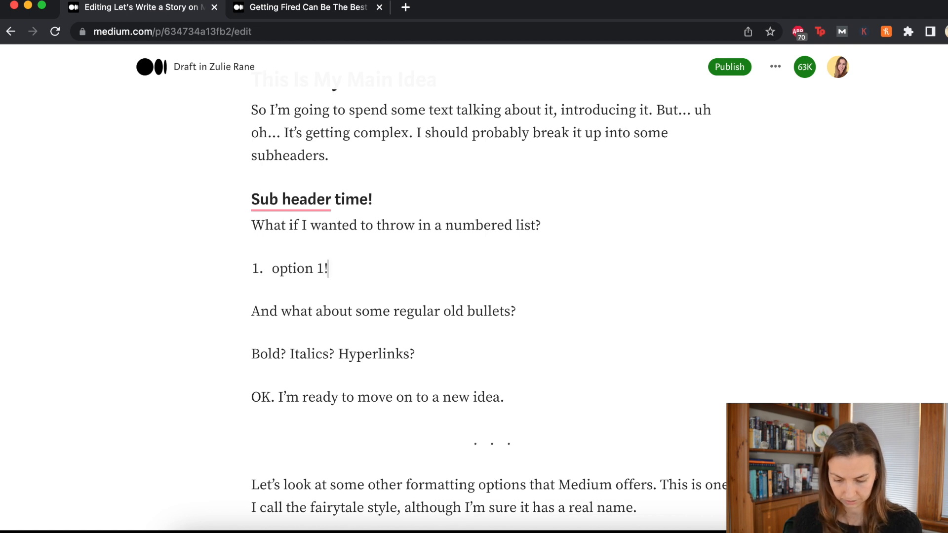
key("Return")
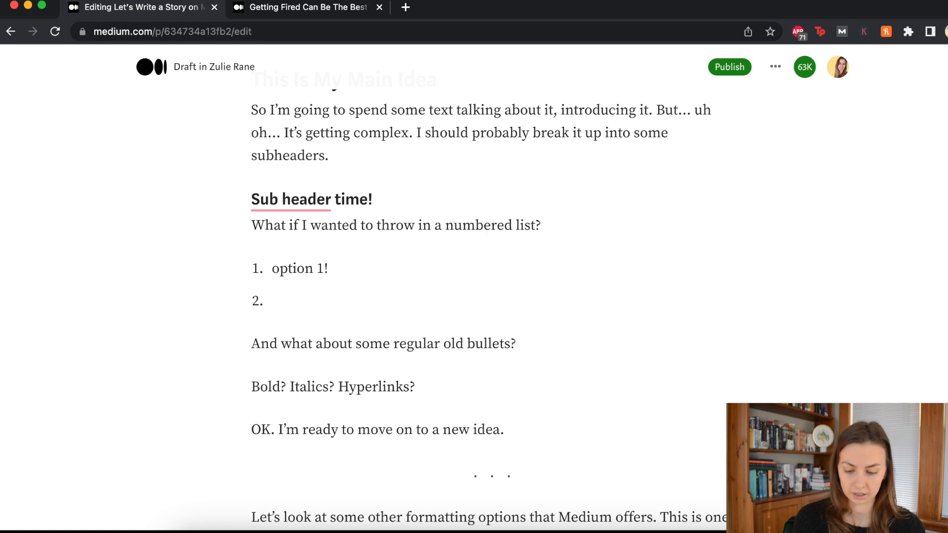
scroll(576, 241, "down", 2)
key("BackSpace")
key("BackSpace")
Step: Add the bulleted item '* Option A' below the bullets question
left_click(563, 238)
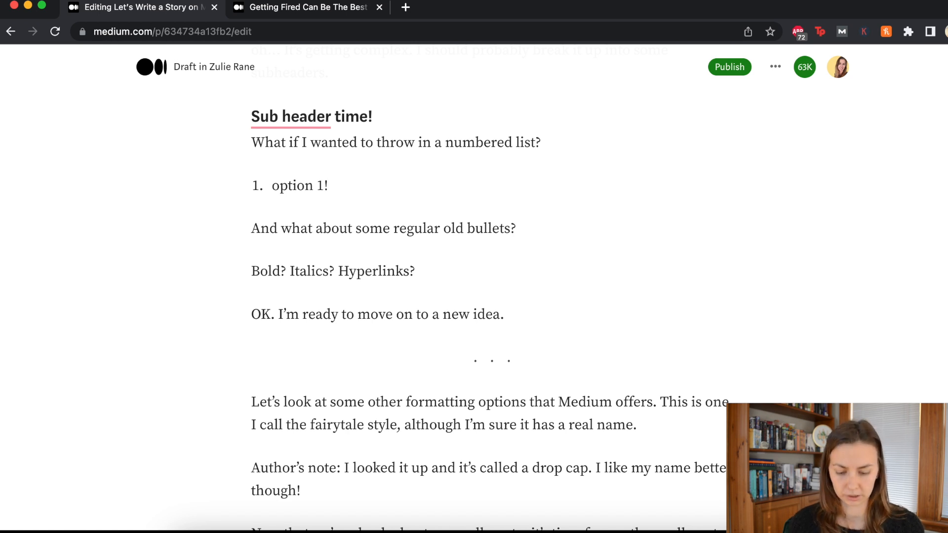
key("Return")
type("*")
key("BackSpace")
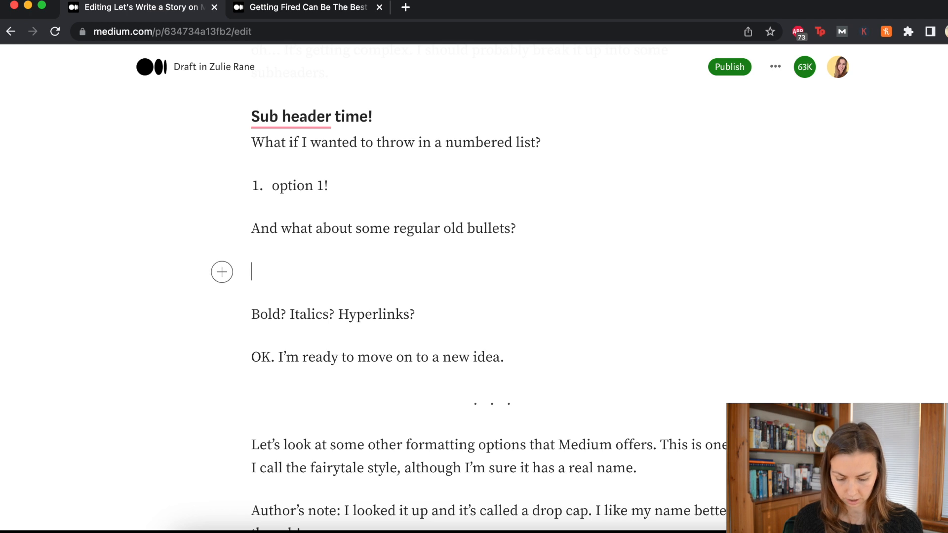
key("BackSpace")
type("-")
key("Return")
type("*")
key("BackSpace")
key("BackSpace")
key("Return")
type("* Option A")
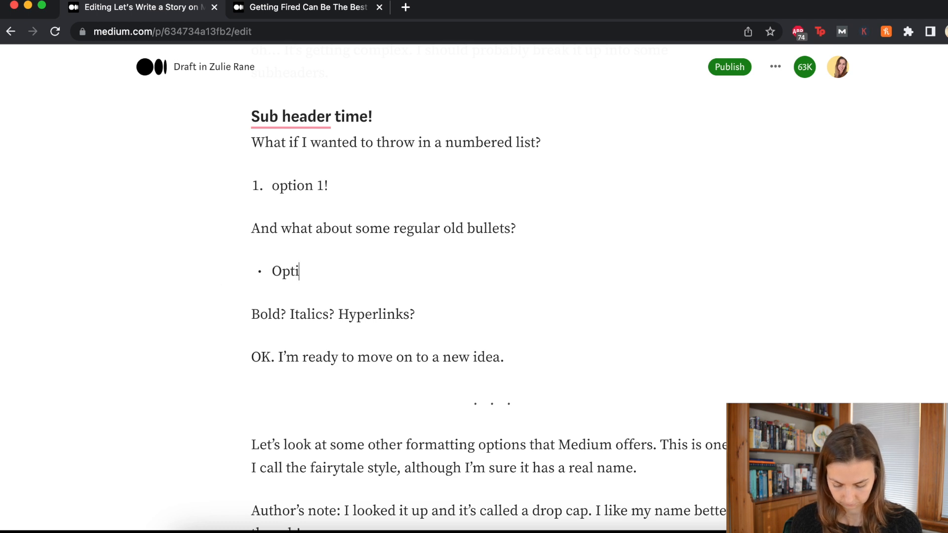
left_click(454, 321)
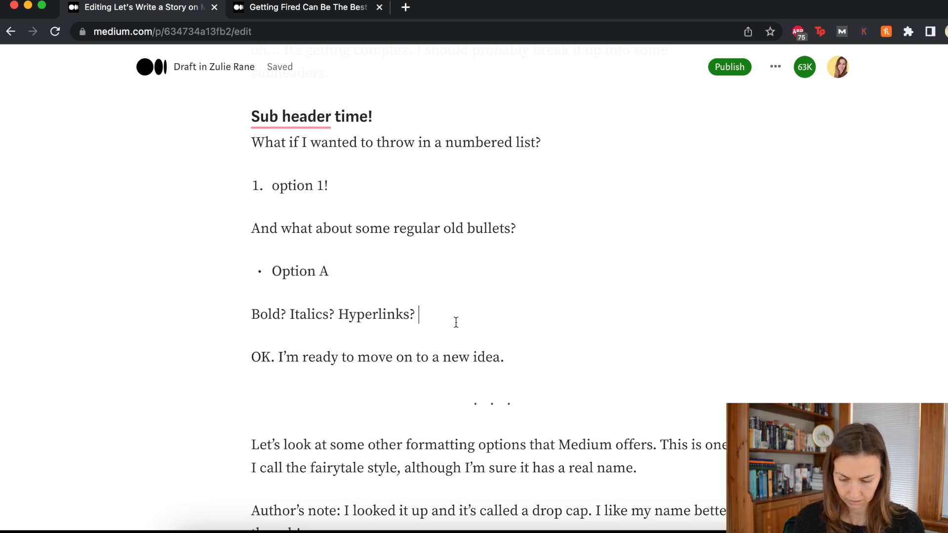
Step: Make the word 'Bold' bold and the word 'Italics' italic
key("Return")
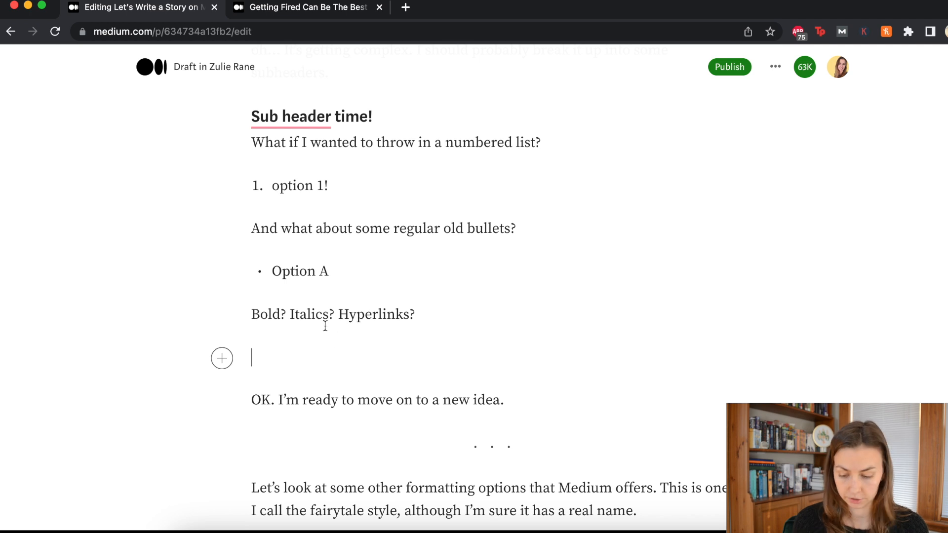
double_click(256, 314)
left_click(186, 286)
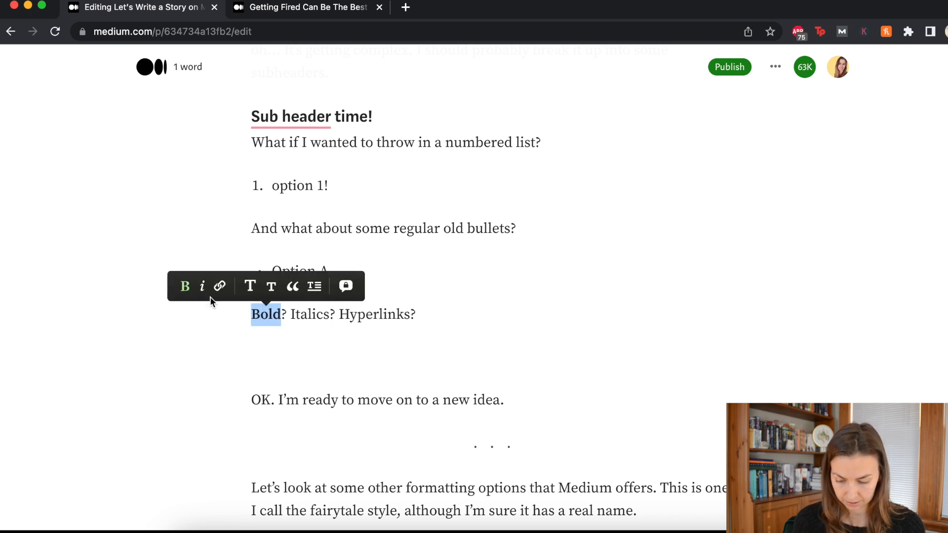
double_click(309, 315)
left_click(257, 288)
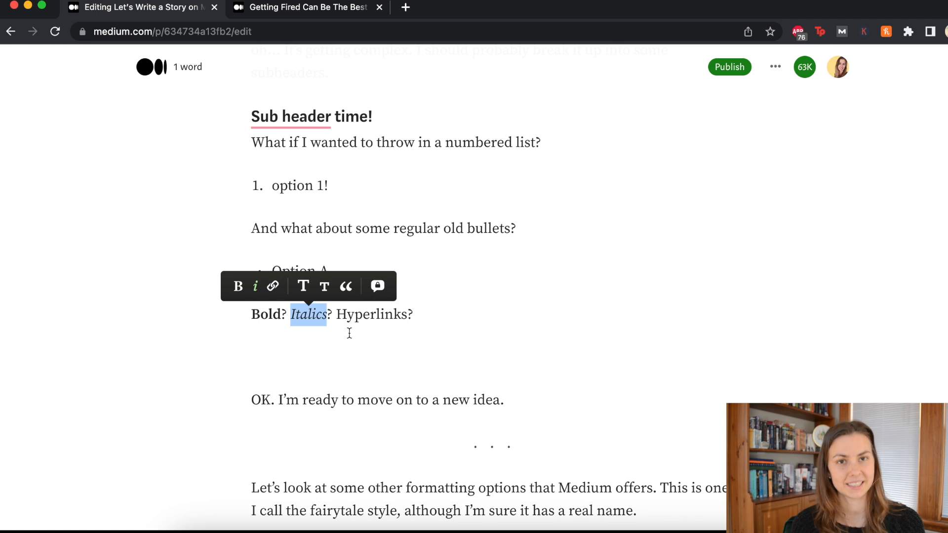
left_click(383, 329)
Step: Link the word 'Hyperlinks' to google.com
double_click(385, 315)
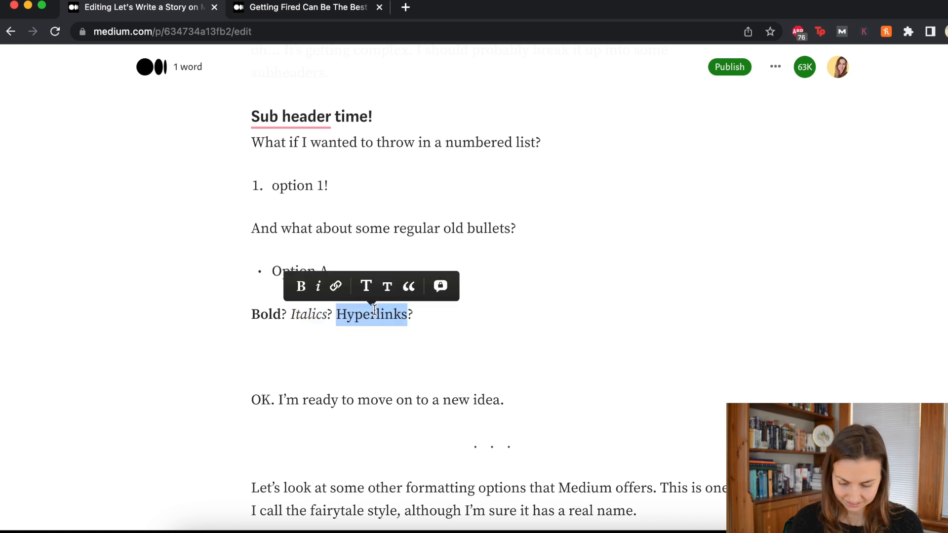
left_click(336, 283)
type("g")
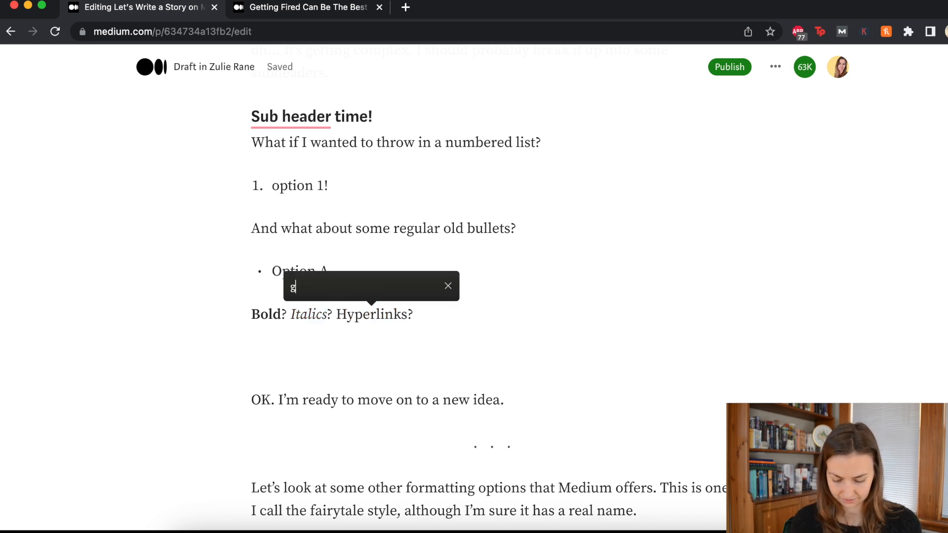
type("oogle.co")
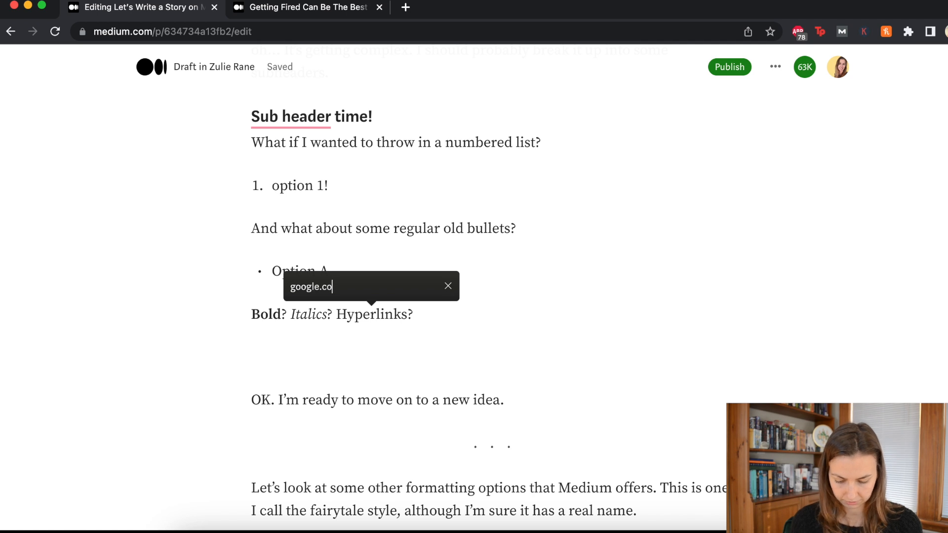
type("m")
key("Return")
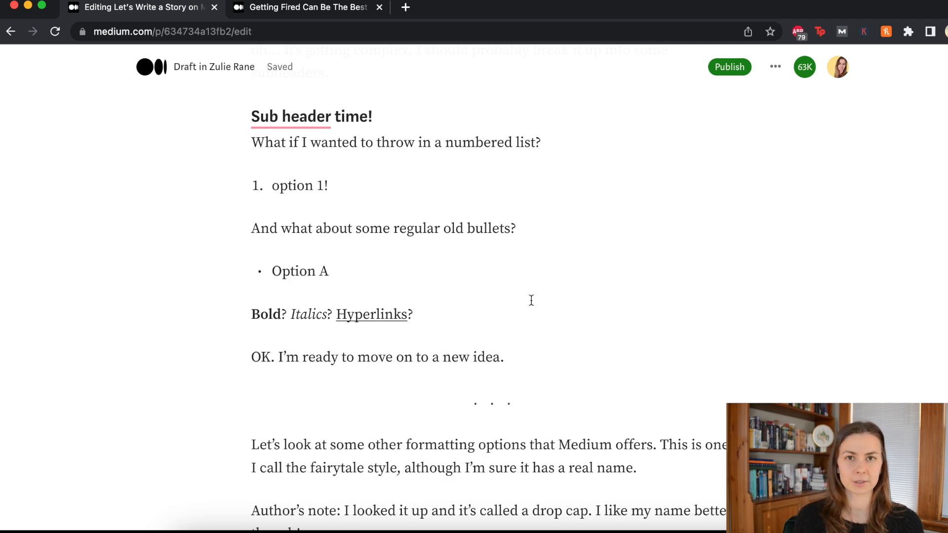
scroll(531, 300, "down", 5)
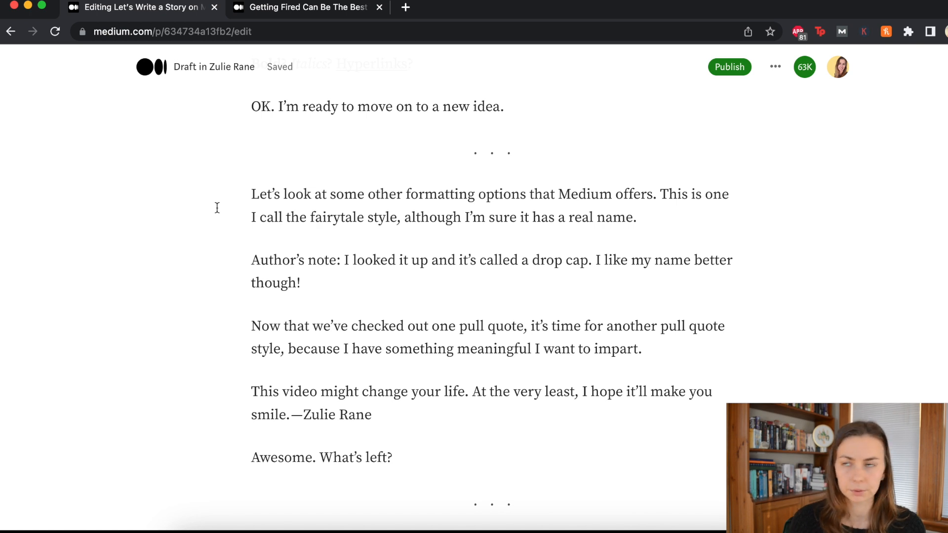
Step: Give the paragraph starting 'Let's look at some other formatting options' a drop cap
left_click_drag(217, 207, 649, 228)
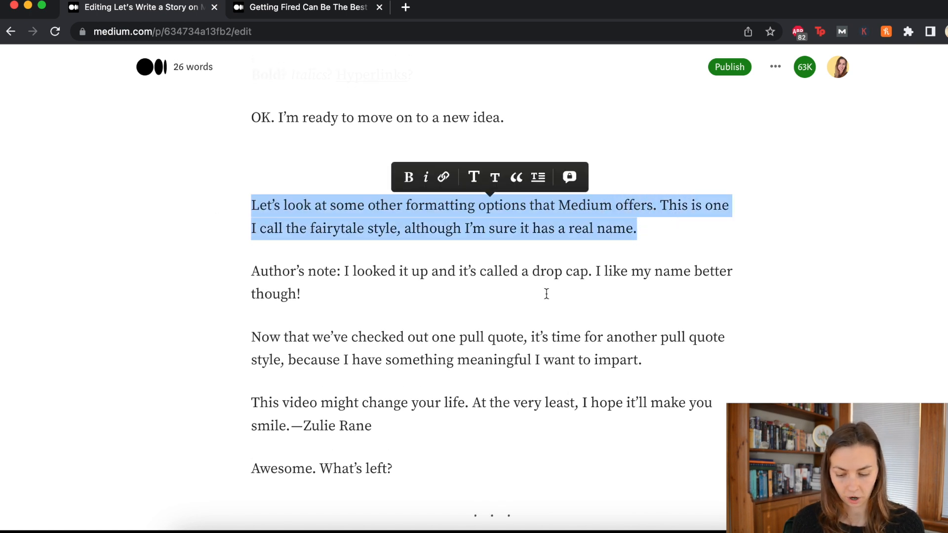
left_click(538, 178)
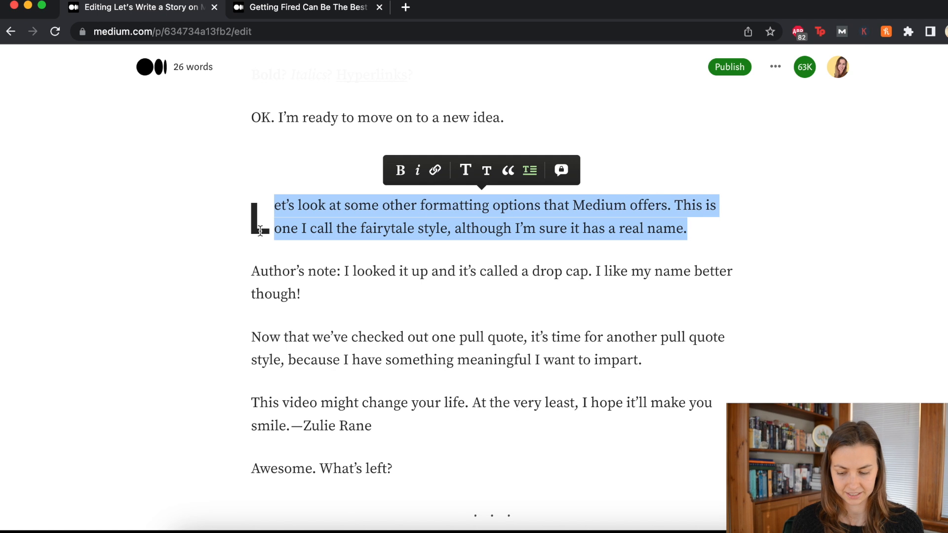
left_click(251, 205)
scroll(260, 341, "up", 2)
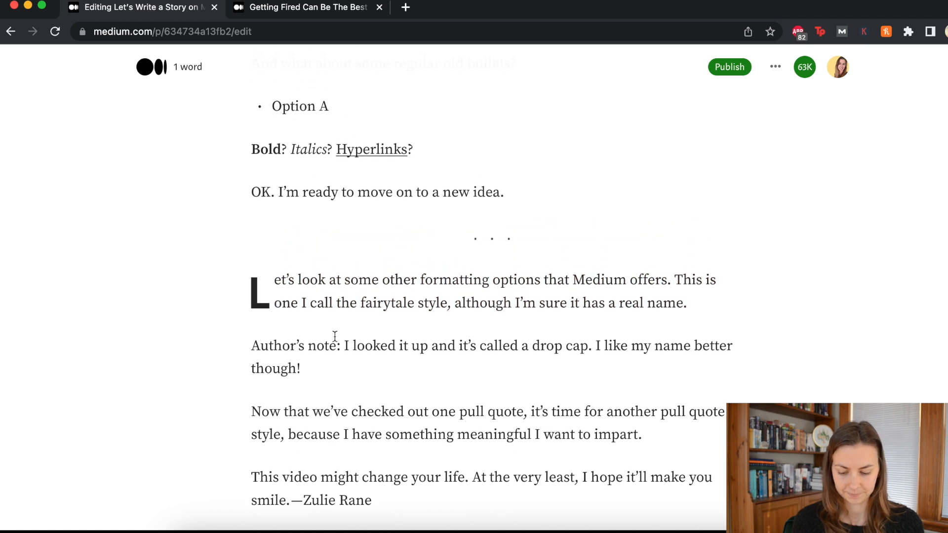
left_click(437, 359)
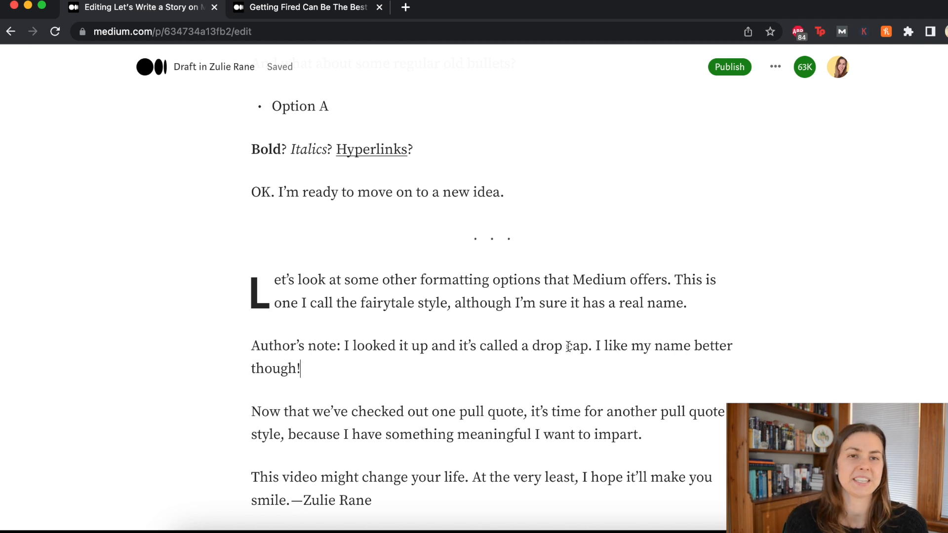
scroll(334, 321, "down", 1)
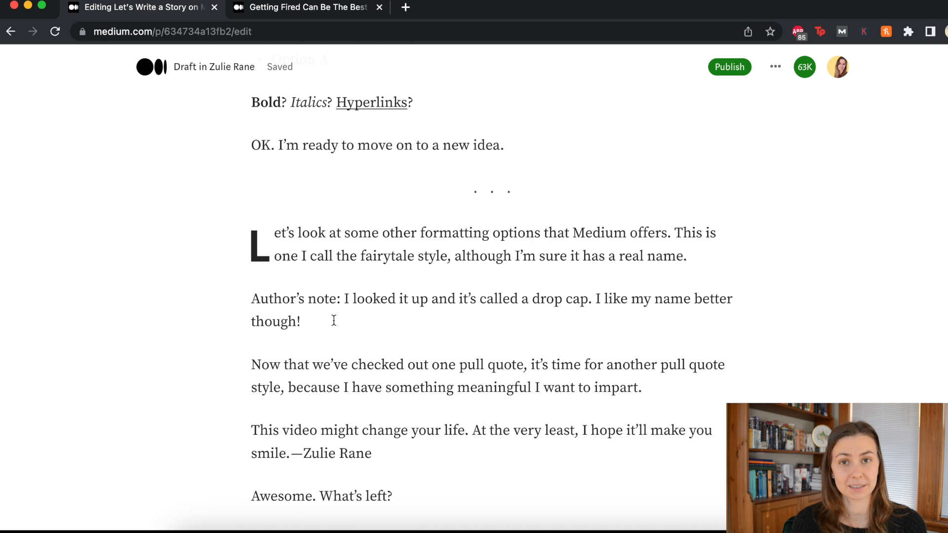
Step: Turn the Author's note paragraph into a block quote
left_click_drag(229, 303, 349, 332)
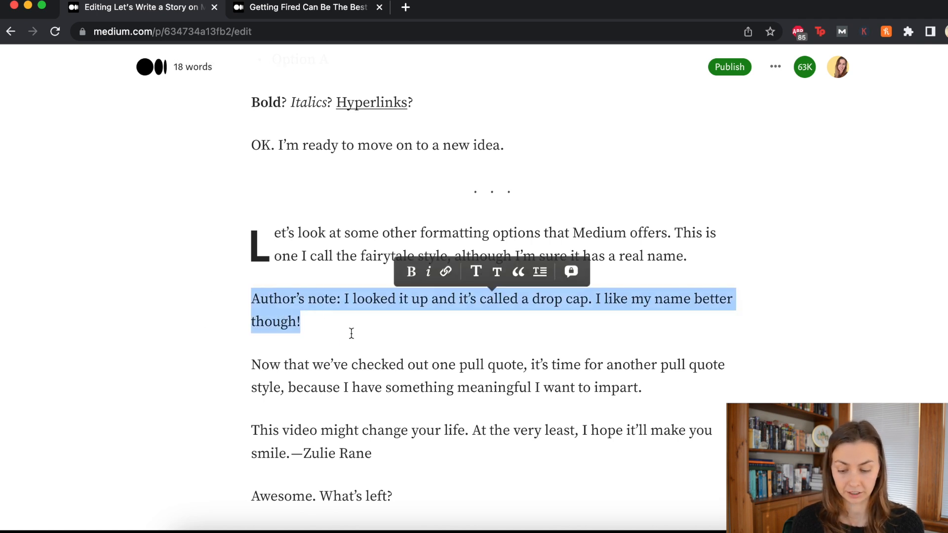
left_click(519, 275)
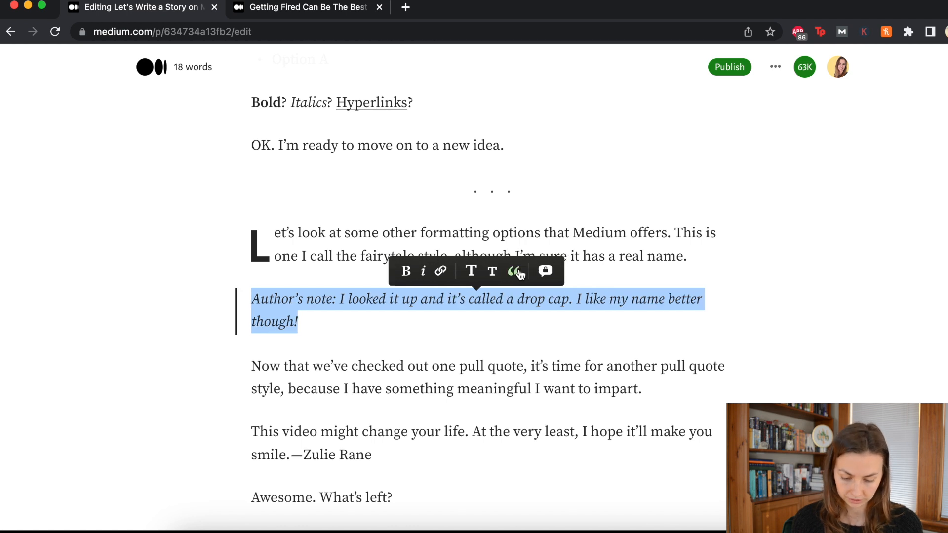
left_click(462, 316)
scroll(462, 317, "down", 1)
scroll(462, 318, "down", 3)
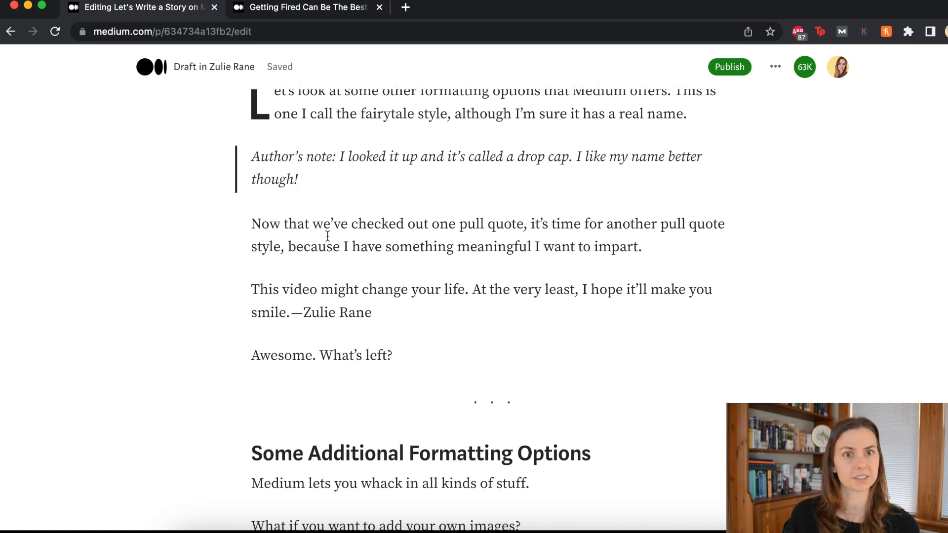
scroll(279, 254, "down", 1)
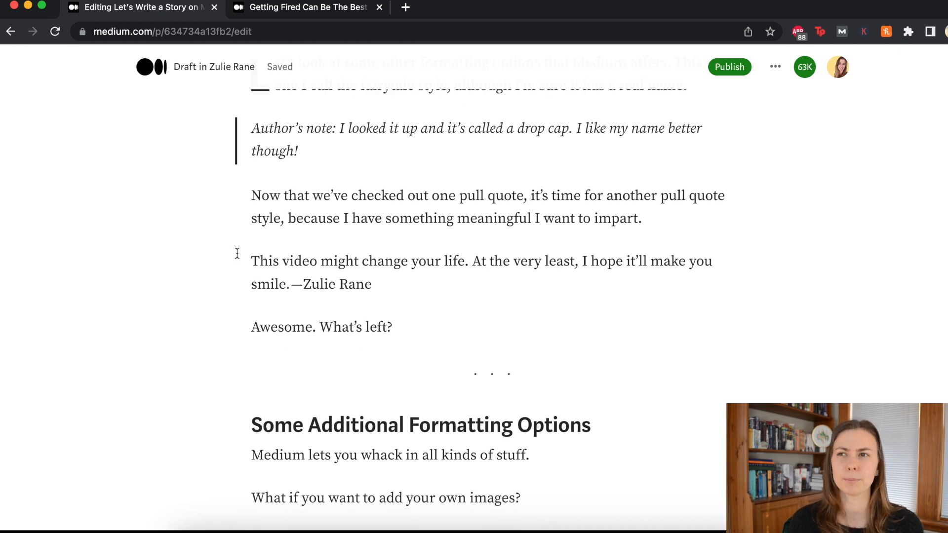
Step: Style the 'This video might change your life' paragraph as a large pull quote
left_click_drag(237, 253, 419, 279)
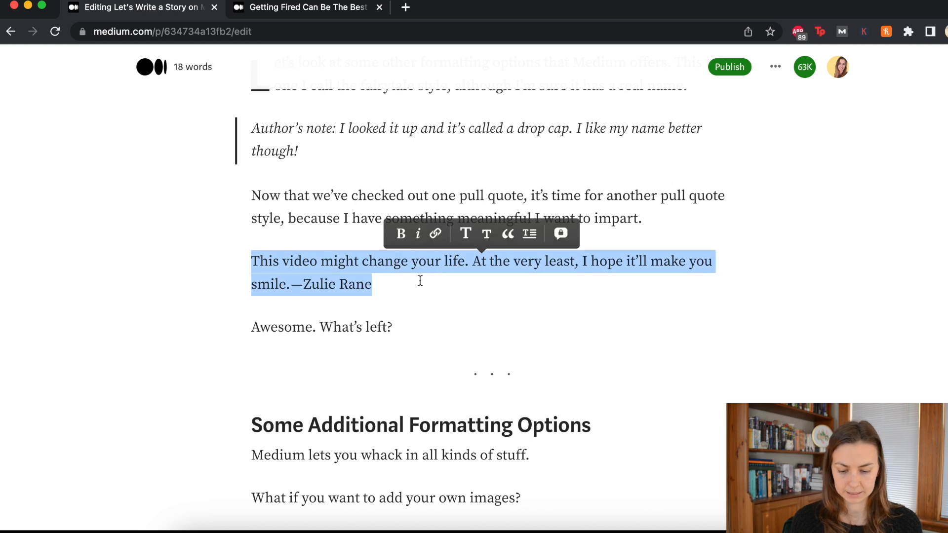
left_click(515, 230)
left_click(513, 233)
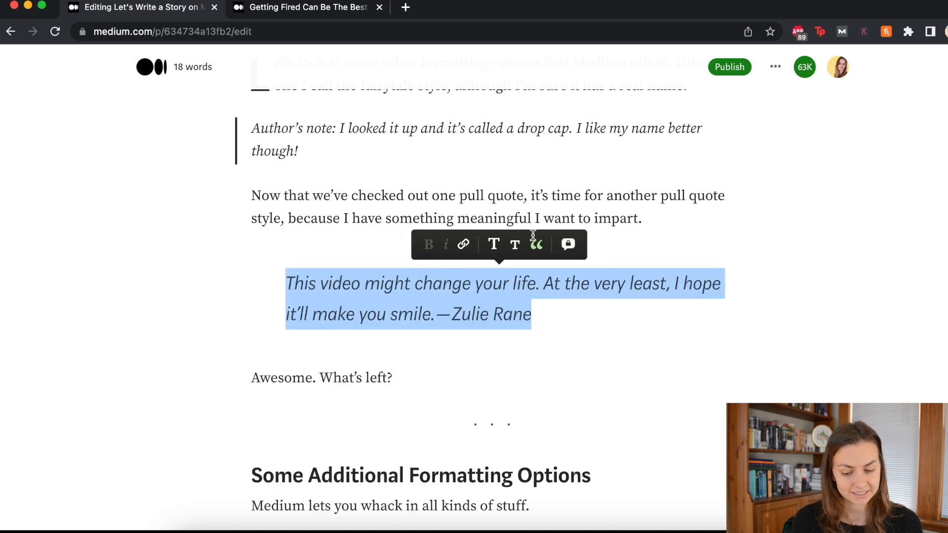
left_click(578, 319)
scroll(577, 319, "down", 3)
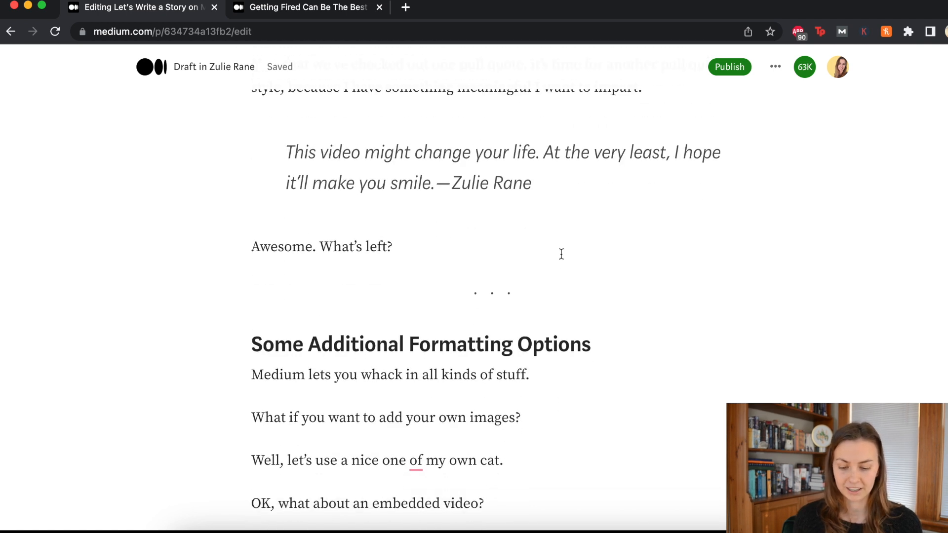
scroll(561, 254, "up", 4)
left_click_drag(556, 365, 286, 324)
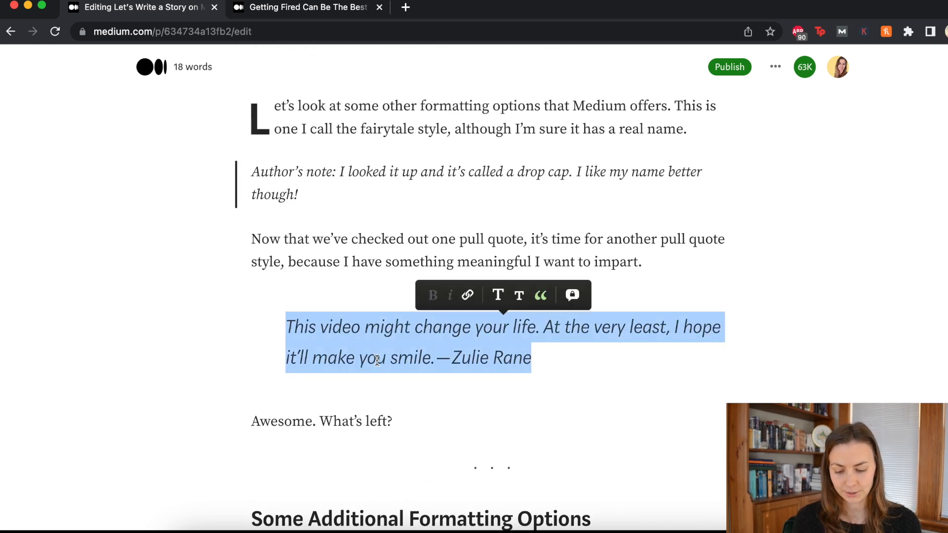
left_click(475, 371)
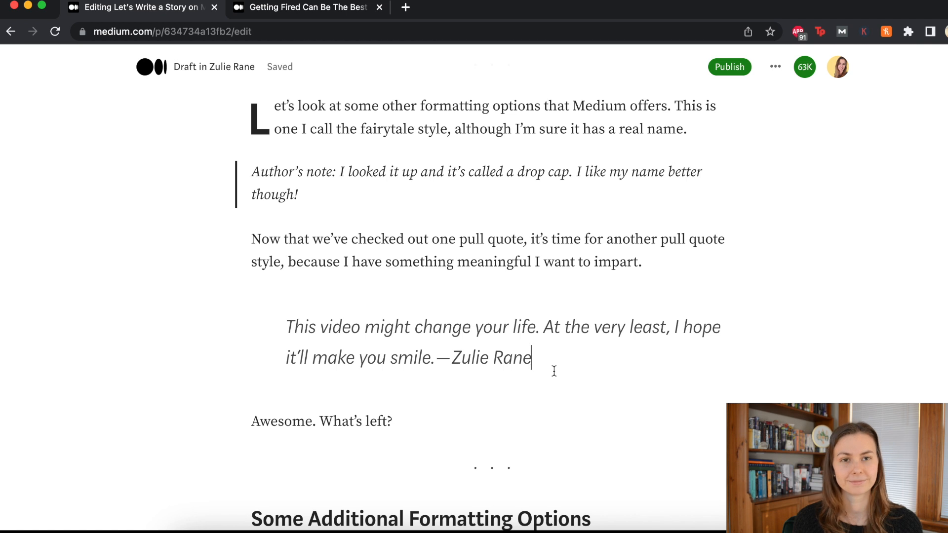
scroll(554, 370, "down", 3)
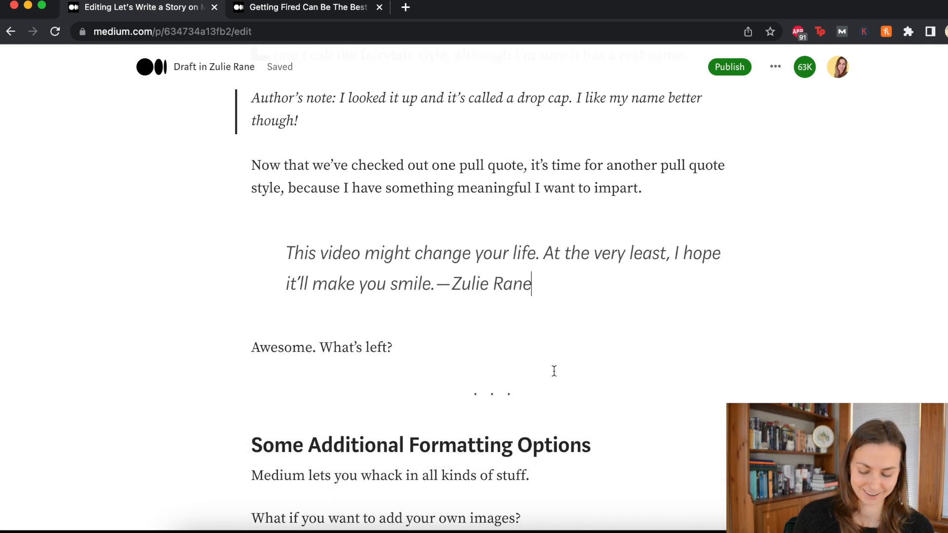
scroll(558, 346, "down", 5)
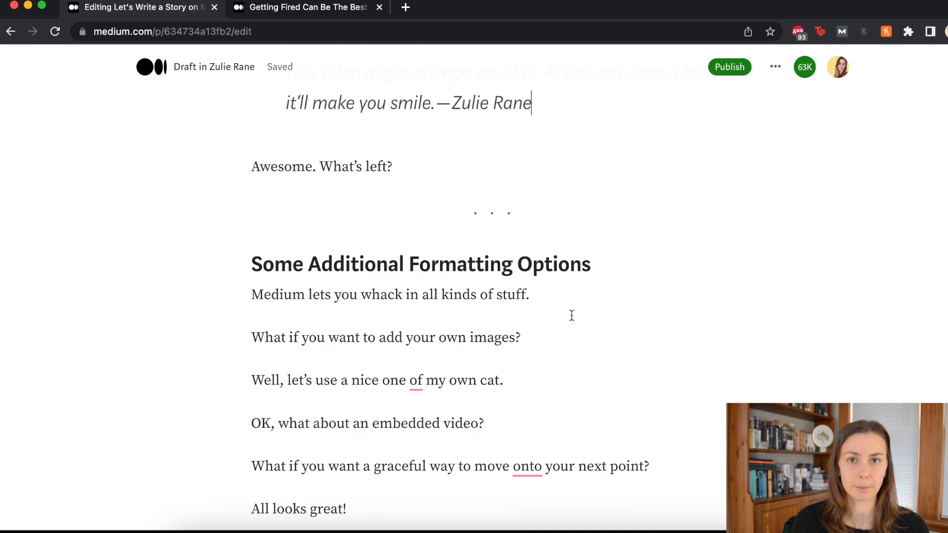
left_click(565, 296)
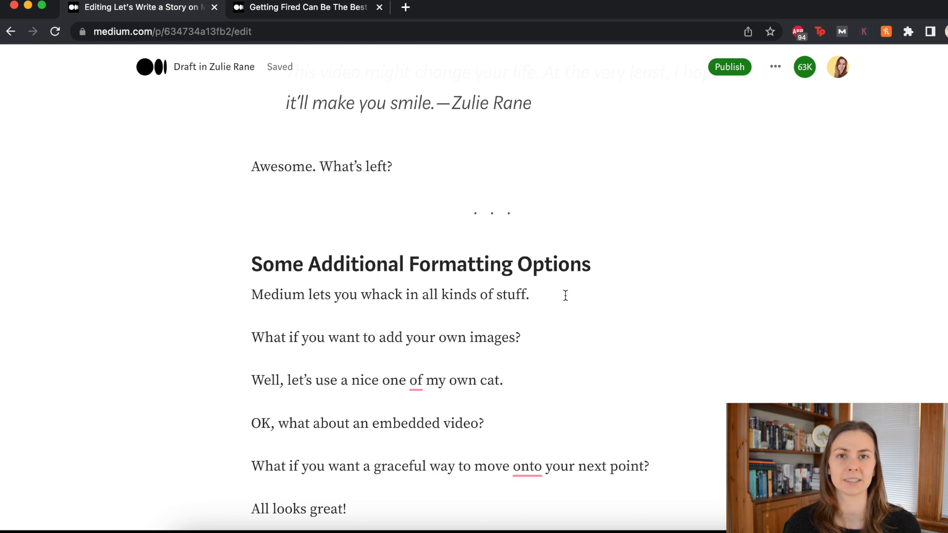
Step: Insert the photo 20230131_175125.jpg from Downloads on a new line below 'my own cat.'
left_click(544, 339)
scroll(543, 339, "down", 2)
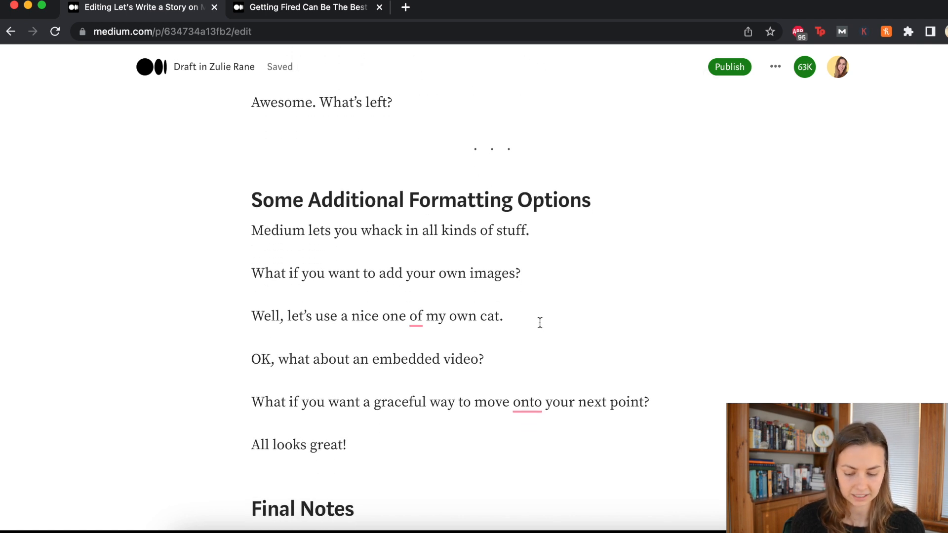
left_click(541, 322)
key("Return")
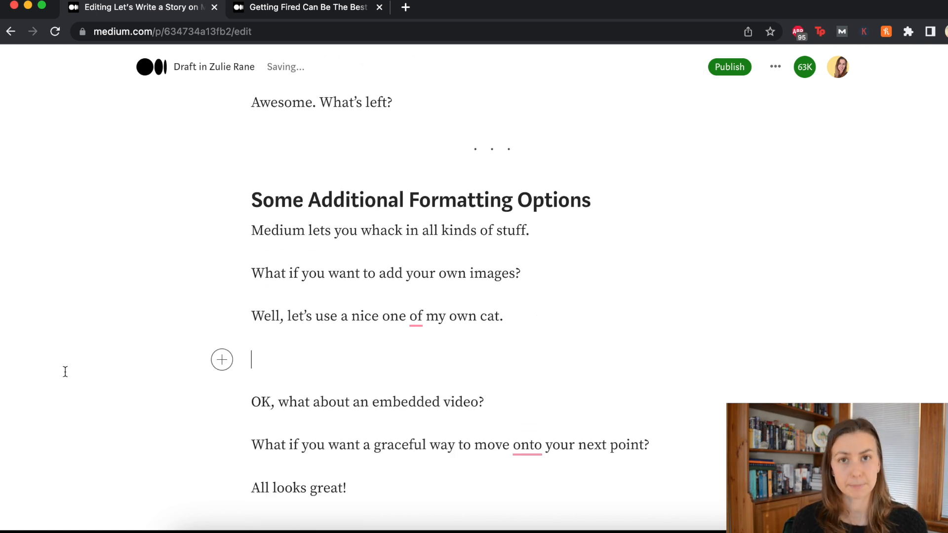
left_click(222, 359)
left_click(258, 360)
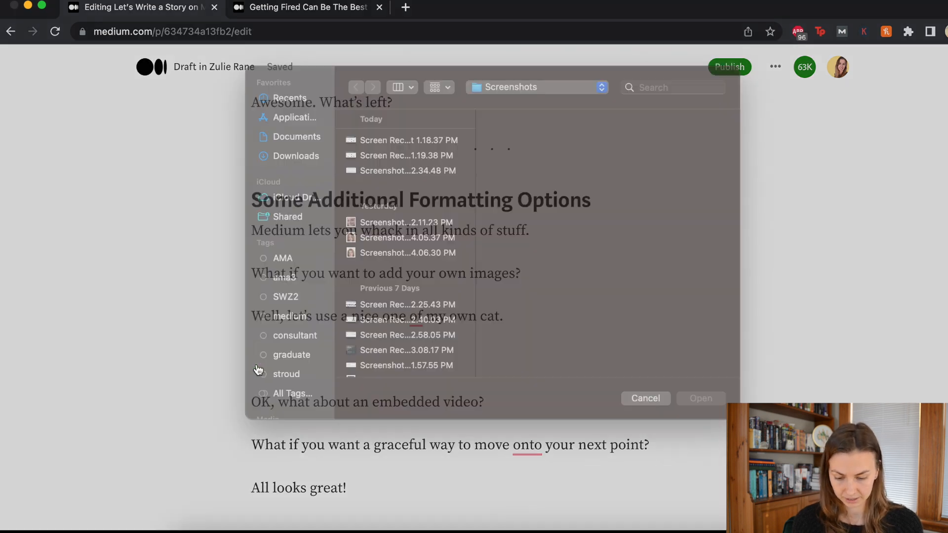
left_click(291, 174)
left_click(401, 159)
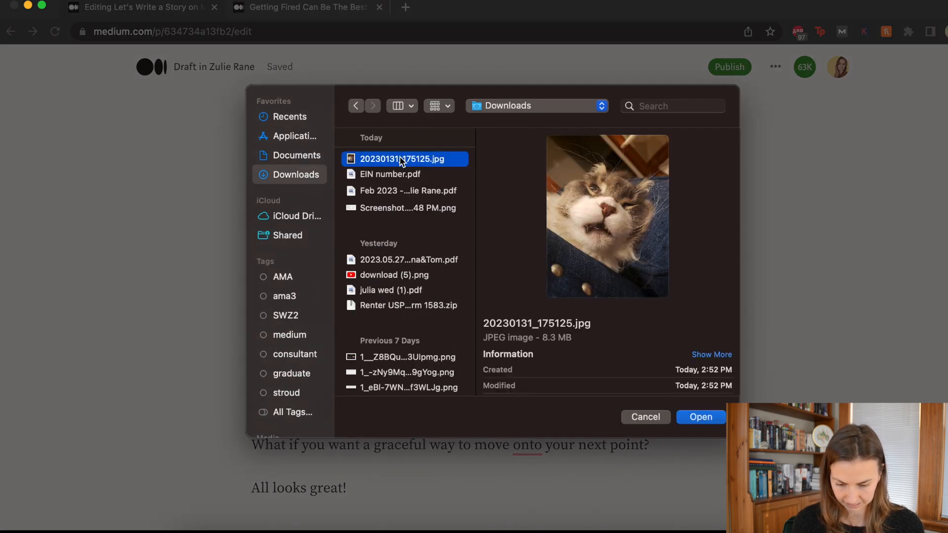
double_click(401, 159)
Step: Caption the cat photo with a photographer credit, replacing the first caption 'Image taken by author.'
scroll(434, 264, "down", 8)
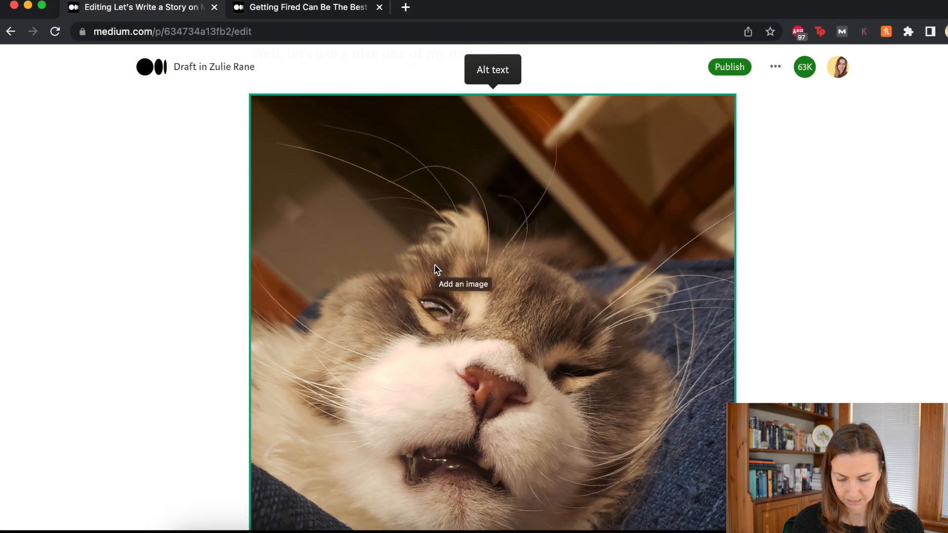
scroll(434, 270, "down", 3)
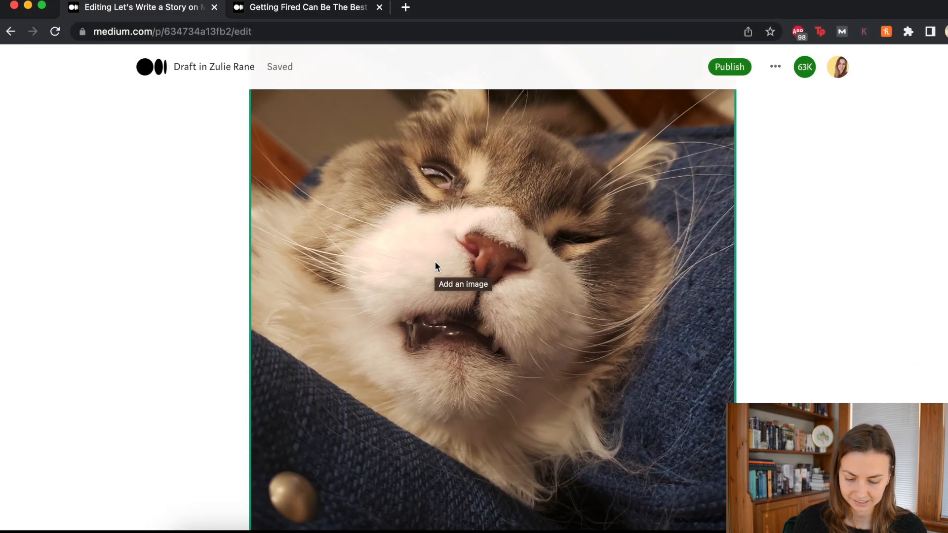
scroll(428, 418, "up", 6)
scroll(428, 414, "down", 8)
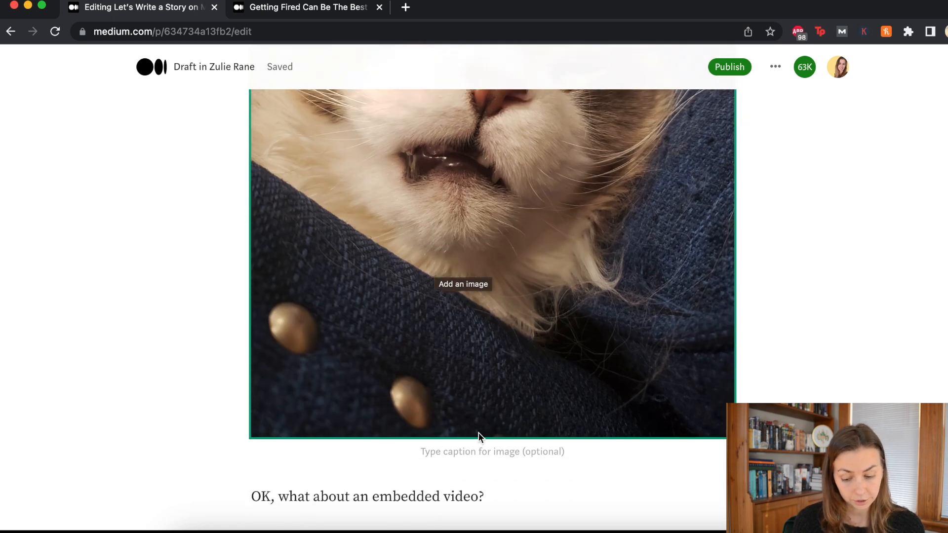
left_click(477, 450)
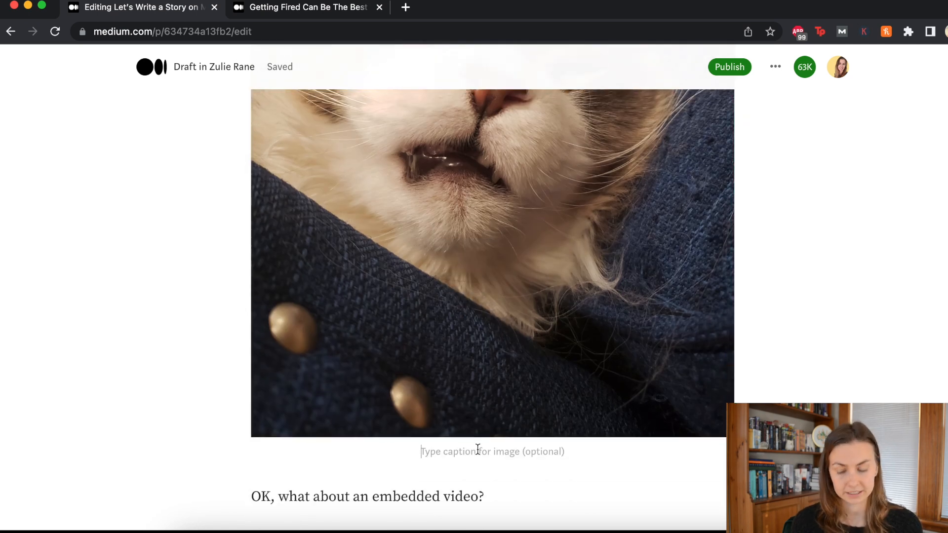
type("Image taken by author.")
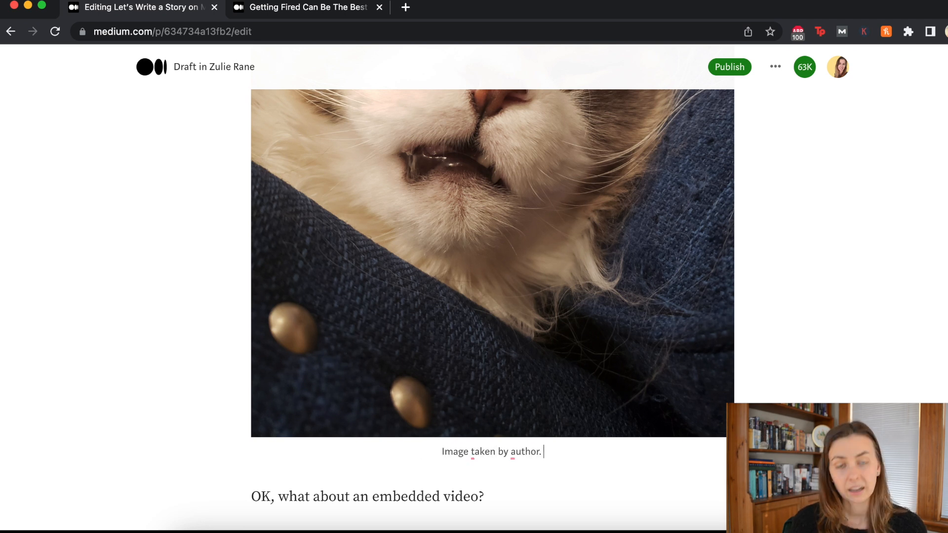
left_click_drag(560, 453, 413, 449)
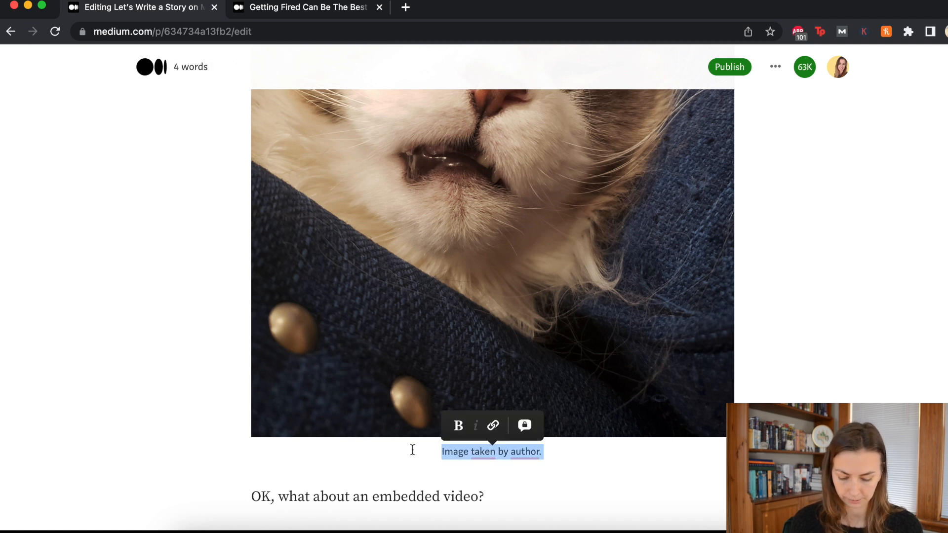
type("Photographed by ")
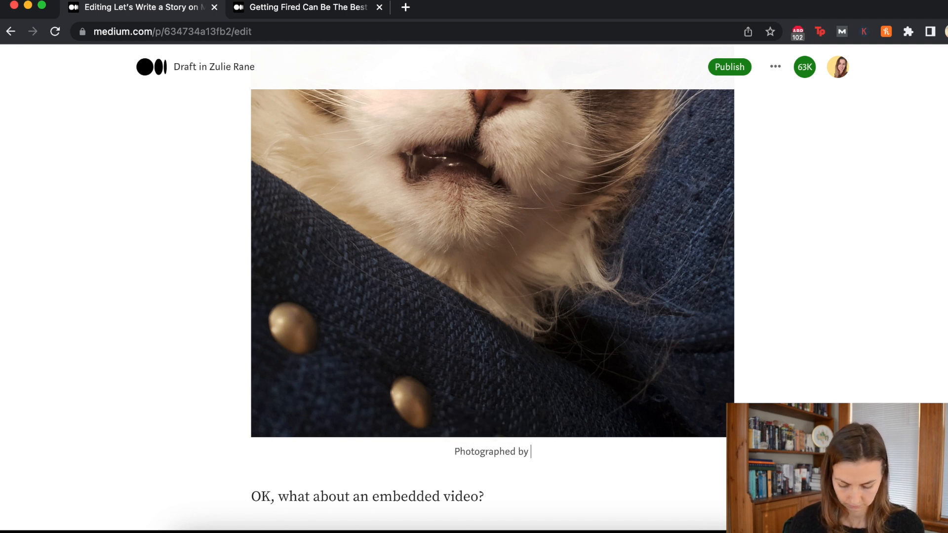
type("Prof. E. Ssional Phot")
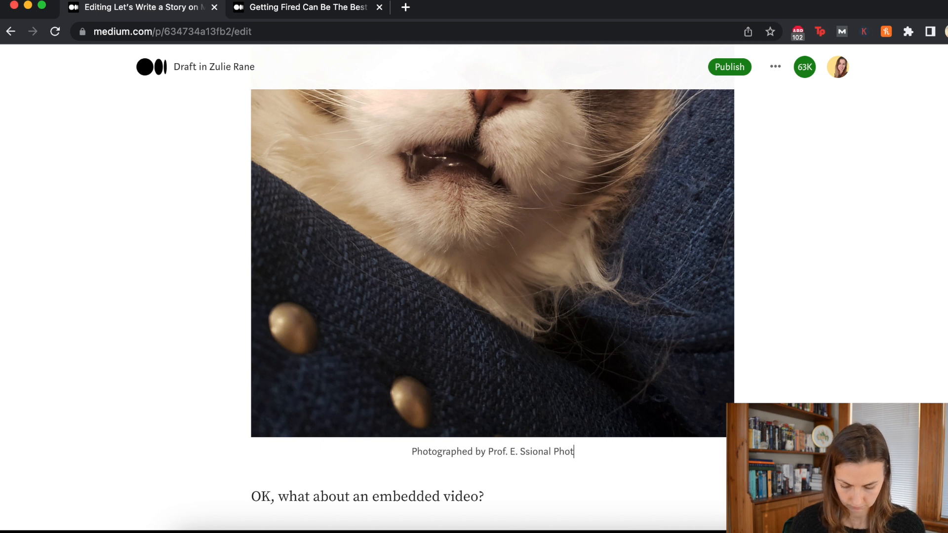
type("ographer")
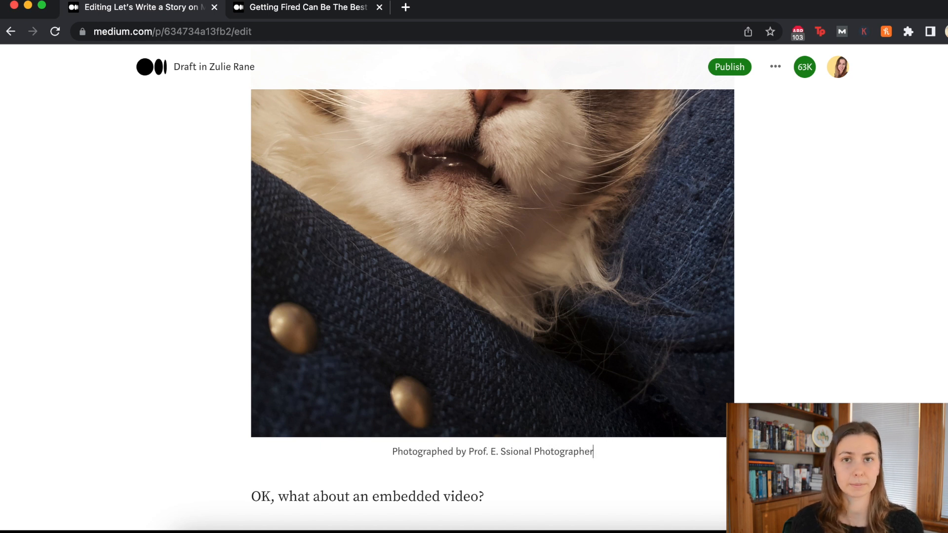
left_click(424, 297)
scroll(425, 297, "up", 6)
Step: Give the cat photo alt text about a handsome grey cat snoring in front of the camera, and save it
left_click(493, 236)
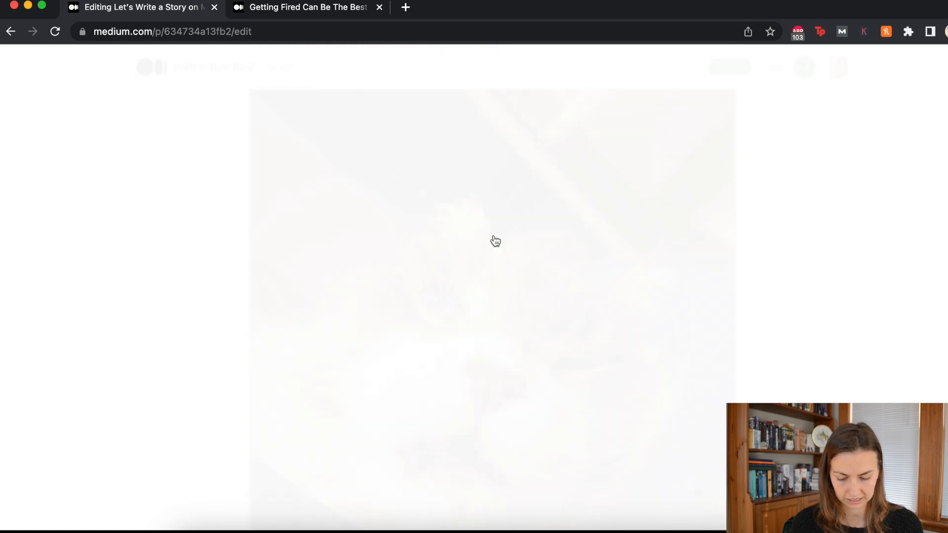
type("handsome grey cat")
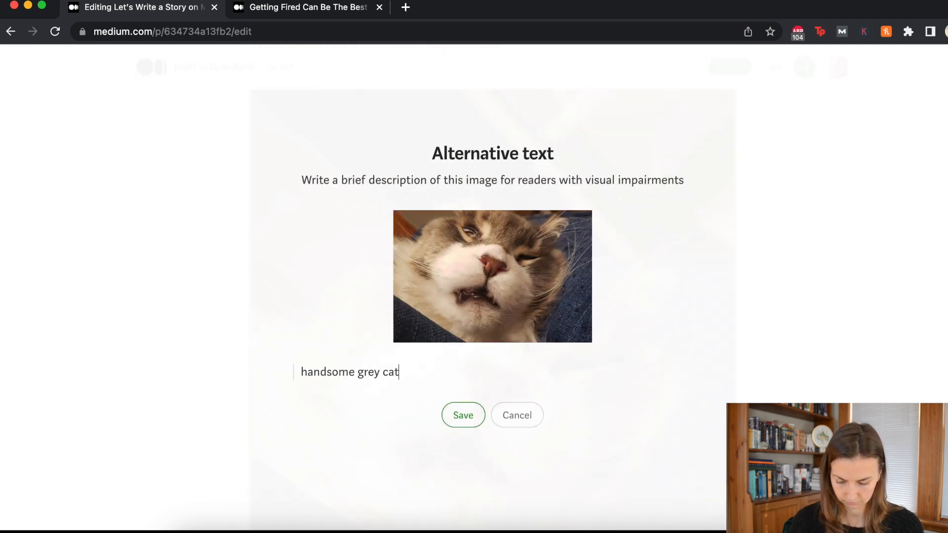
type(" snores in front og th")
key("BackSpace")
key("BackSpace")
key("BackSpace")
key("BackSpace")
type("f the camera")
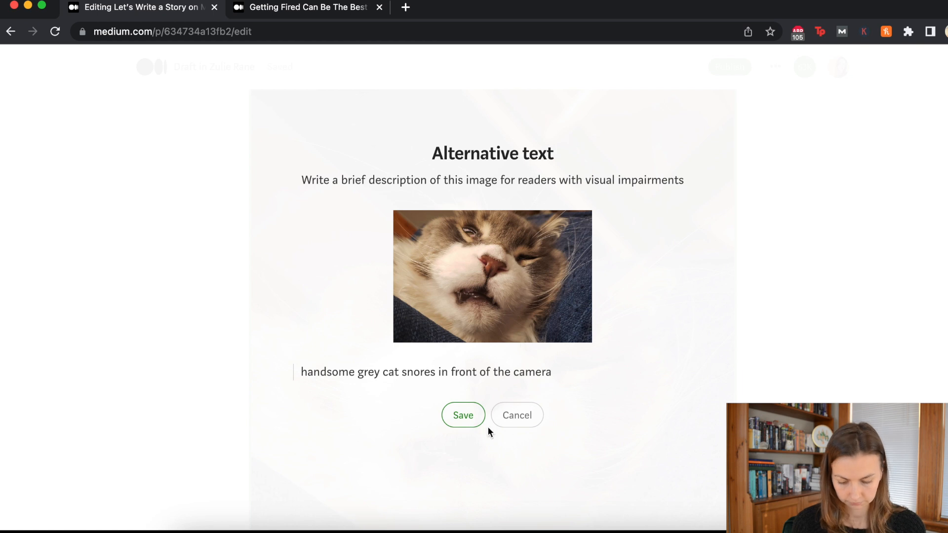
left_click(479, 420)
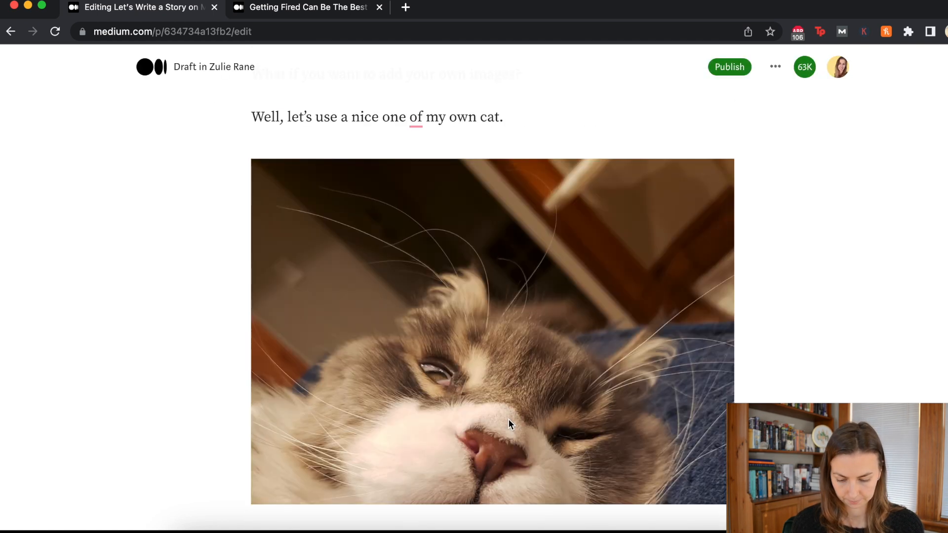
scroll(508, 419, "down", 1)
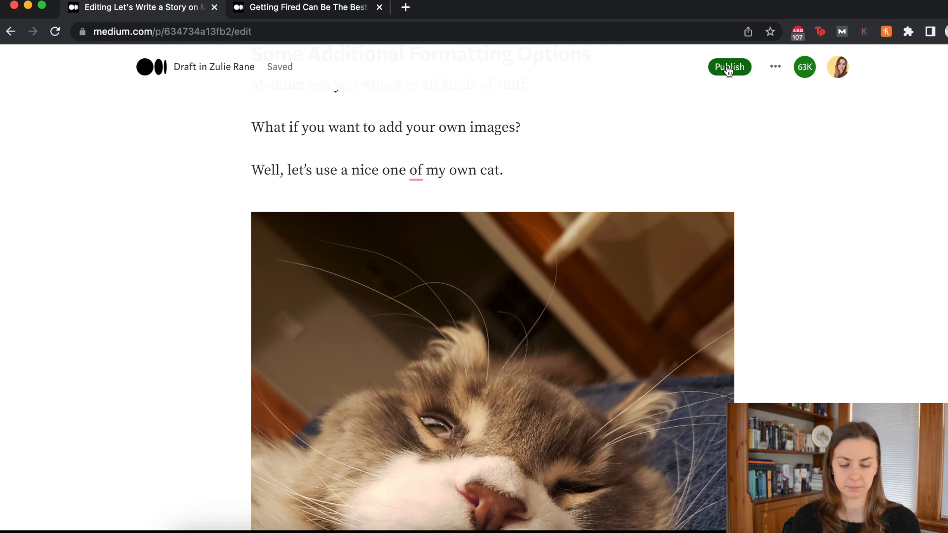
Step: Try the snoring cat as preview image, settle on the green-background cat, then close publishing settings
left_click(728, 69)
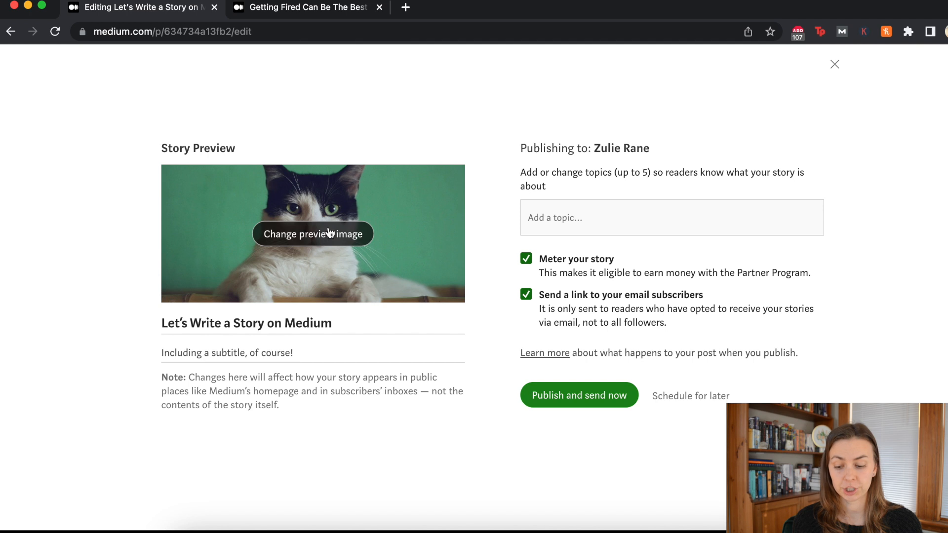
left_click(329, 233)
left_click(312, 263)
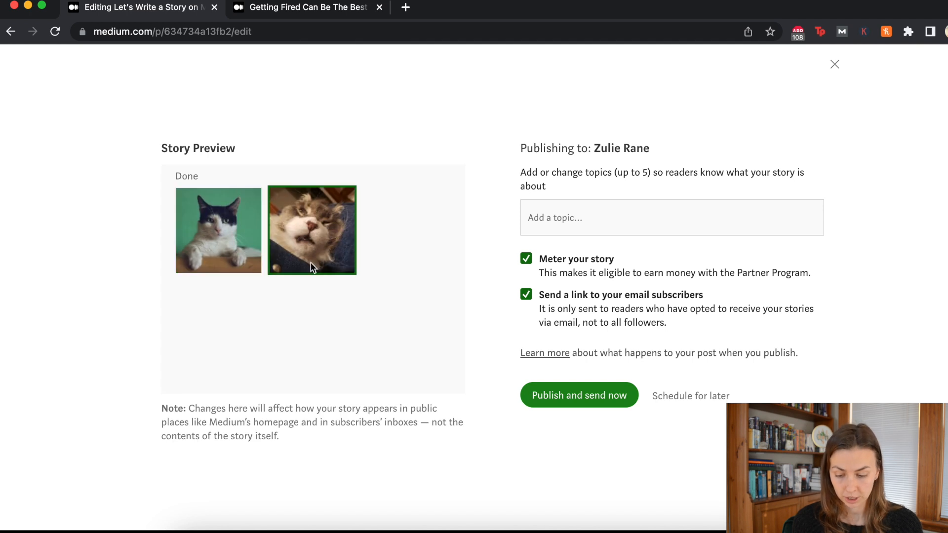
left_click(184, 177)
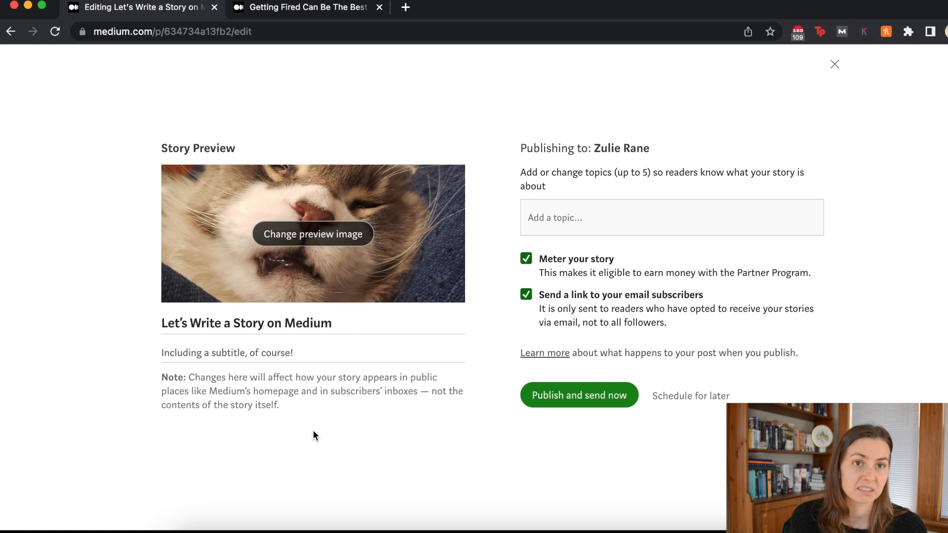
left_click(311, 241)
left_click(230, 244)
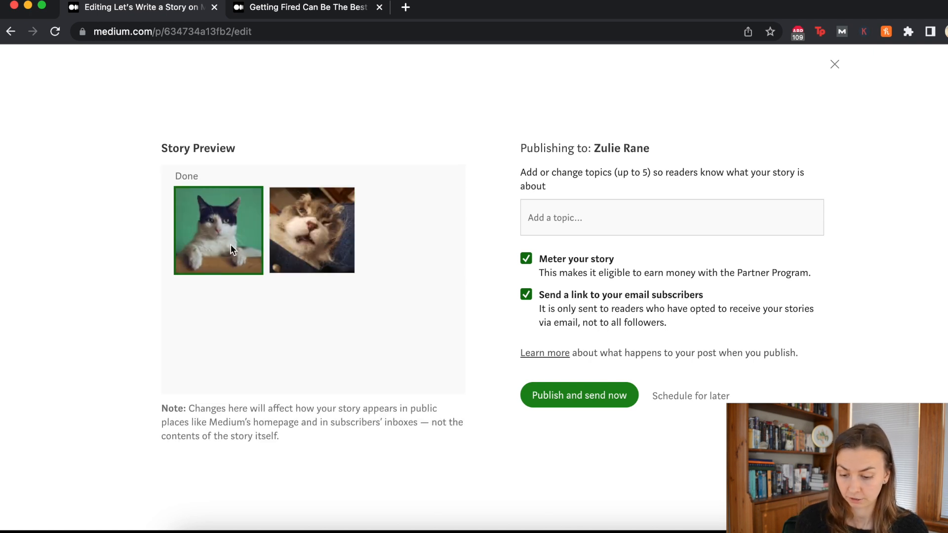
left_click(186, 176)
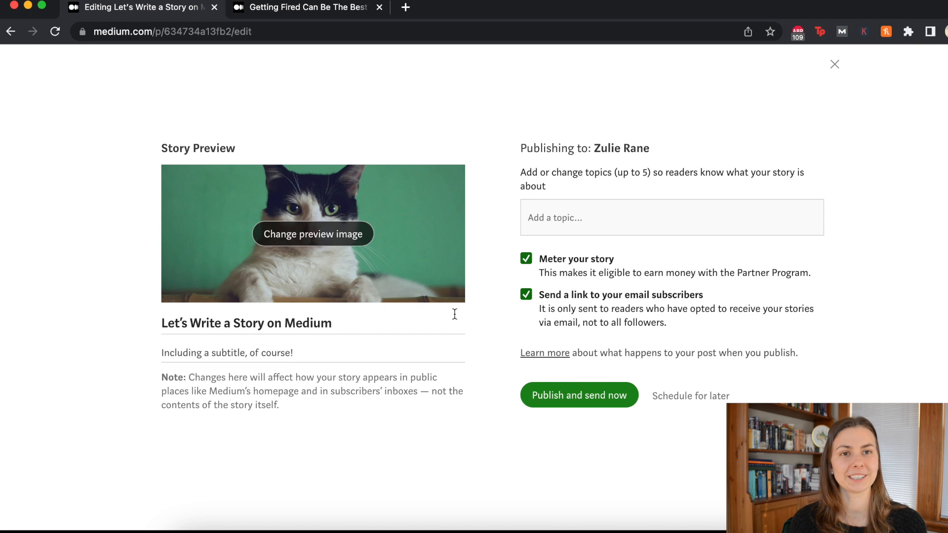
left_click(834, 64)
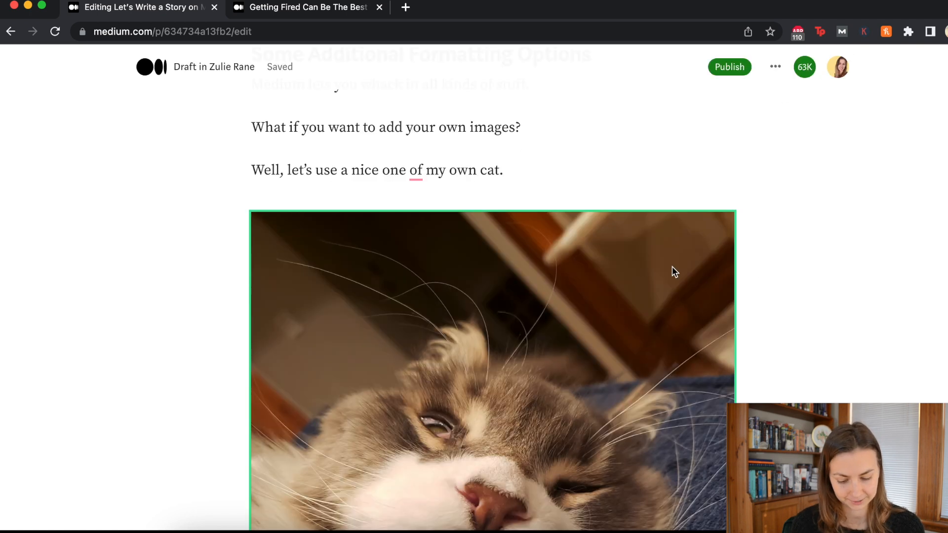
Step: Embed the YouTube video 'Can AI Write a Human-Sounding Article?' below the embedded-video question
scroll(671, 265, "down", 8)
left_click(518, 304)
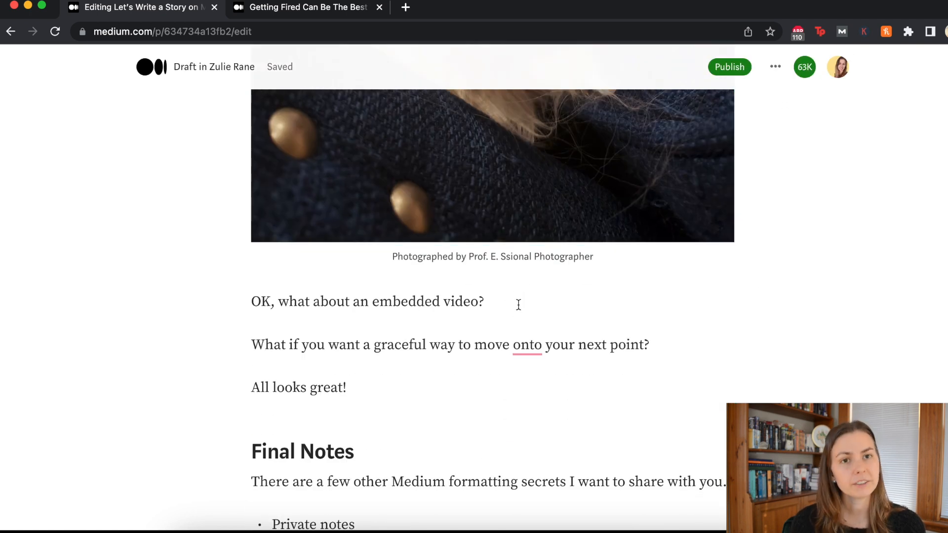
key("Return")
key("BackSpace")
key("Return")
left_click(220, 345)
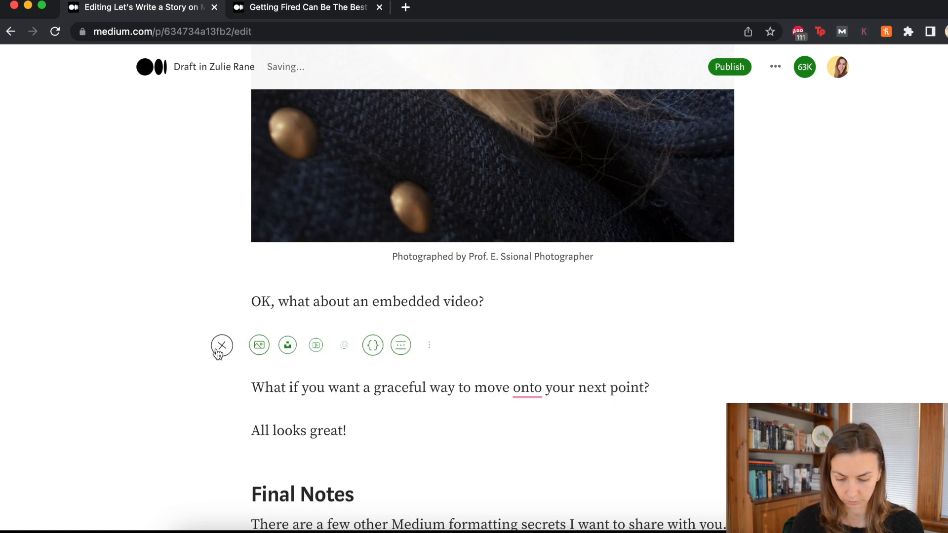
left_click(317, 347)
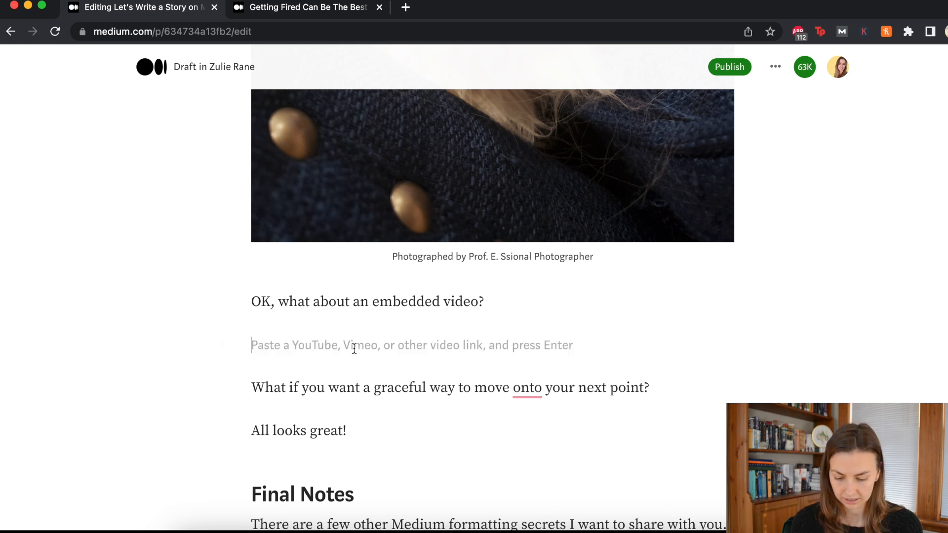
left_click(379, 7)
type("https://www.youtube.com/watch?v=vsFqFU-veNk")
key("Return")
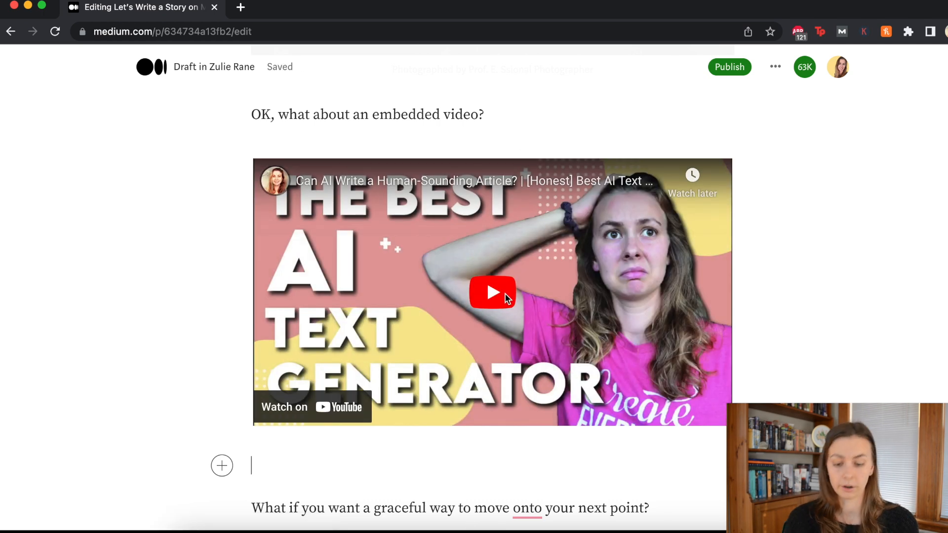
scroll(506, 297, "down", 2)
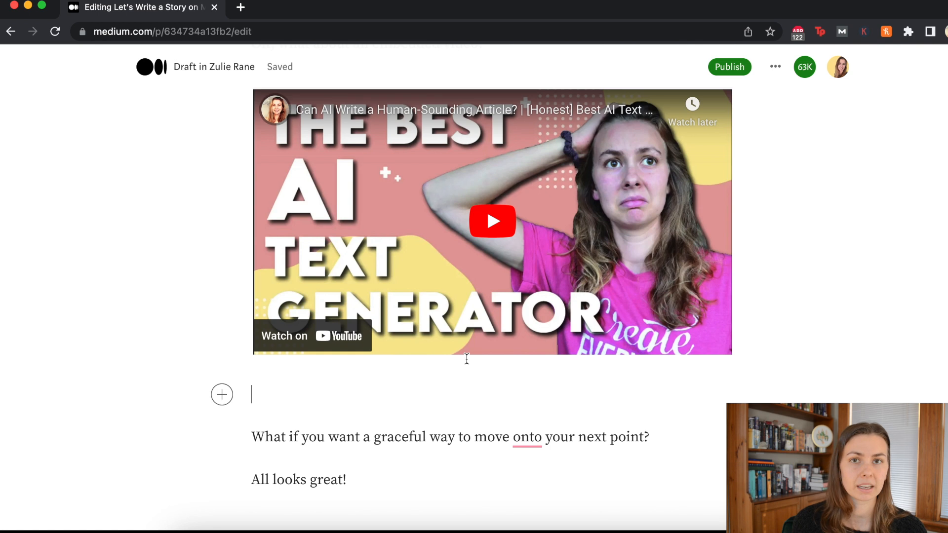
Step: Delete the blank line under the video and insert a section divider after the transition question
key("Down")
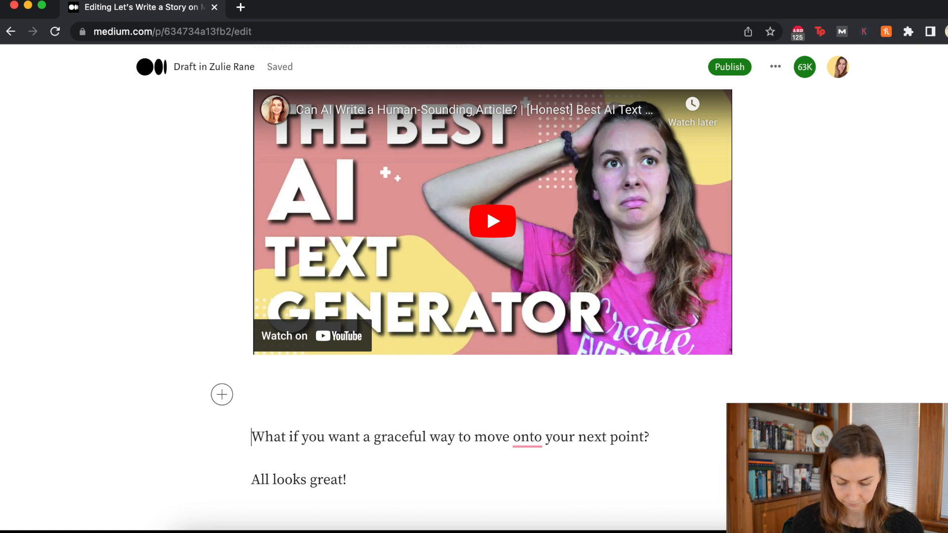
key("BackSpace")
key("Return")
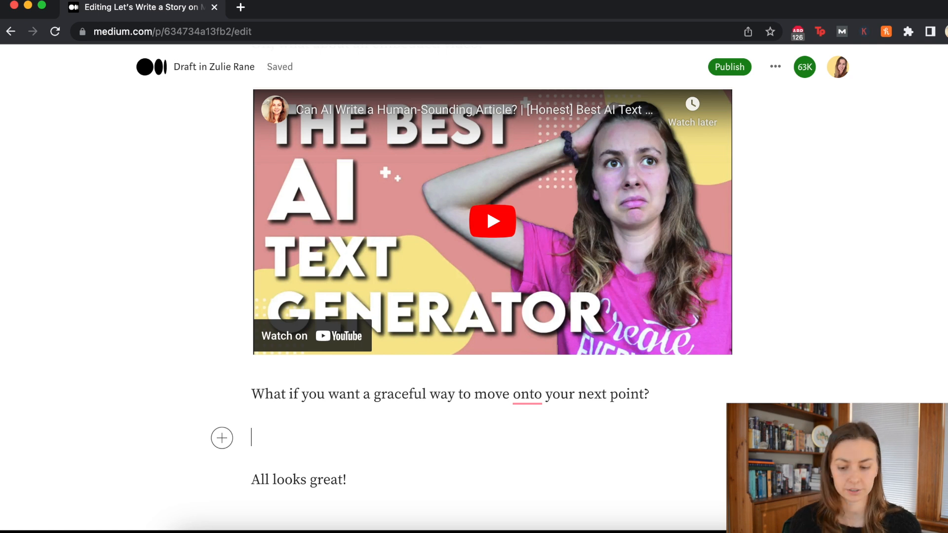
left_click(222, 438)
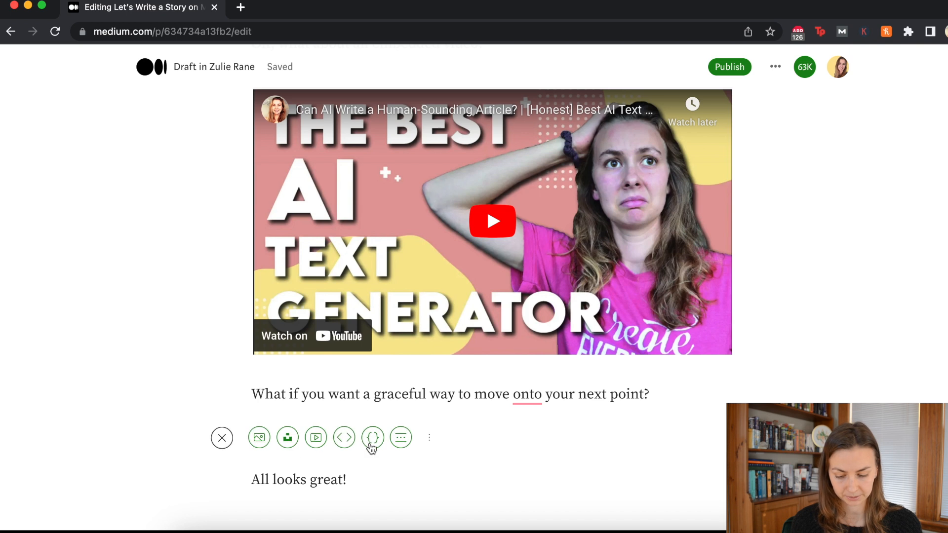
left_click(400, 437)
scroll(444, 425, "down", 3)
left_click(527, 370)
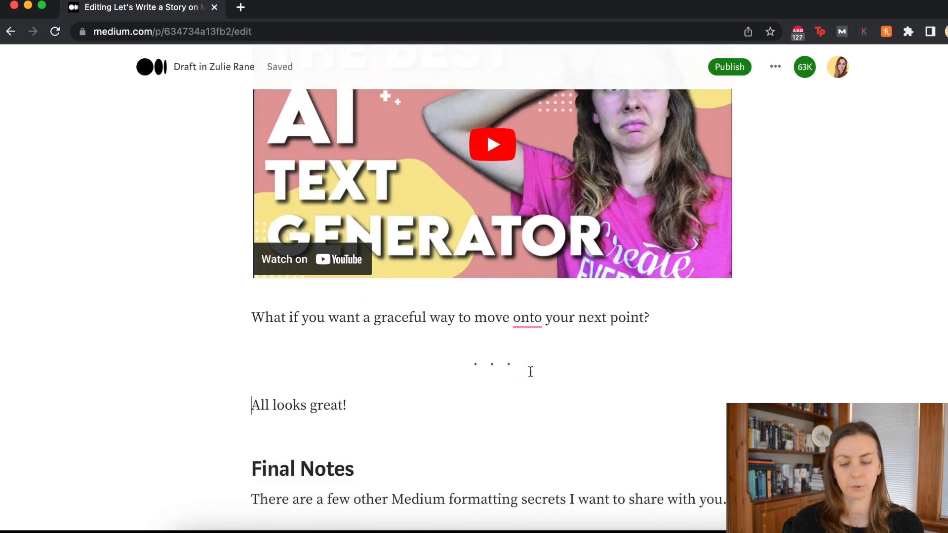
scroll(530, 372, "down", 2)
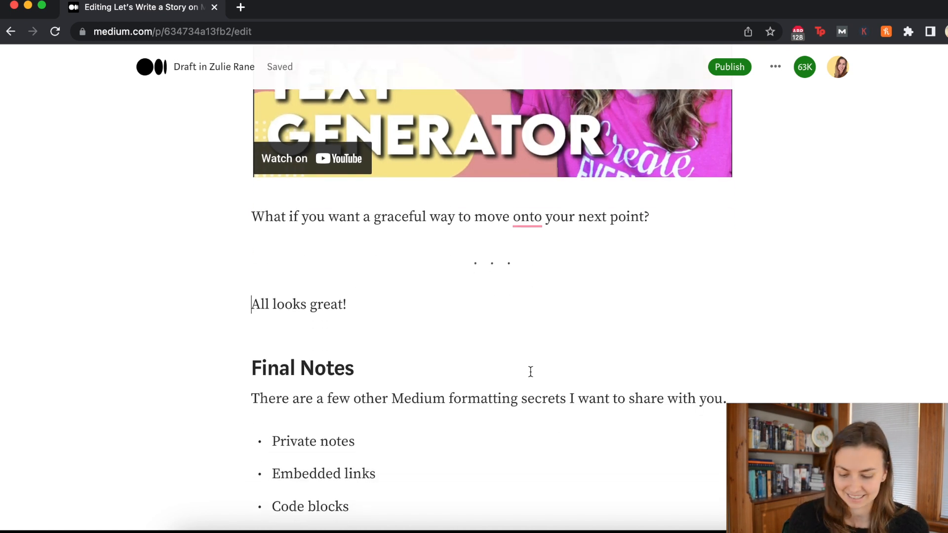
scroll(389, 269, "down", 2)
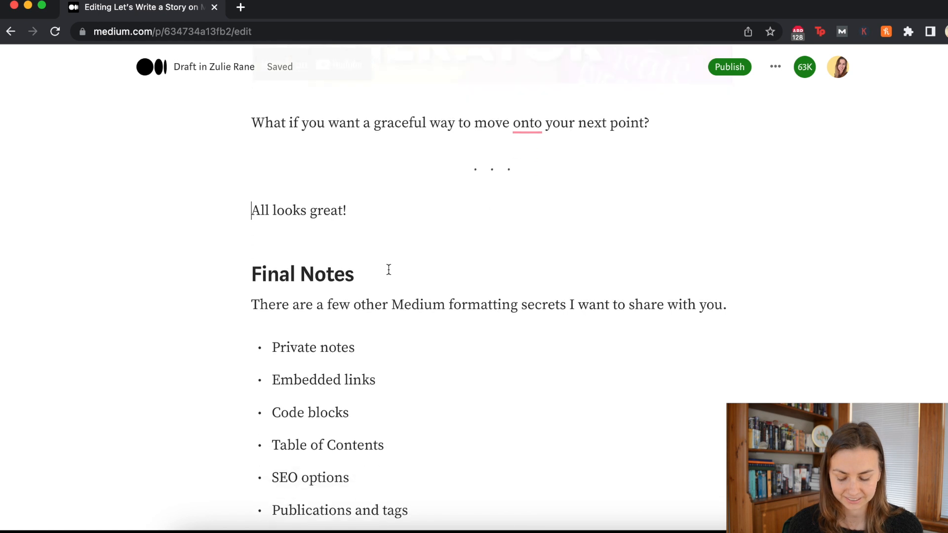
scroll(388, 269, "down", 3)
left_click(401, 240)
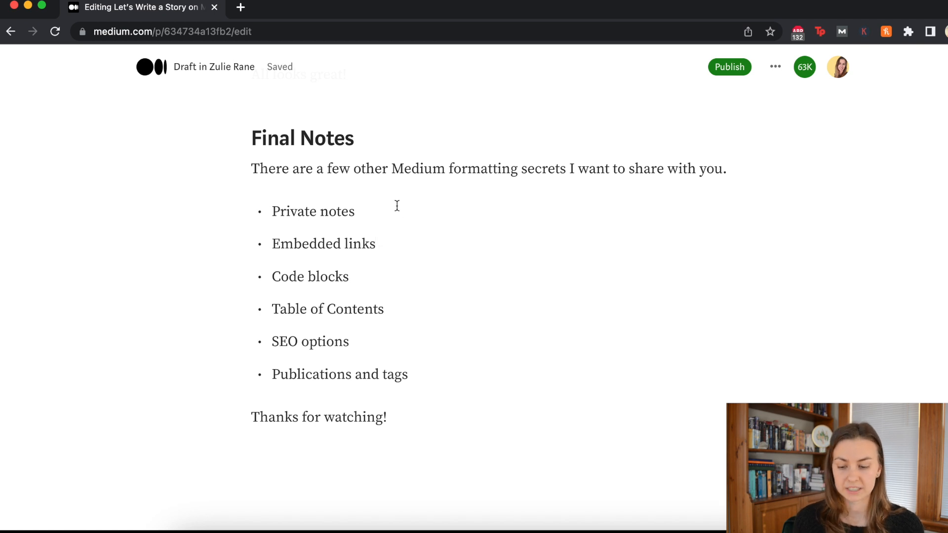
left_click(775, 68)
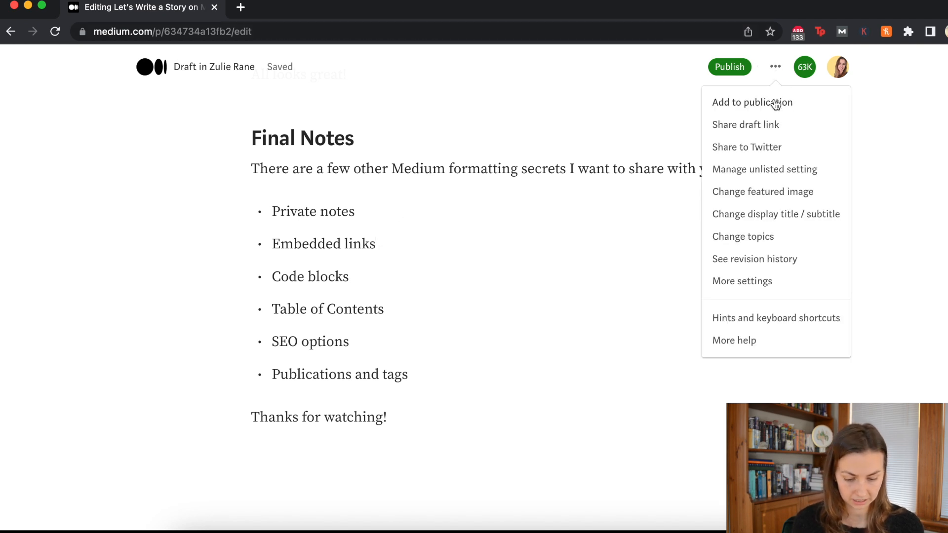
left_click(764, 132)
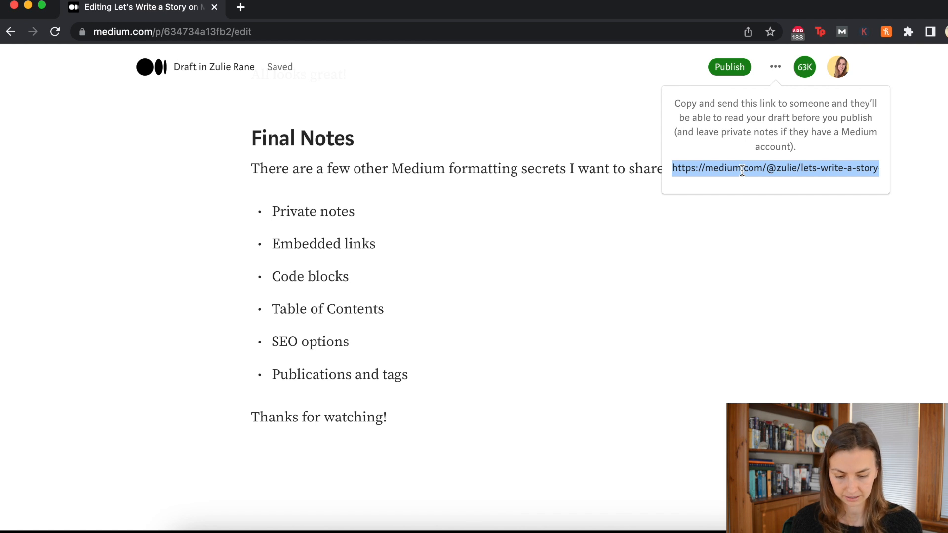
left_click(528, 273)
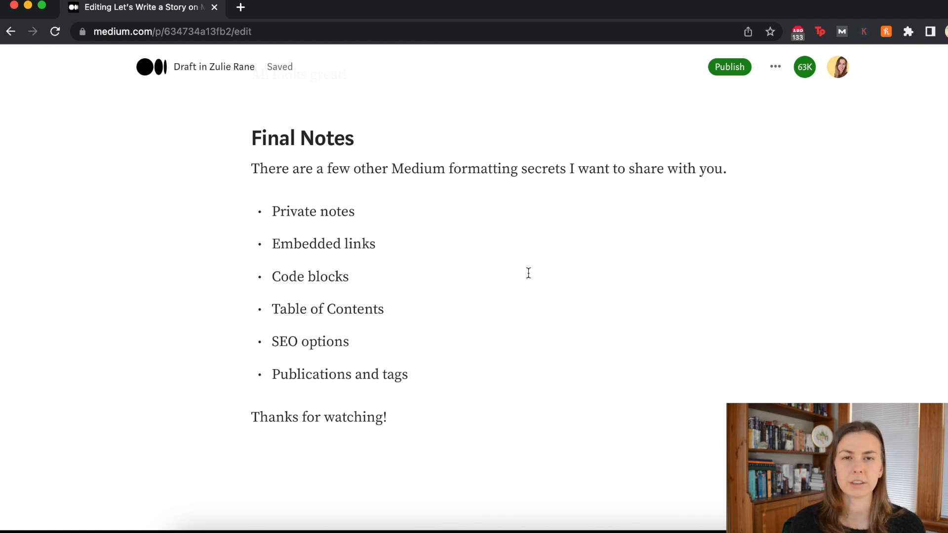
Step: Attach a private note 'This is great!' to the 'Private notes' bullet and check it
left_click_drag(364, 212, 249, 217)
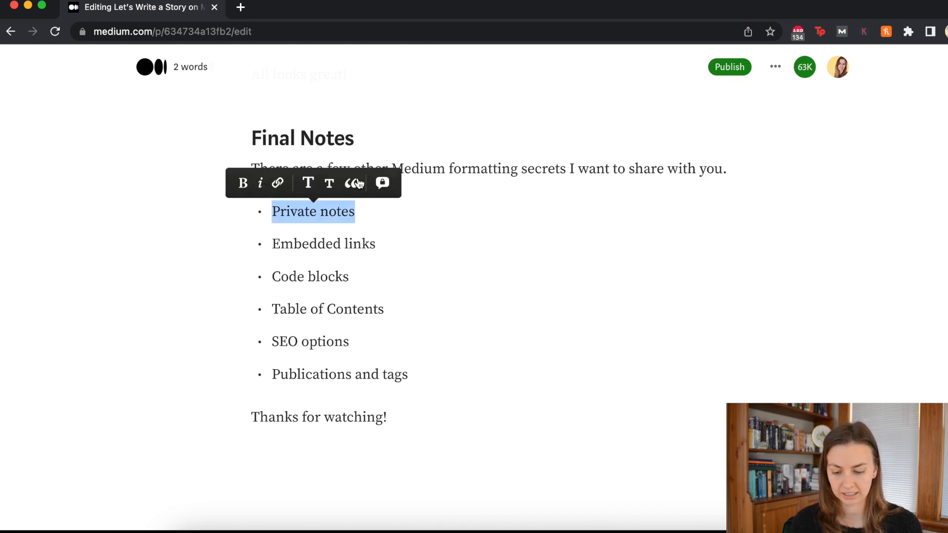
left_click(381, 182)
type("This is terrible")
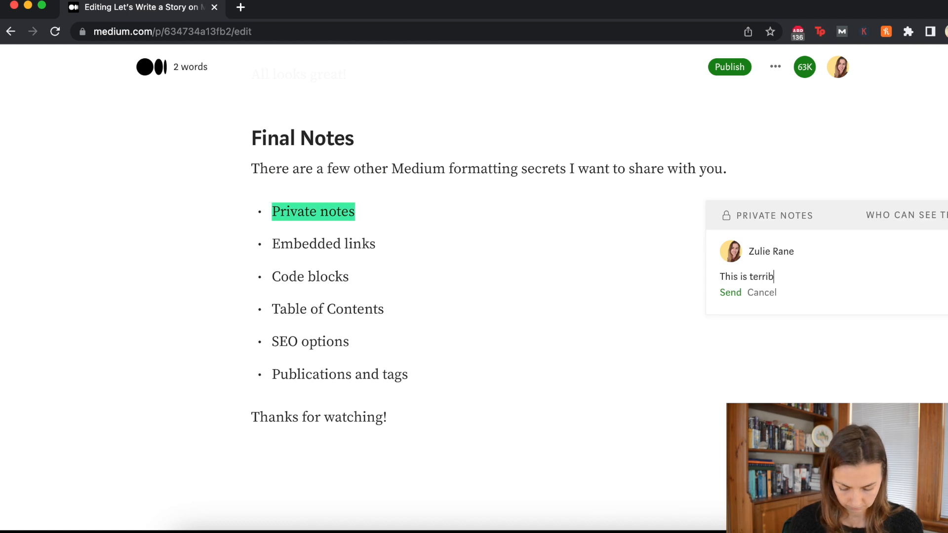
key("BackSpace")
key("BackSpace")
key("BackSpace")
key("BackSpace")
type("g")
left_click(730, 292)
left_click(610, 252)
left_click(804, 215)
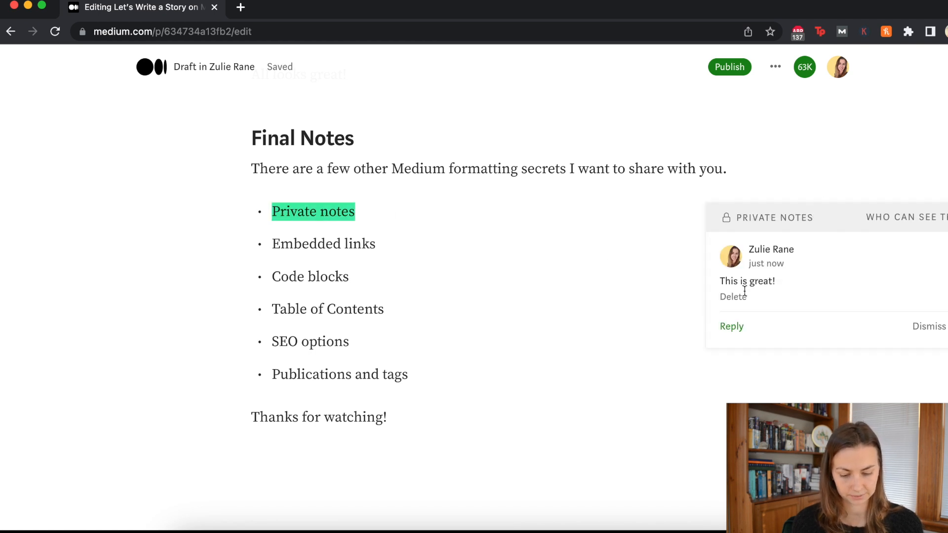
left_click(542, 245)
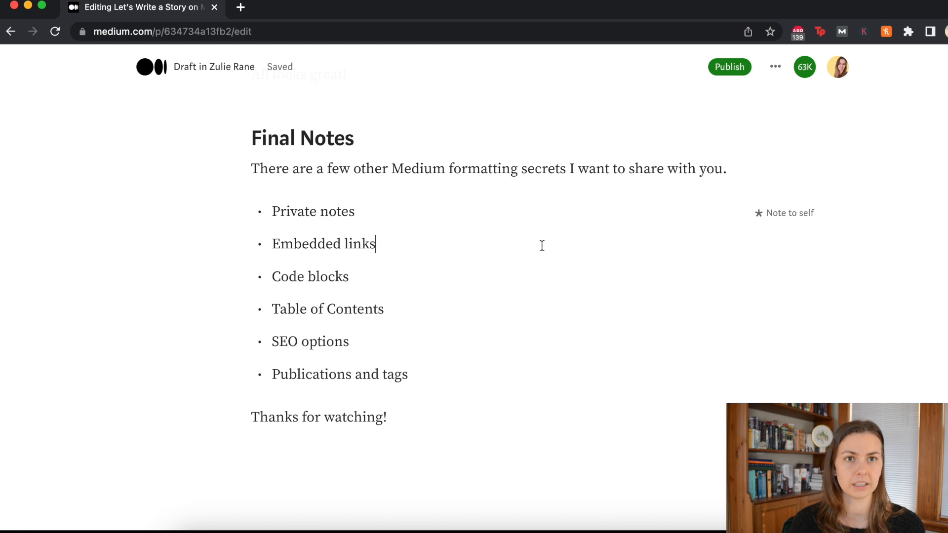
Step: Add a Medium membership referral link card below 'Embedded links'
scroll(568, 244, "down", 2)
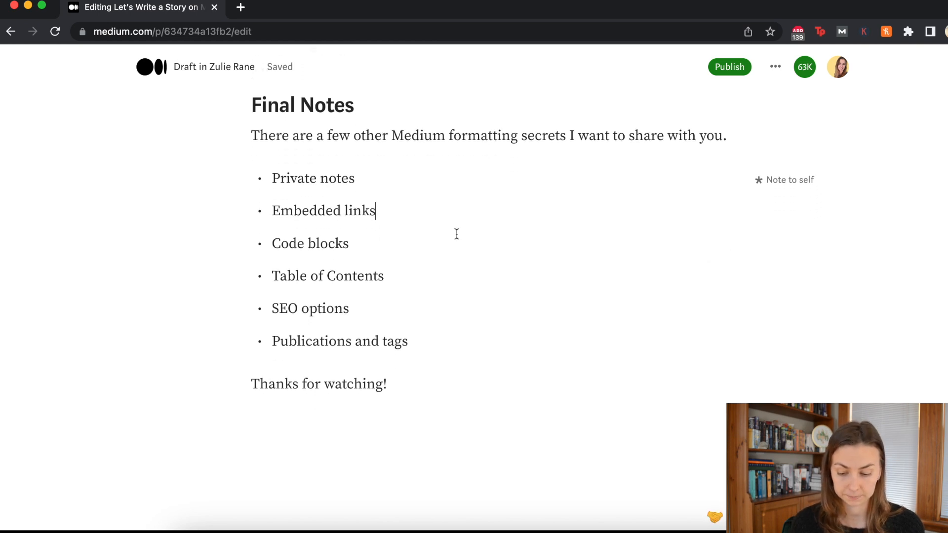
key("Return")
key("Return")
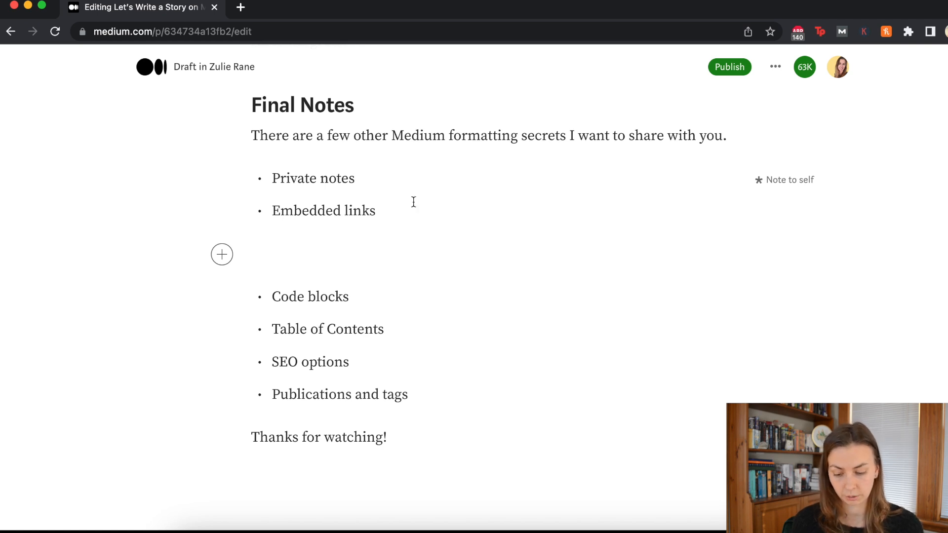
left_click(222, 257)
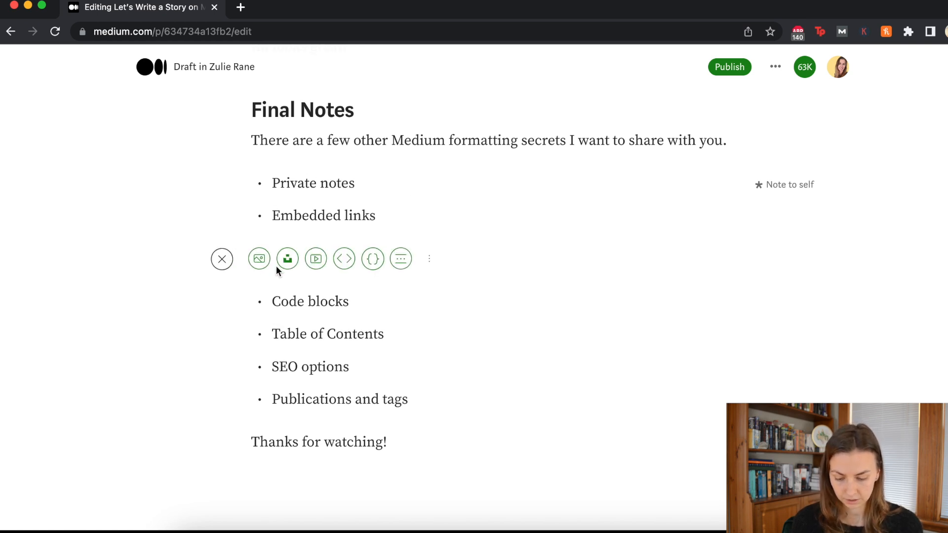
left_click(342, 260)
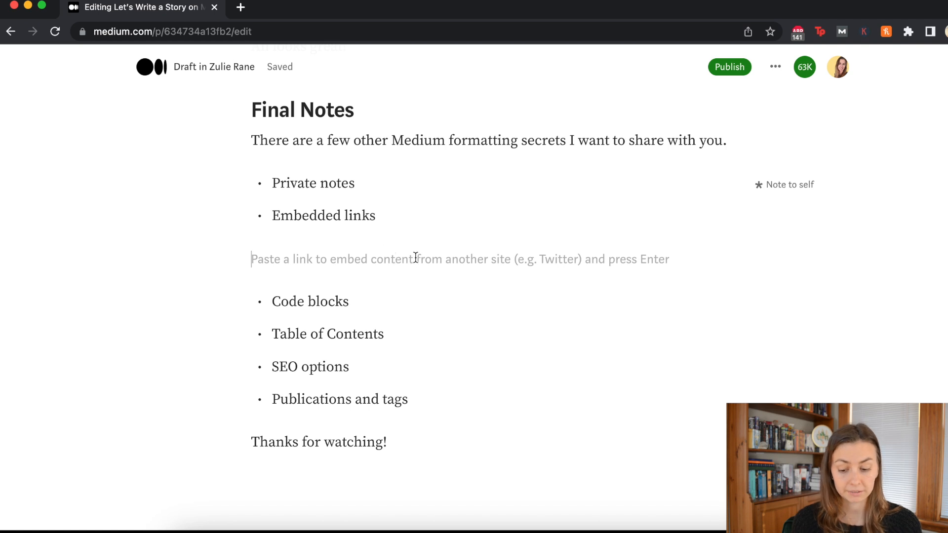
key("BackSpace")
key("Return")
key("Return")
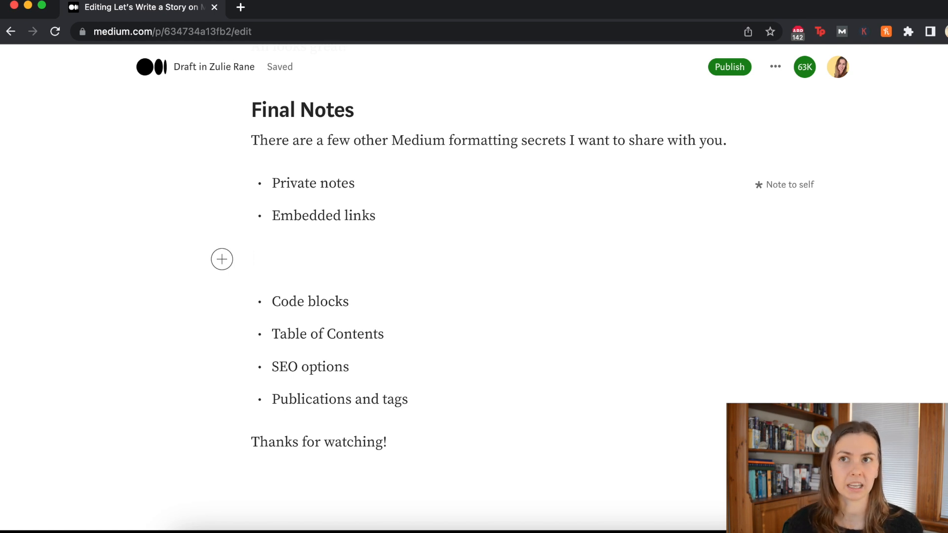
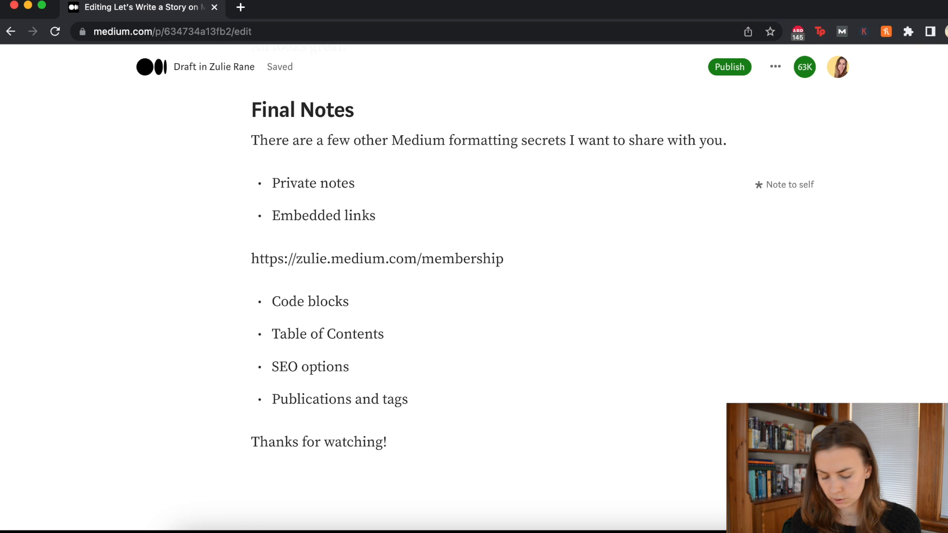
key("Return")
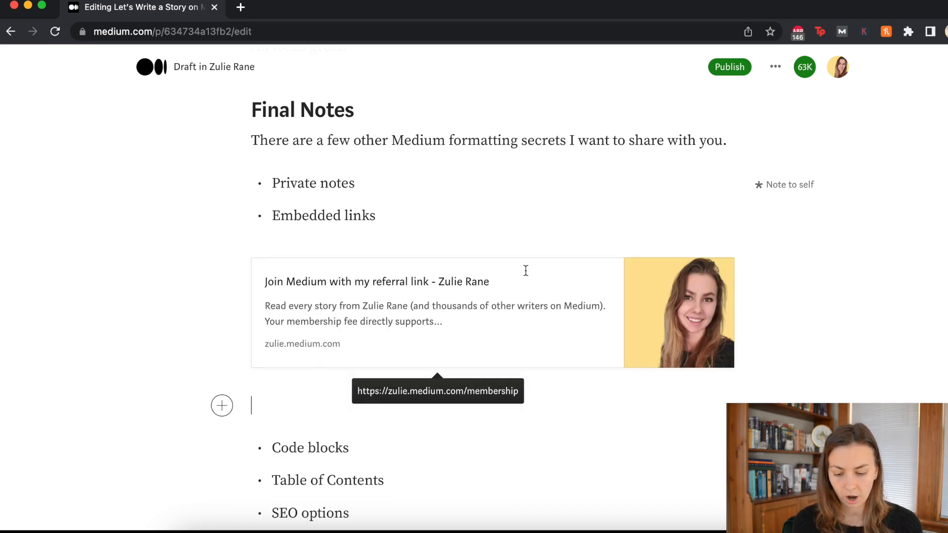
Step: Change the link card's description to 'Edit this text!' and add '!!!!' to its title
left_click_drag(460, 329, 265, 303)
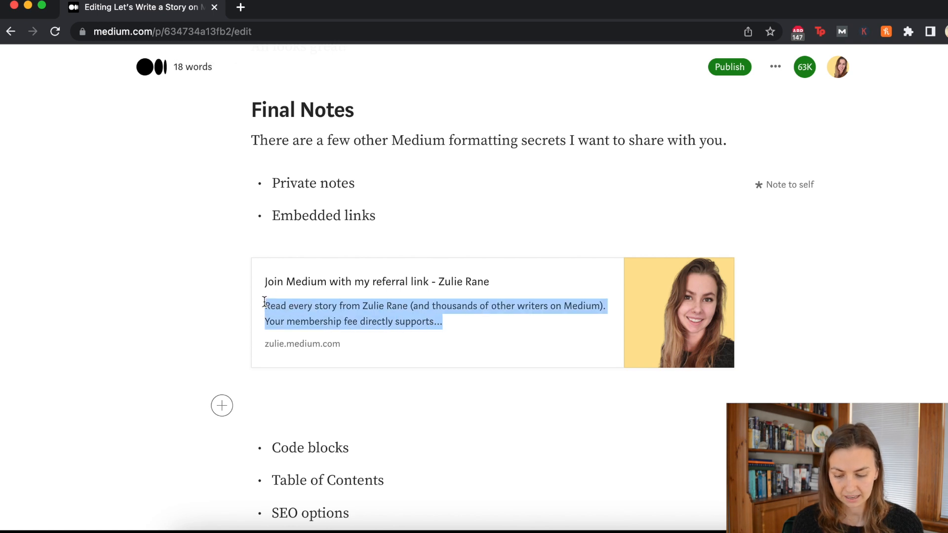
key("BackSpace")
type("Edit this test")
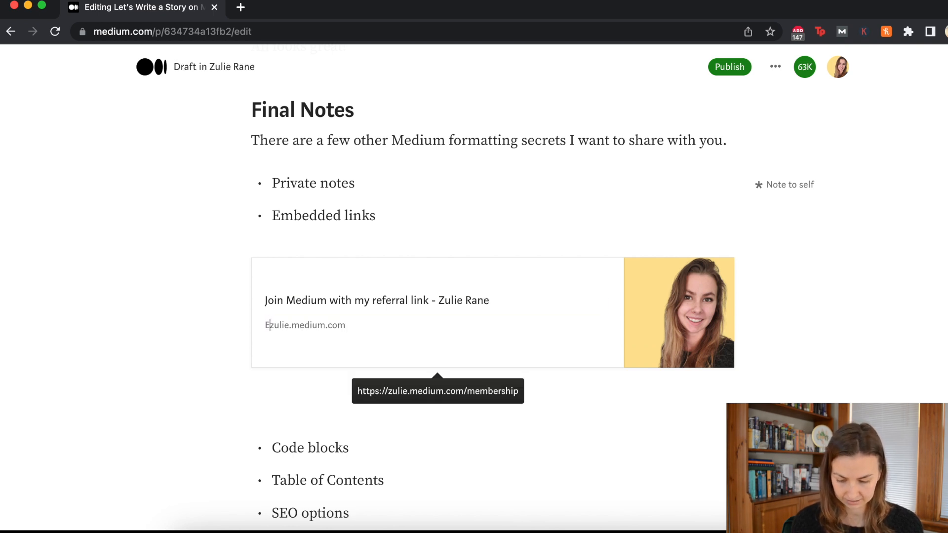
key("BackSpace")
key("BackSpace")
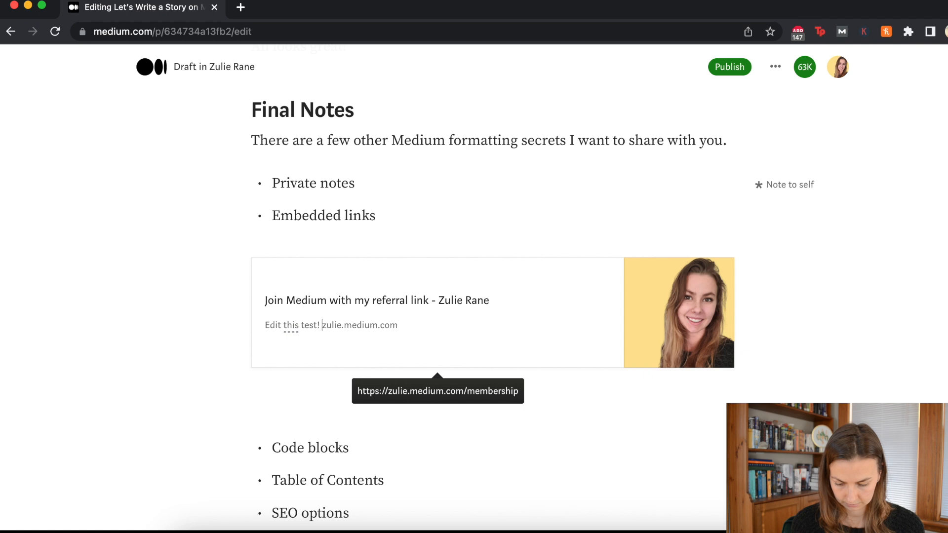
type("xt")
type("!")
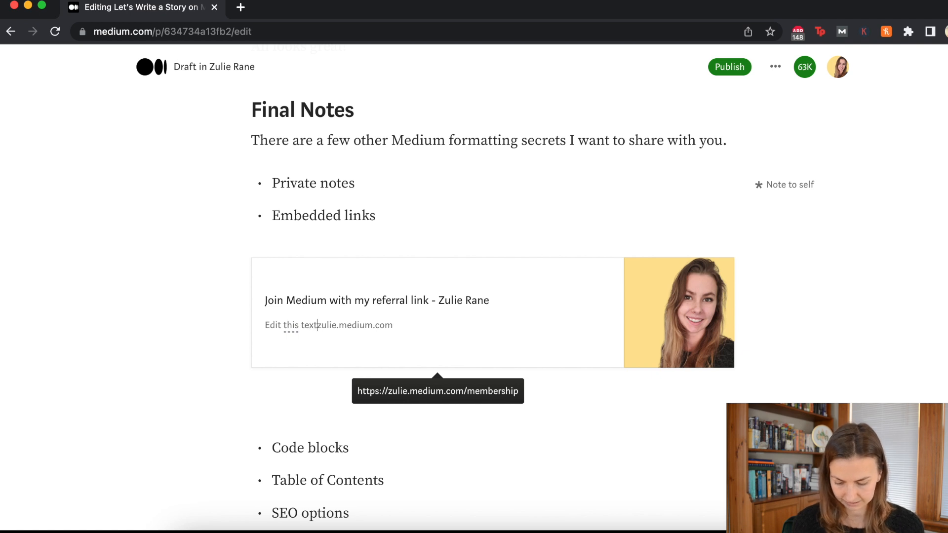
left_click(405, 300)
left_click(429, 300)
type("!!!!")
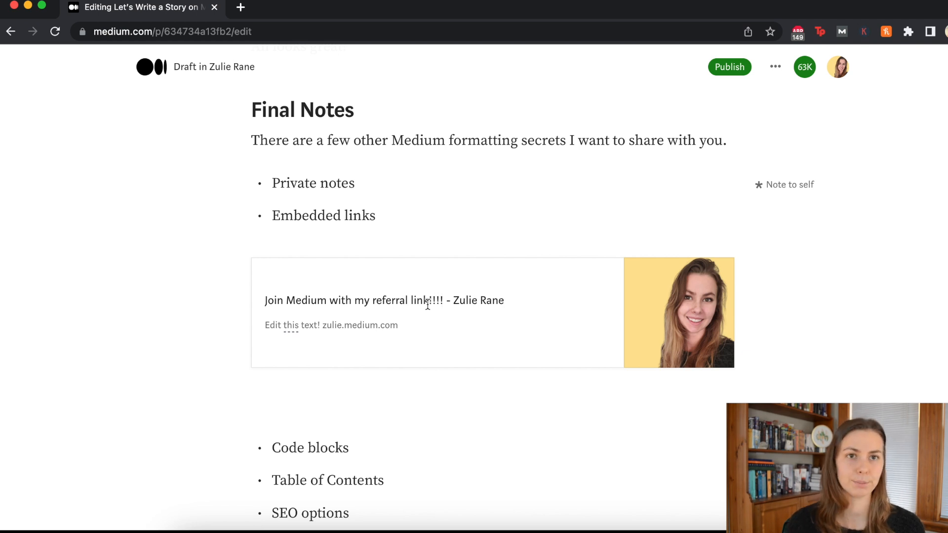
Step: Delete the empty paragraph below the link card
scroll(439, 350, "down", 1)
left_click(306, 352)
scroll(306, 352, "down", 3)
key("BackSpace")
scroll(492, 269, "up", 1)
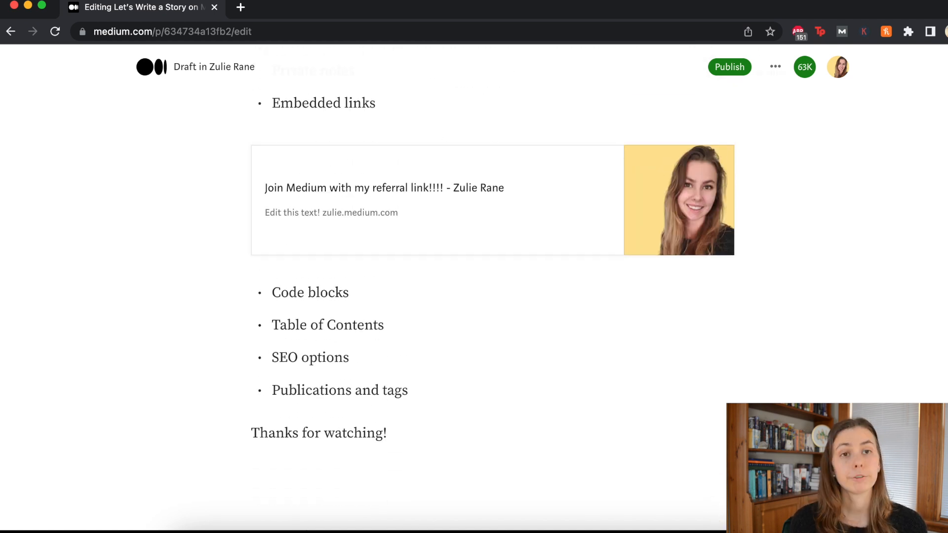
Step: Insert a code block below 'Code blocks' and type the sample lines 'hello' and 'for'
key("Return")
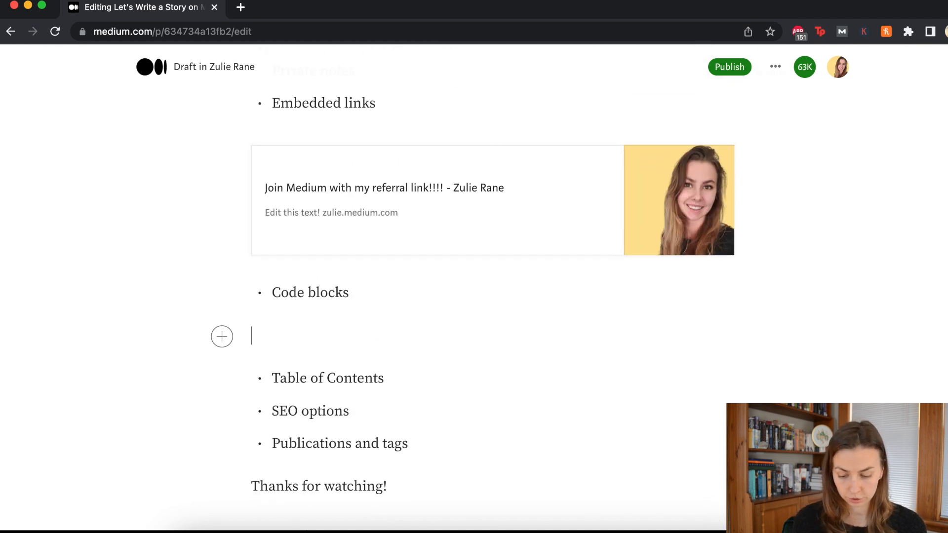
left_click(222, 336)
left_click(344, 343)
key("BackSpace")
key("Return")
left_click(221, 336)
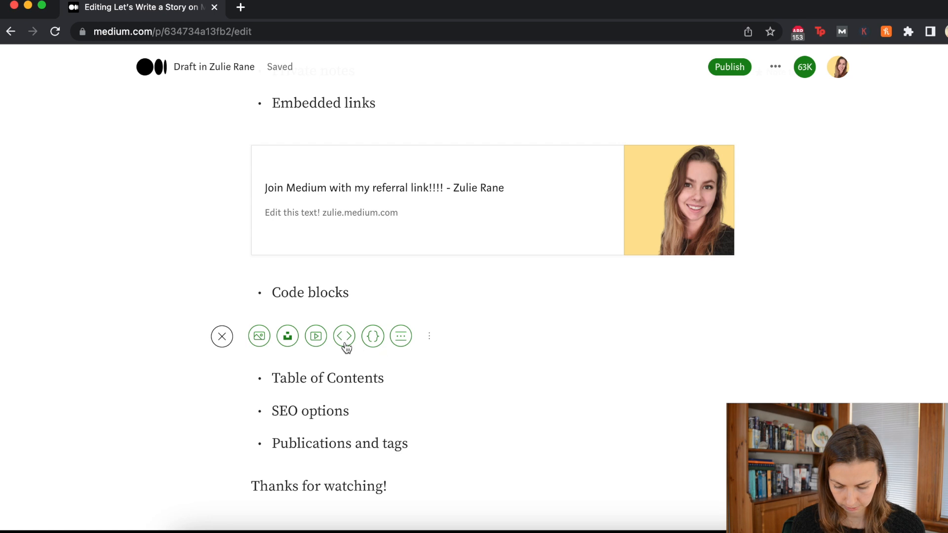
left_click(370, 337)
type("hello")
key("Return")
type("for(")
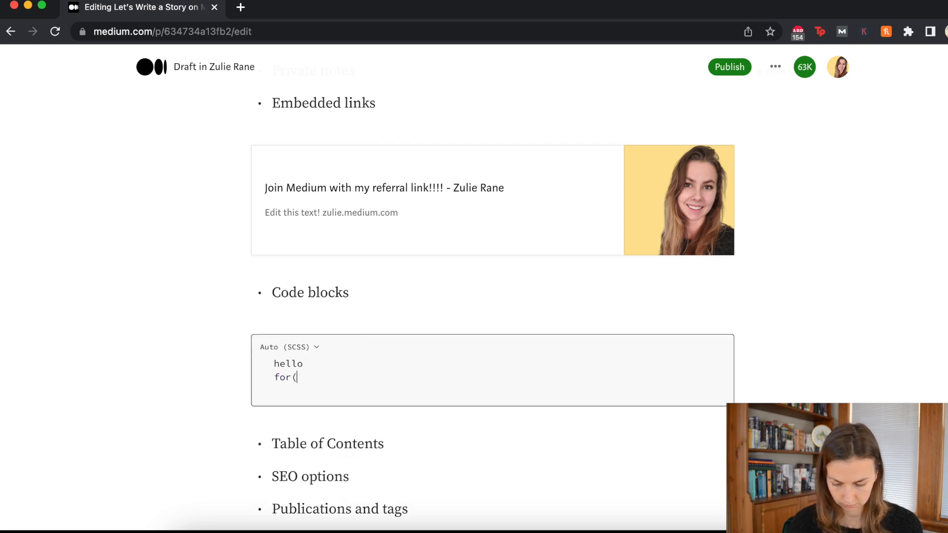
key("BackSpace")
key("BackSpace")
key("BackSpace")
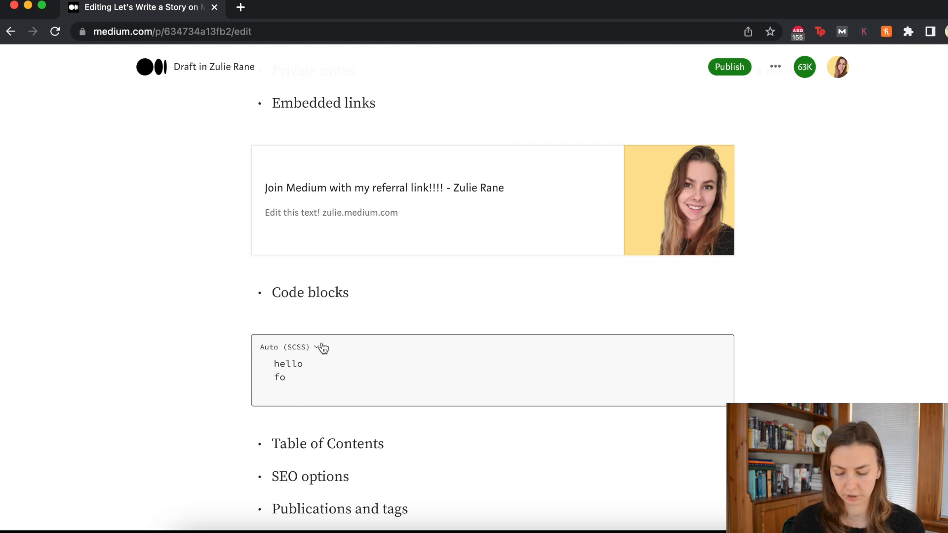
Step: Delete the trial code block and add a new empty bullet after 'Table of Contents'
scroll(299, 309, "down", 8)
scroll(286, 256, "down", 4)
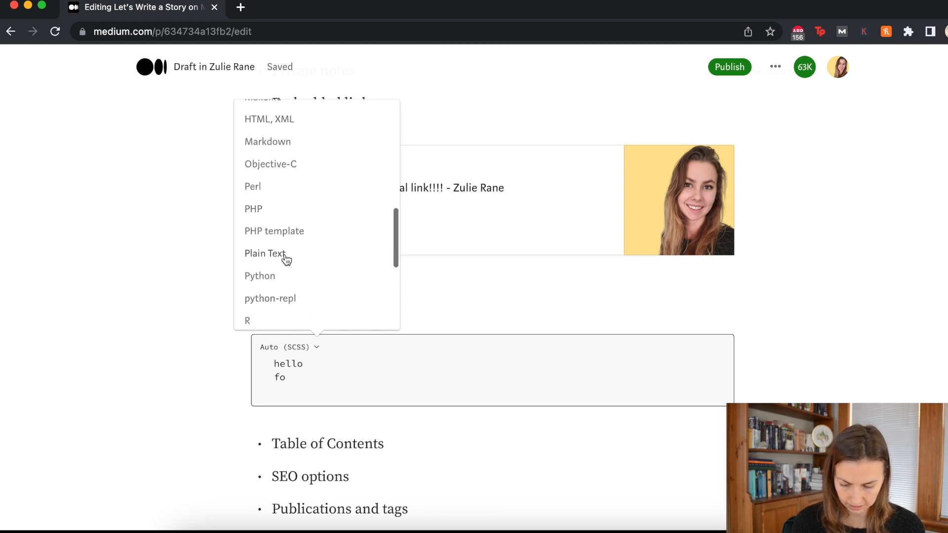
left_click(288, 417)
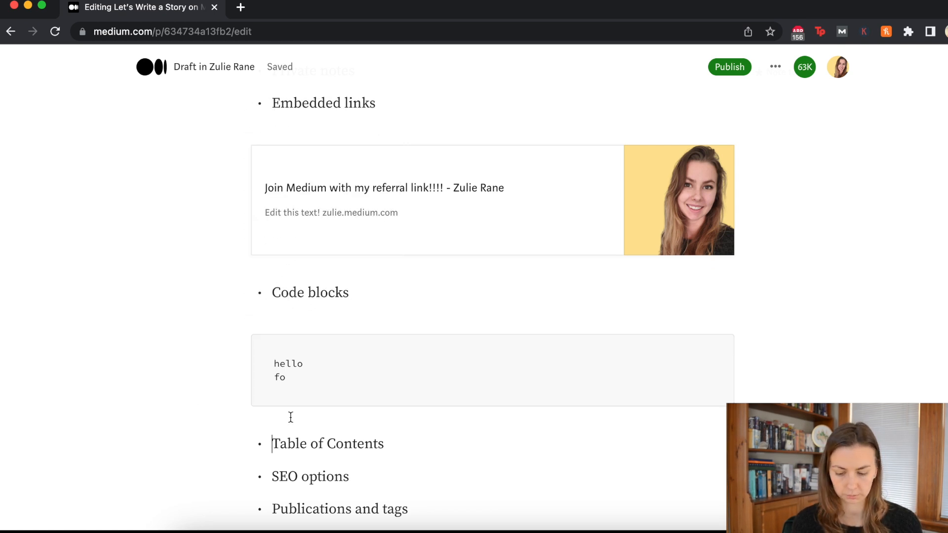
left_click_drag(298, 385, 268, 355)
key("BackSpace")
key("BackSpace")
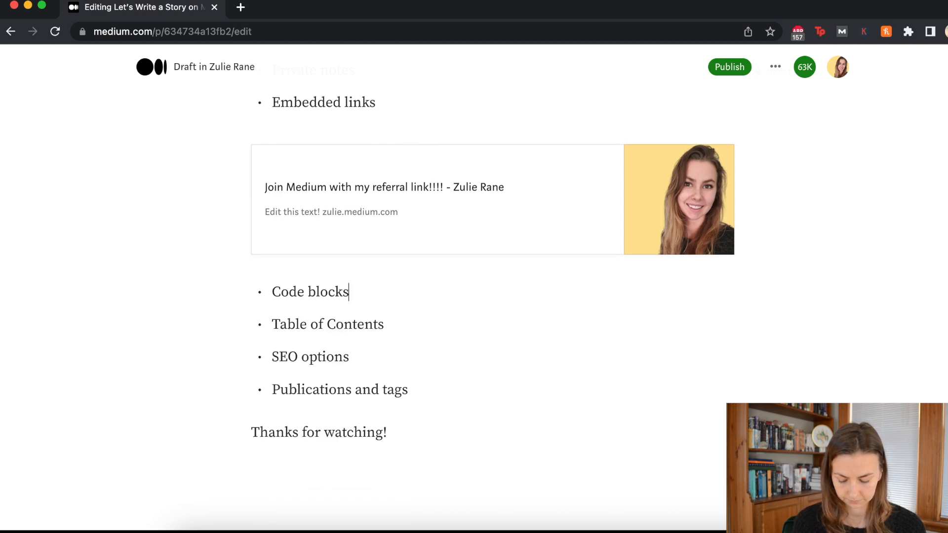
left_click(410, 325)
key("Return")
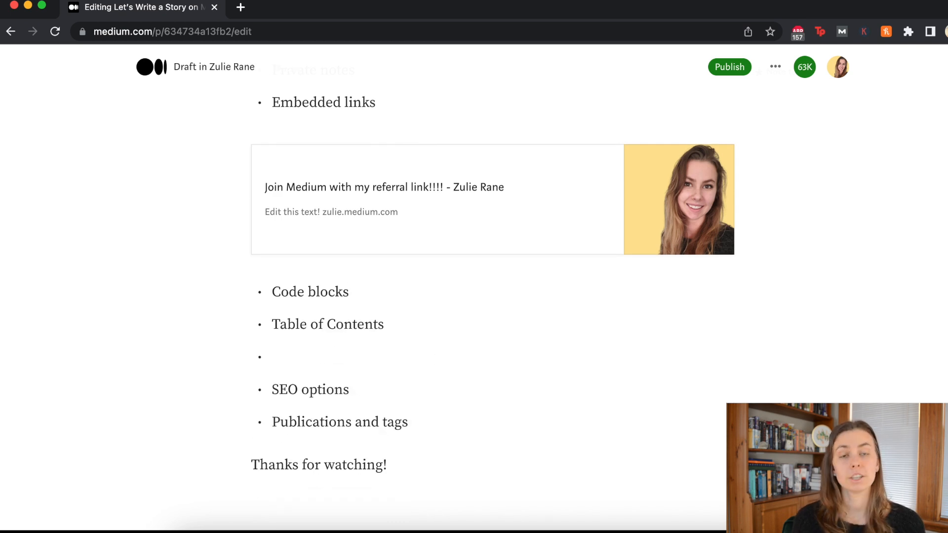
Step: Remove the empty bullet line left after 'Table of Contents' in the list
key("Return")
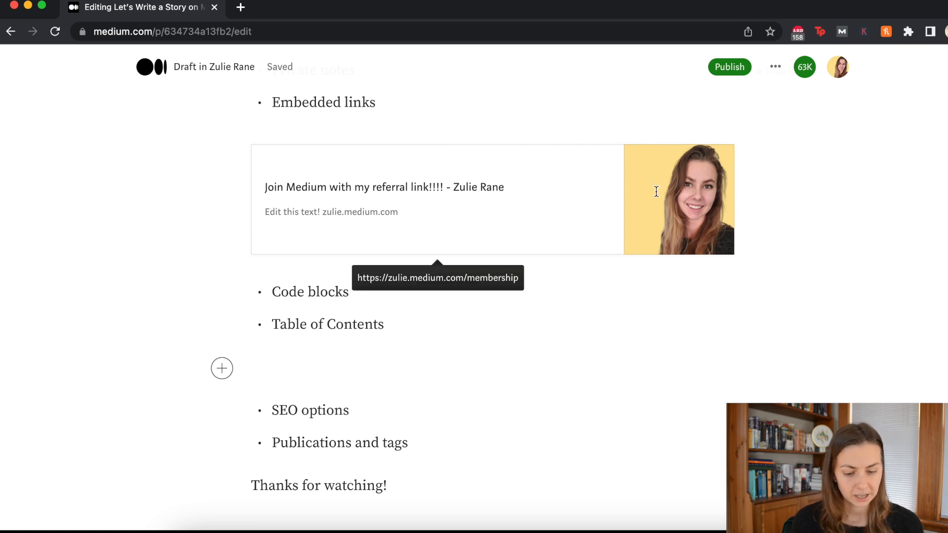
left_click(908, 31)
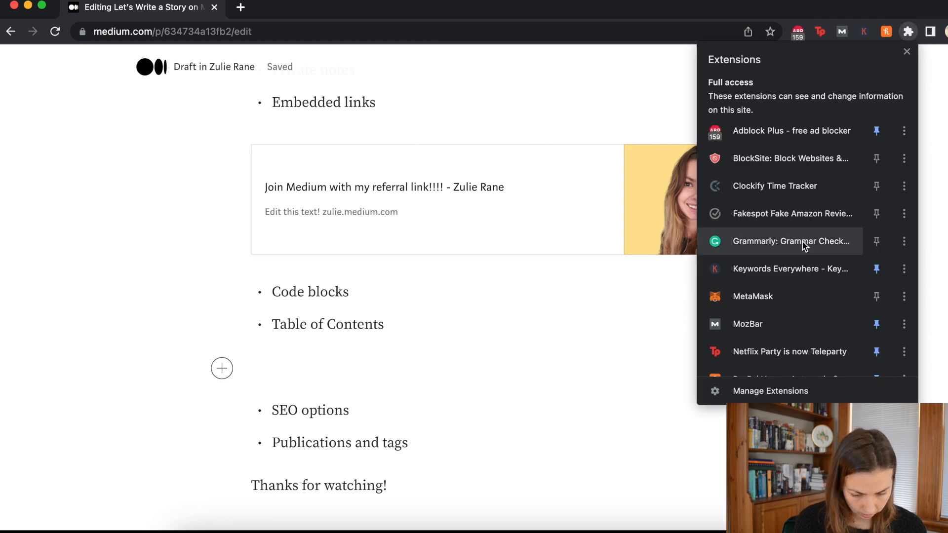
scroll(804, 246, "down", 3)
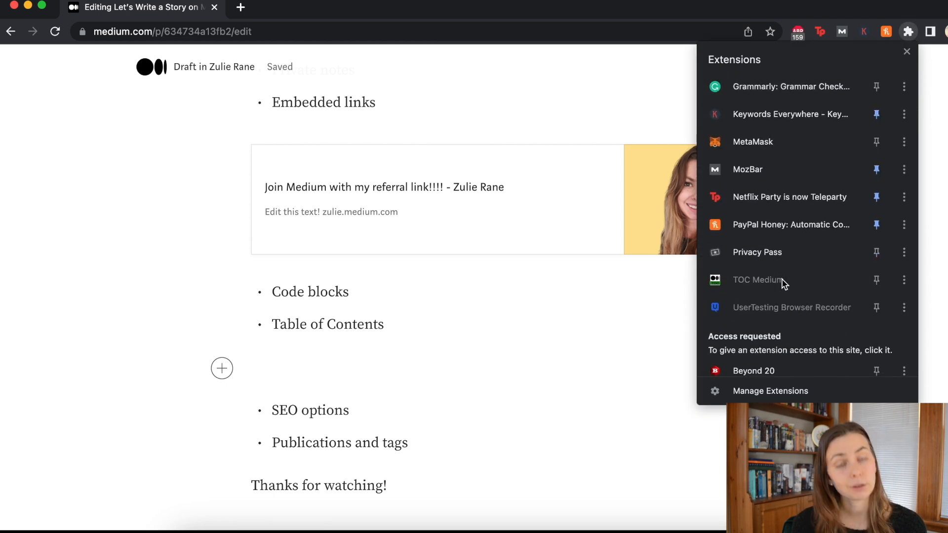
left_click(440, 362)
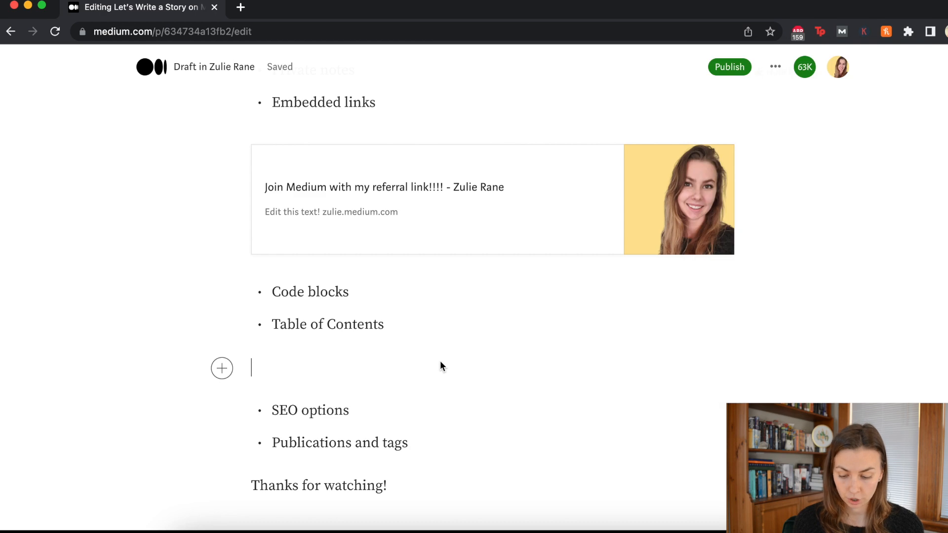
key("BackSpace")
scroll(492, 310, "up", 20)
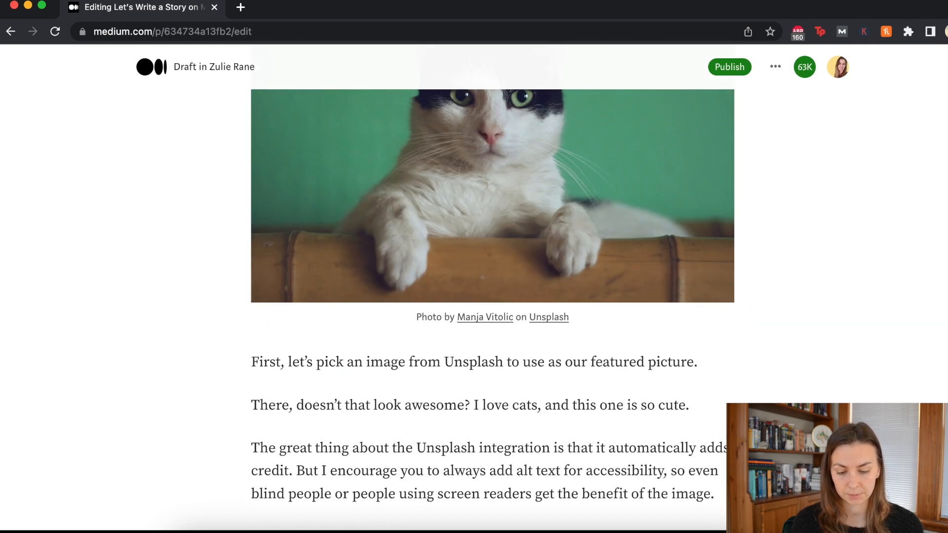
scroll(492, 310, "up", 1)
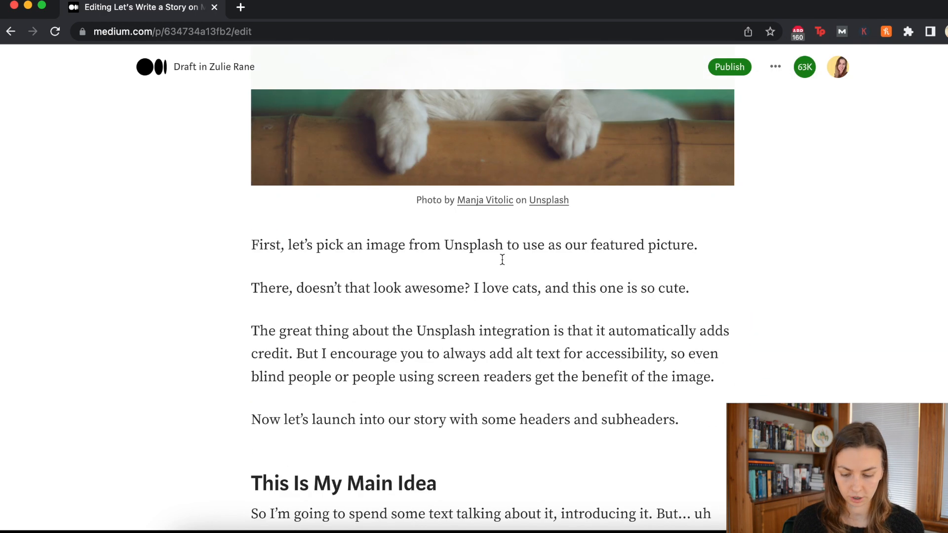
scroll(620, 294, "down", 2)
Step: Add a 'Table of Contents' heading below the introduction's headers and subheaders sentence
left_click(708, 346)
key("Return")
type("T")
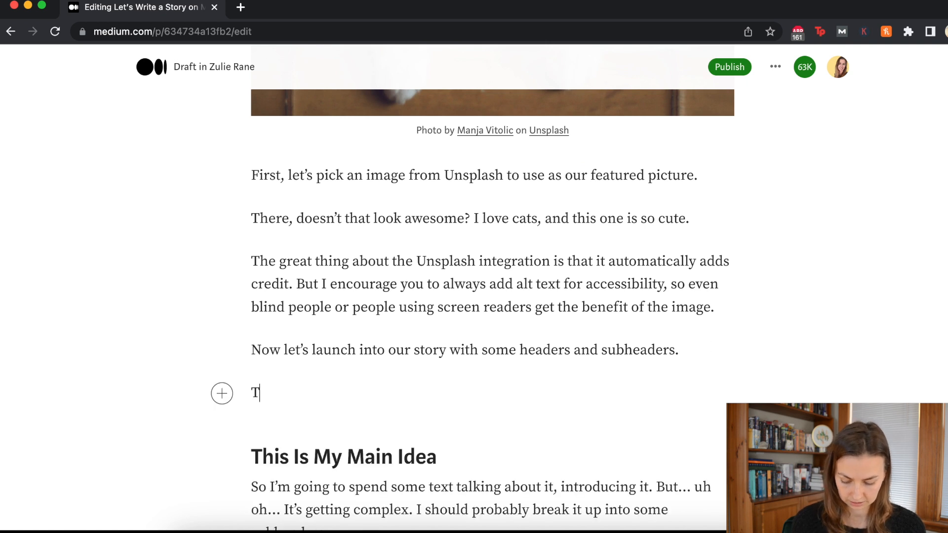
type("able of Contents")
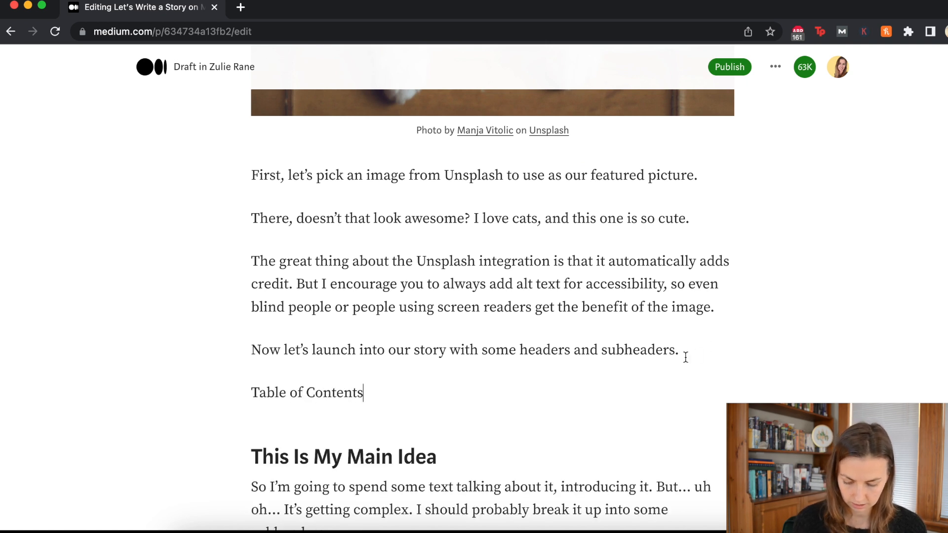
left_click_drag(390, 394, 246, 398)
left_click(291, 370)
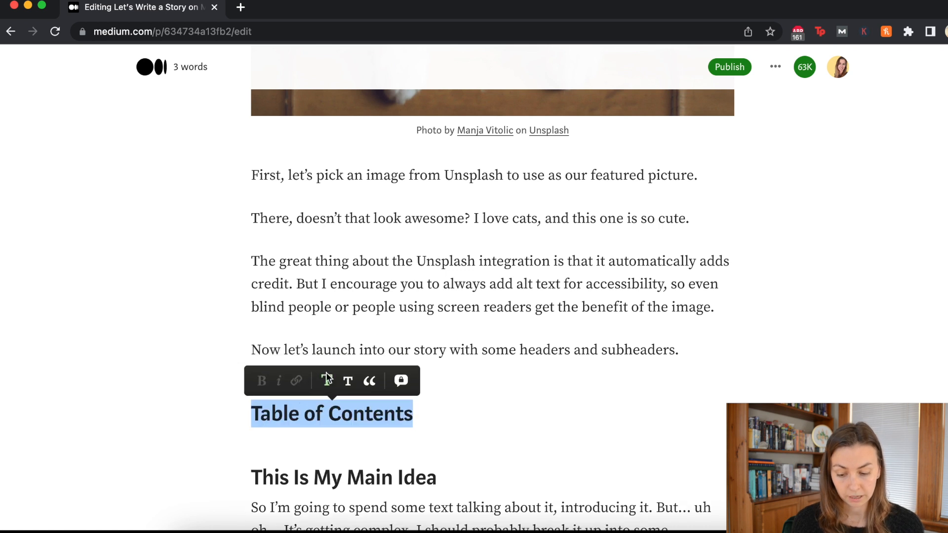
left_click(442, 414)
Step: Insert a linked table of contents list under the heading and delete the leftover blank line
key("Return")
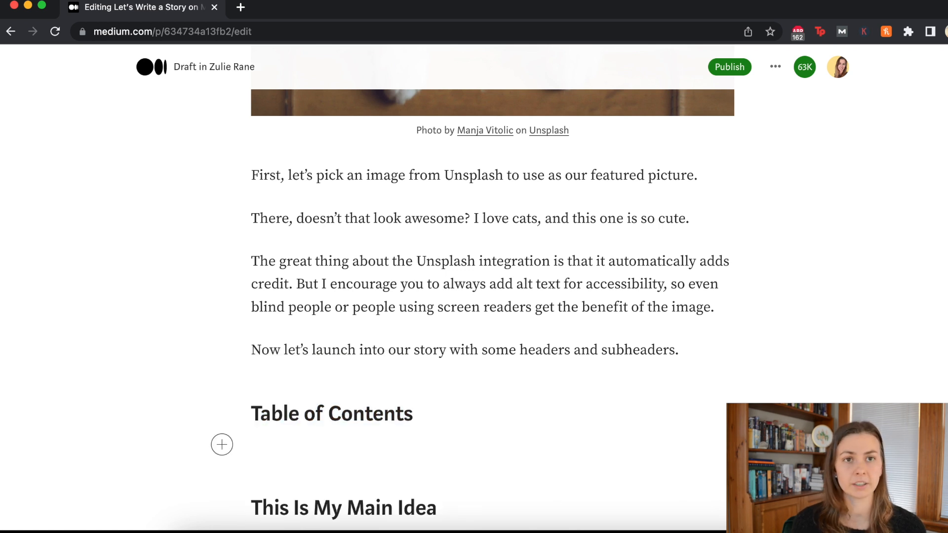
scroll(311, 432, "down", 2)
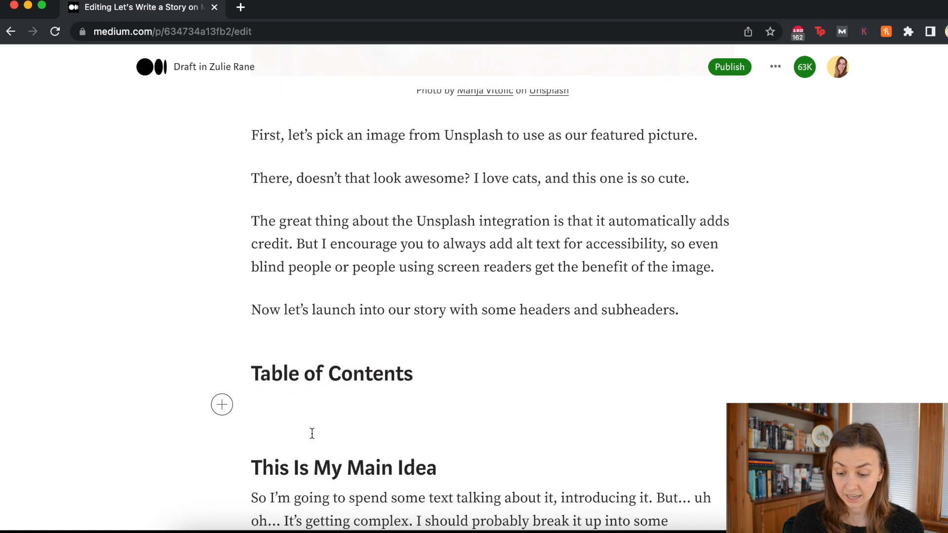
left_click(222, 404)
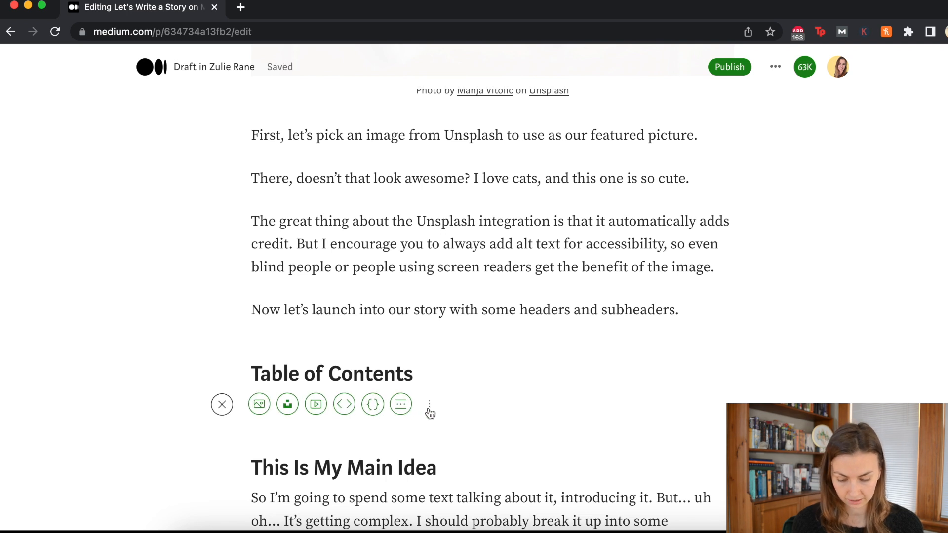
left_click(428, 407)
scroll(424, 406, "down", 5)
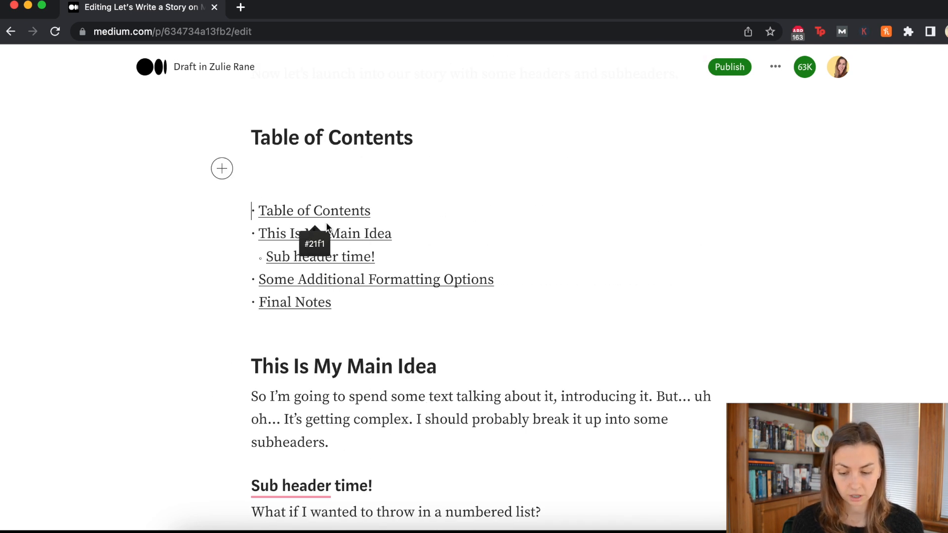
left_click(306, 157)
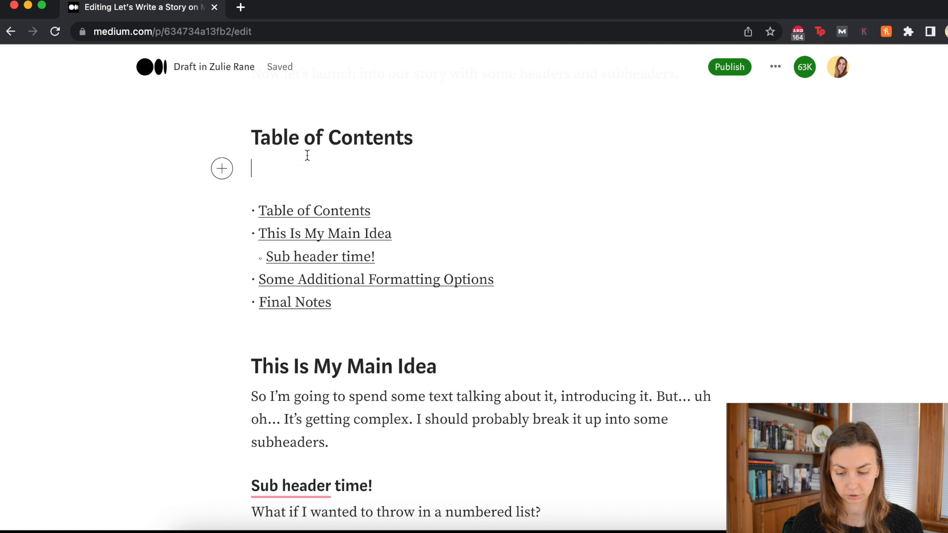
key("BackSpace")
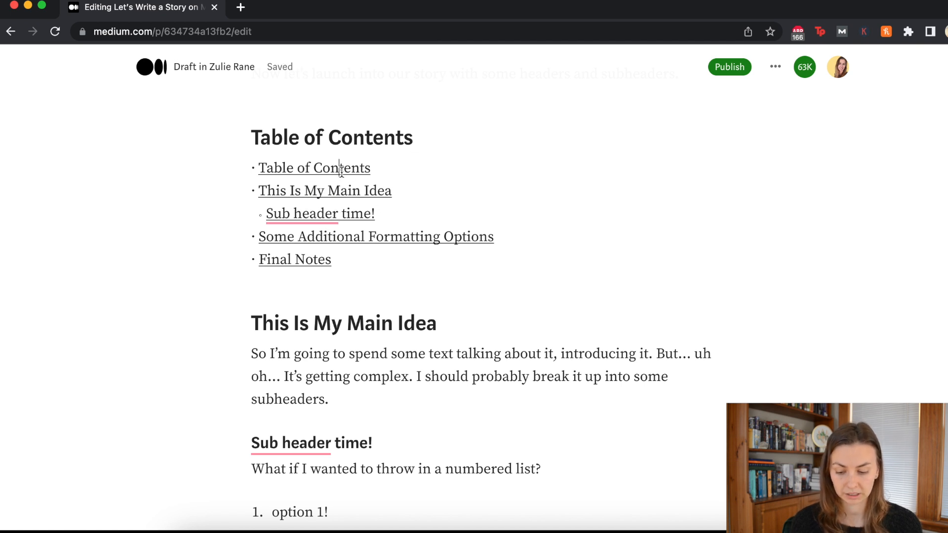
left_click(355, 212)
scroll(298, 263, "down", 10)
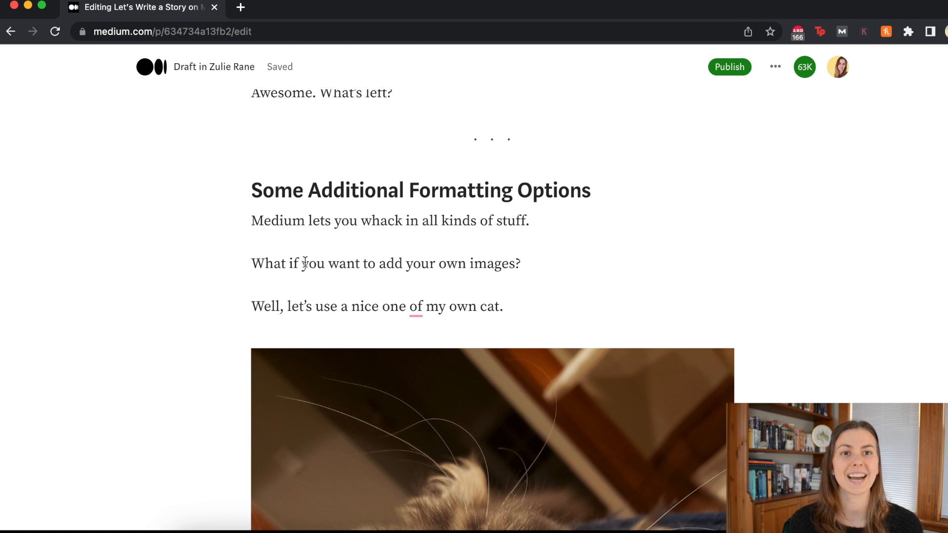
scroll(305, 263, "down", 15)
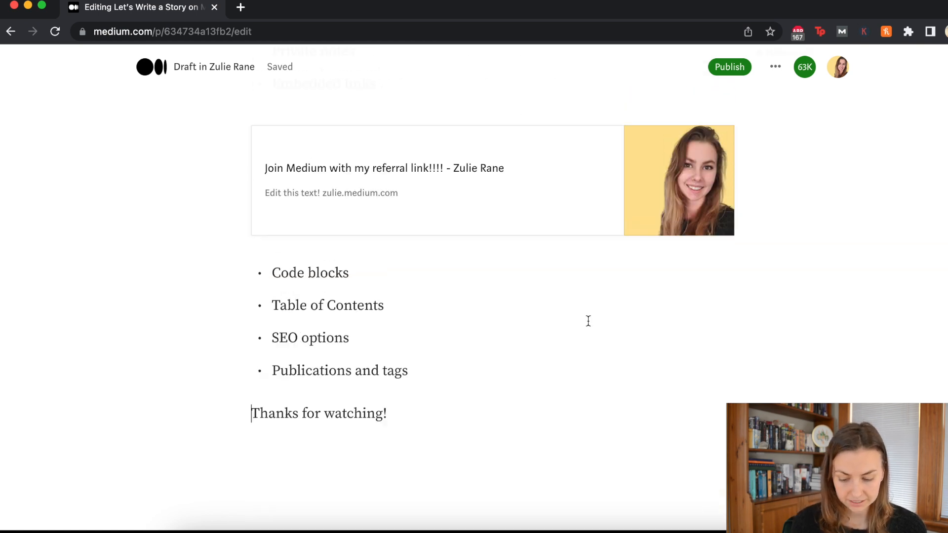
Step: In story settings, enter and save the SEO title 'funny story about cats'
left_click(777, 68)
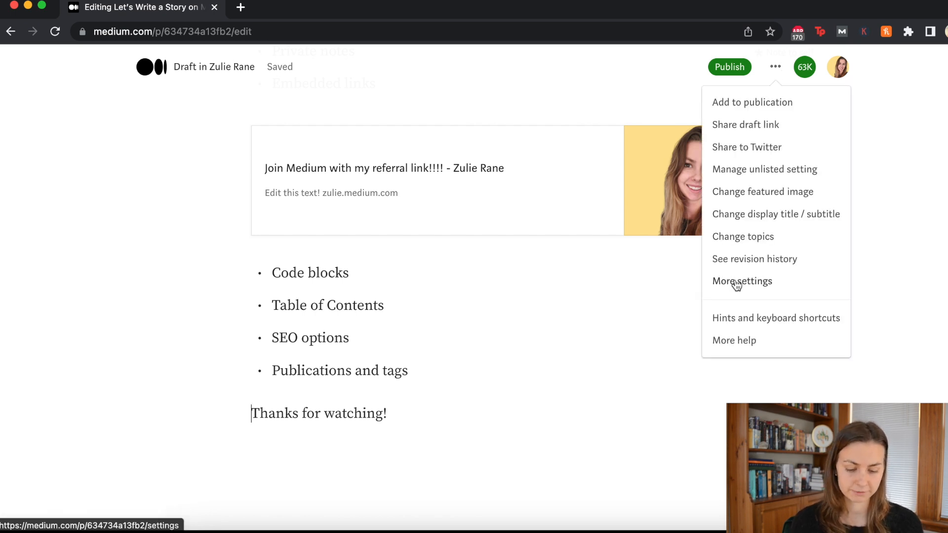
left_click(737, 284)
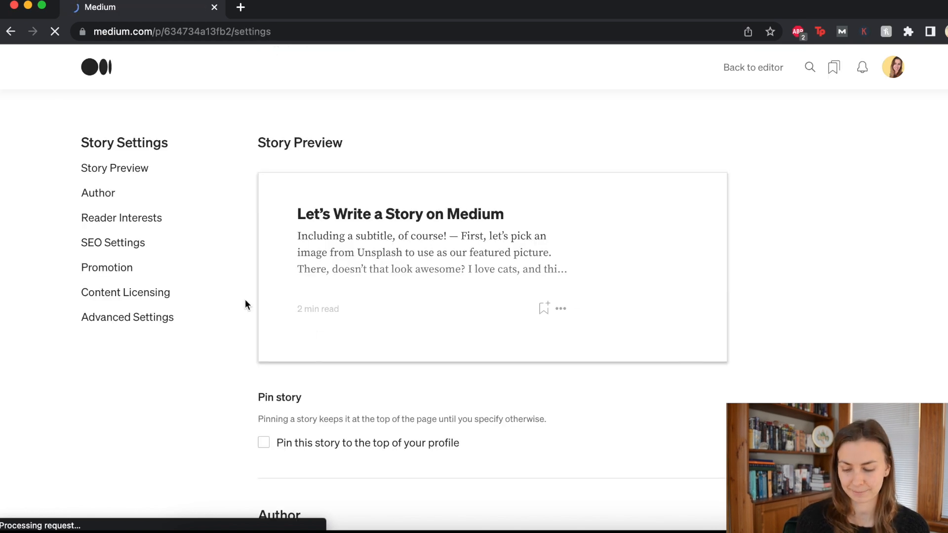
left_click(127, 243)
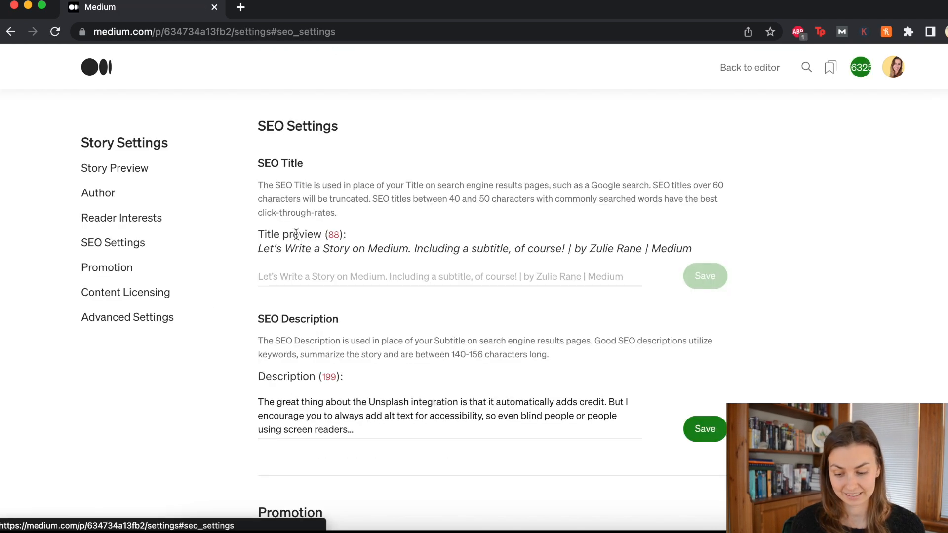
left_click(333, 280)
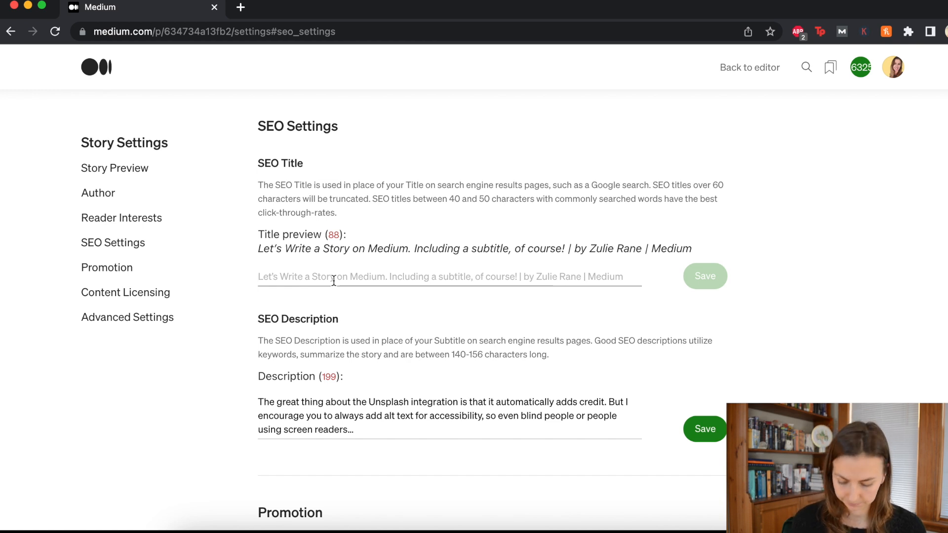
type("fun")
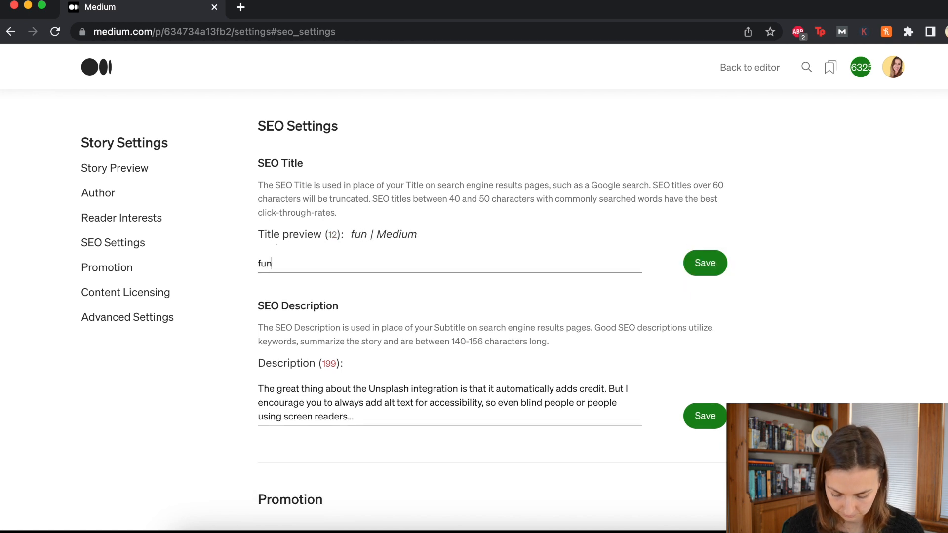
type("ny story about cats")
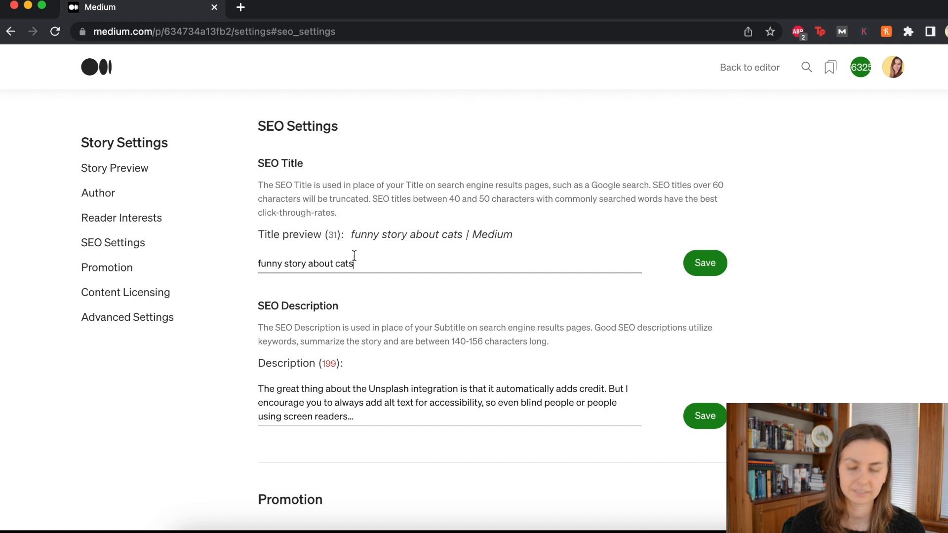
left_click(370, 265)
left_click_drag(369, 265, 222, 265)
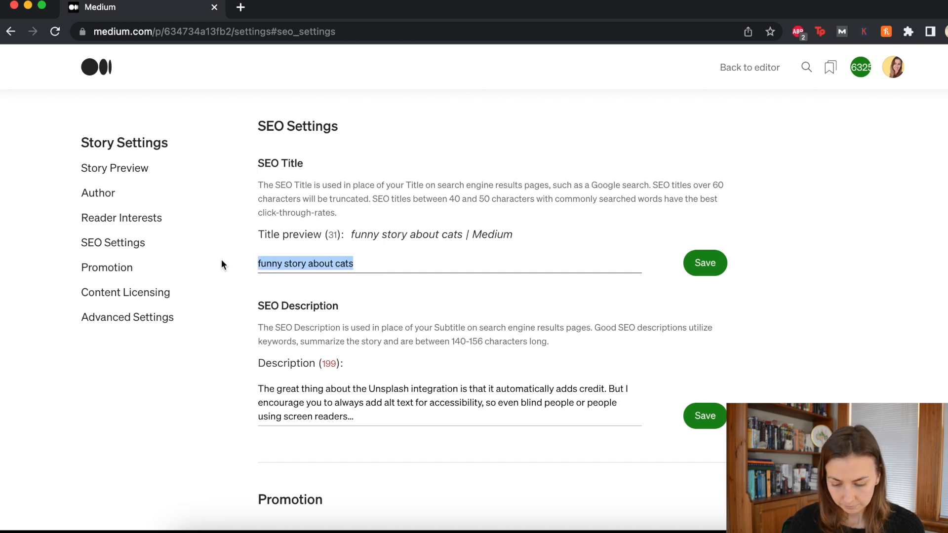
left_click(361, 264)
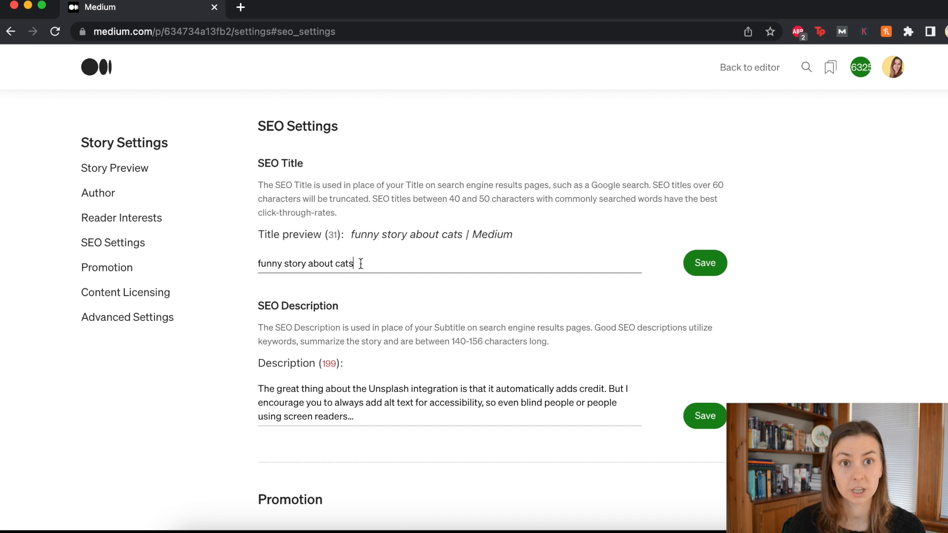
left_click(688, 268)
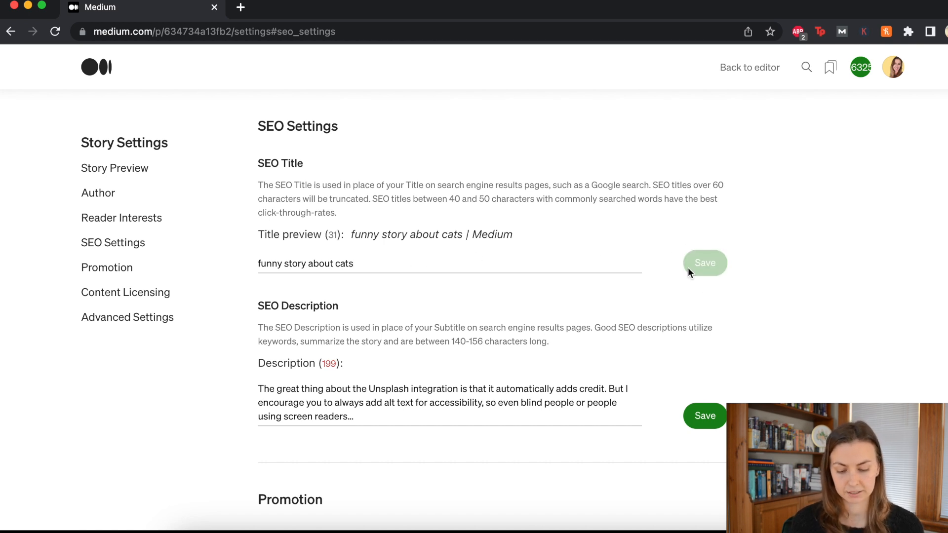
Step: Reselect the SEO title, then jump to the Story Preview section
left_click(425, 267)
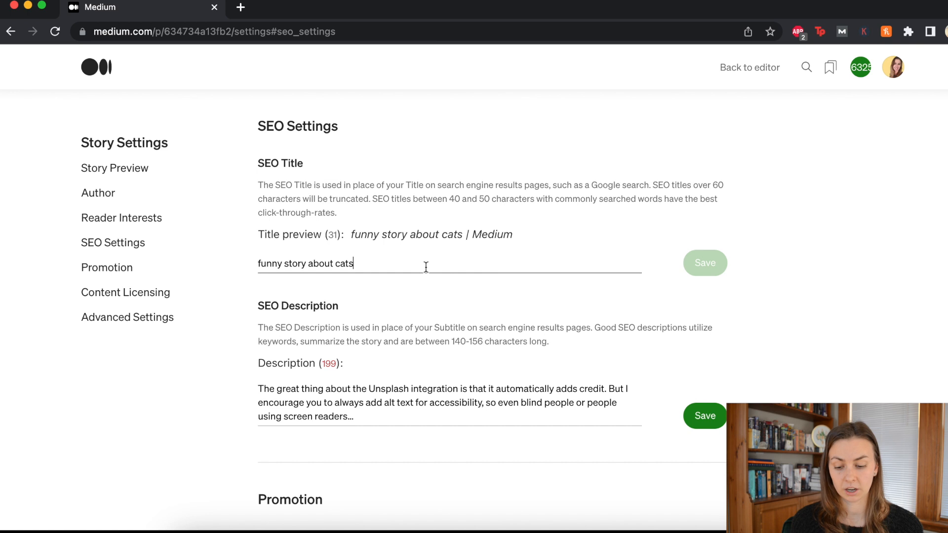
left_click_drag(425, 267, 186, 267)
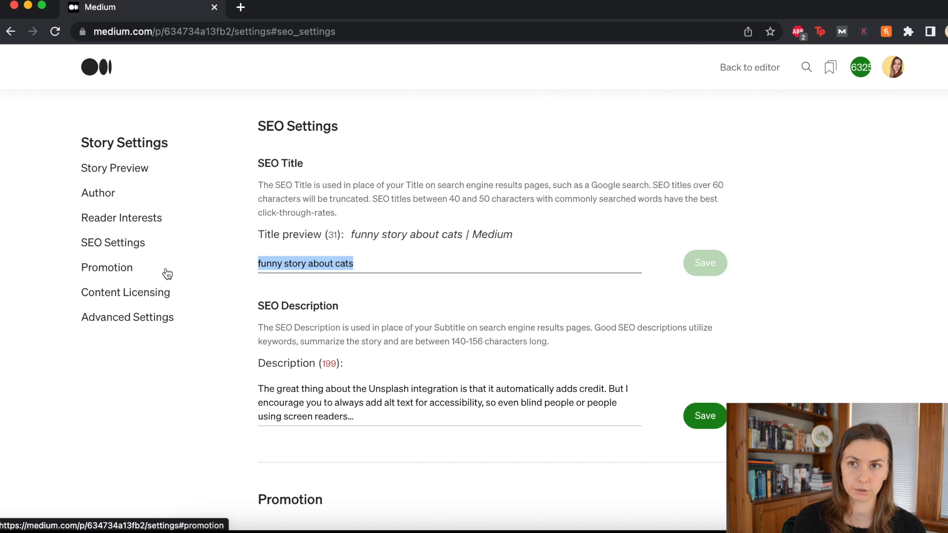
scroll(222, 296, "up", 15)
left_click(137, 173)
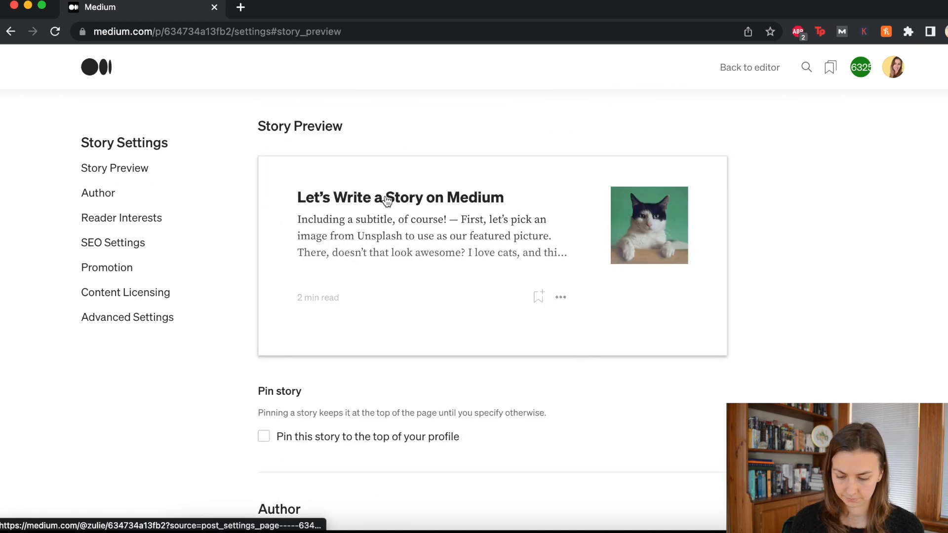
Step: Overwrite the old SEO description with 'this is my funny story about cats!', save it, and go back to the editor
left_click(121, 244)
scroll(350, 283, "down", 5)
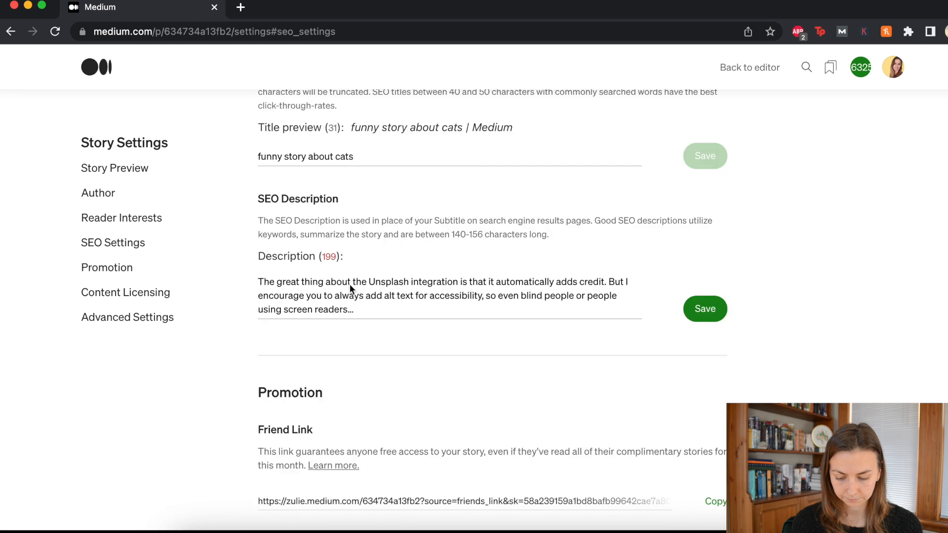
left_click(372, 271)
left_click_drag(372, 271, 394, 290)
left_click(307, 257)
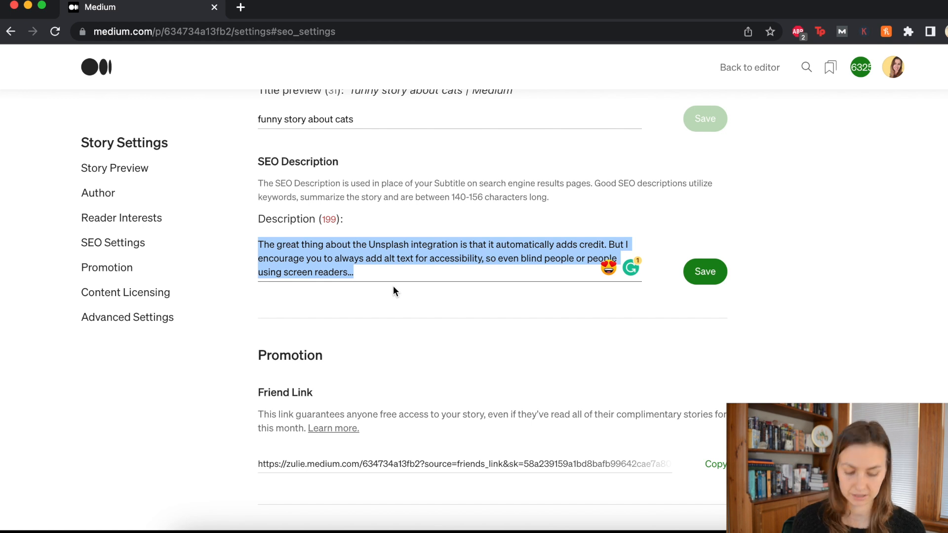
key("BackSpace")
type("this is my funny story about cats!")
left_click(689, 248)
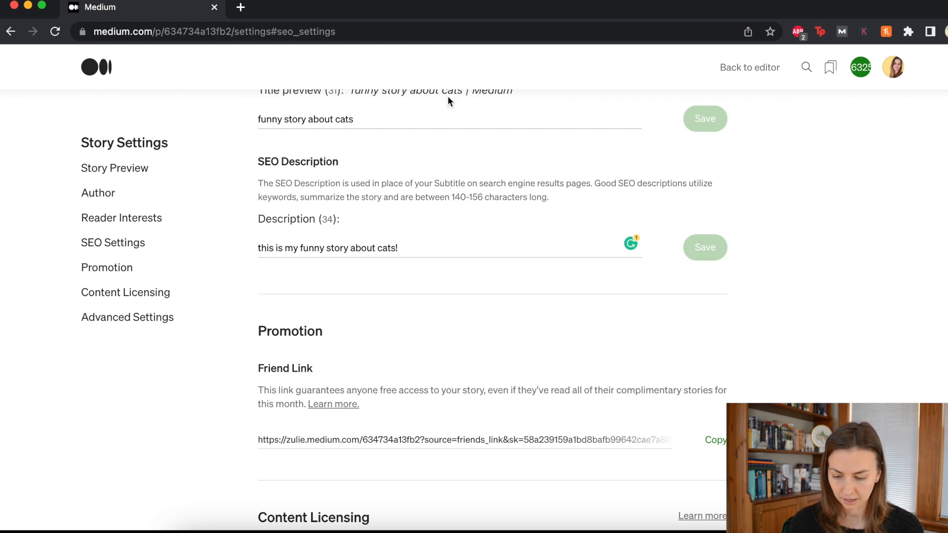
left_click(745, 67)
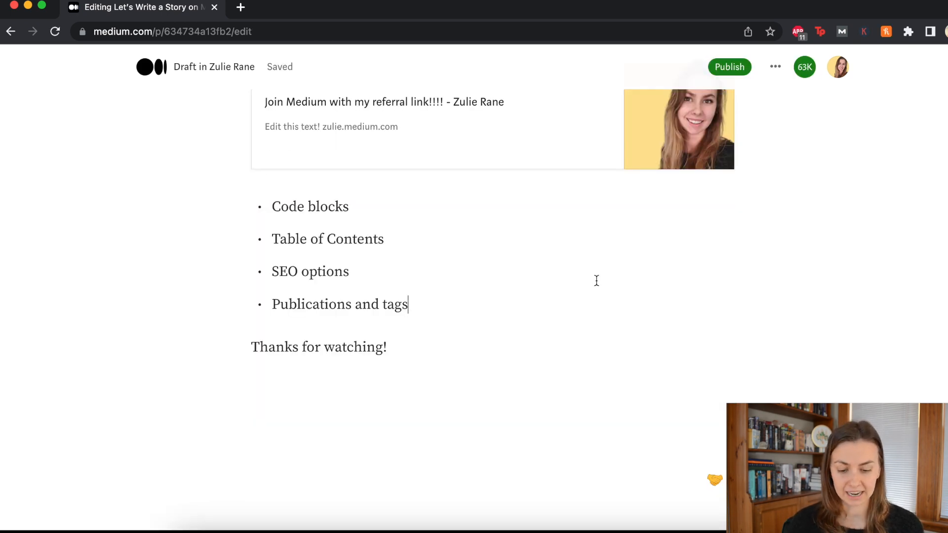
Step: Use the draft's Add to publication option to choose The Writing Cooperative and confirm it
scroll(595, 279, "up", 15)
scroll(596, 279, "up", 10)
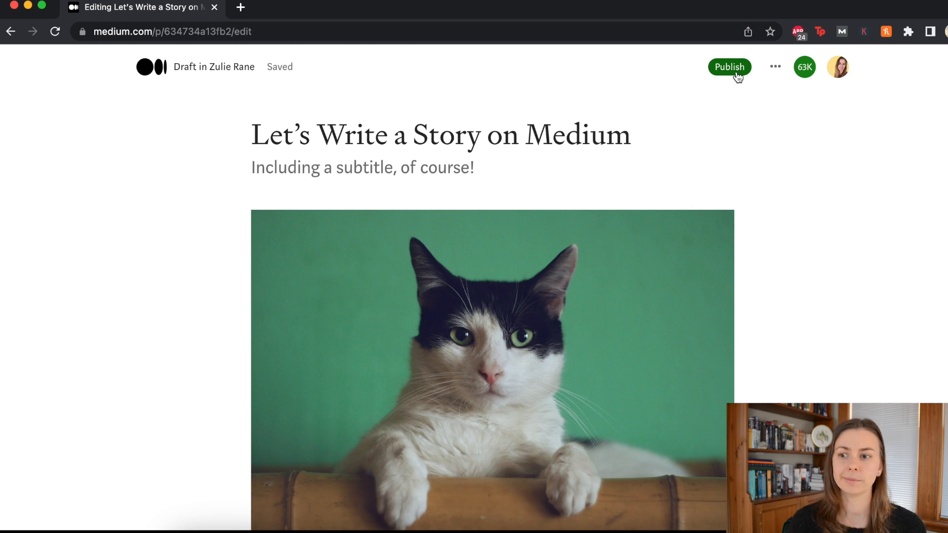
left_click(775, 66)
left_click(761, 103)
scroll(774, 224, "down", 3)
scroll(781, 227, "down", 1)
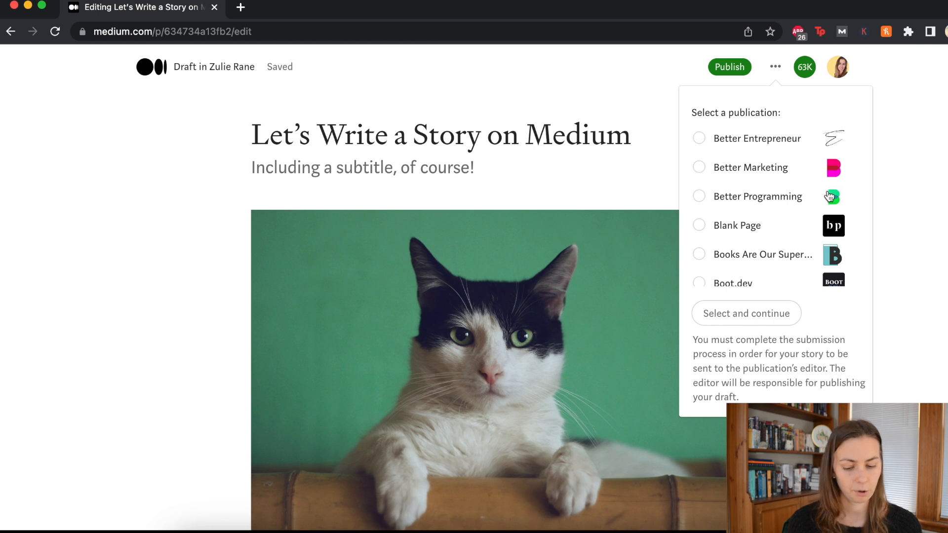
scroll(817, 227, "down", 2)
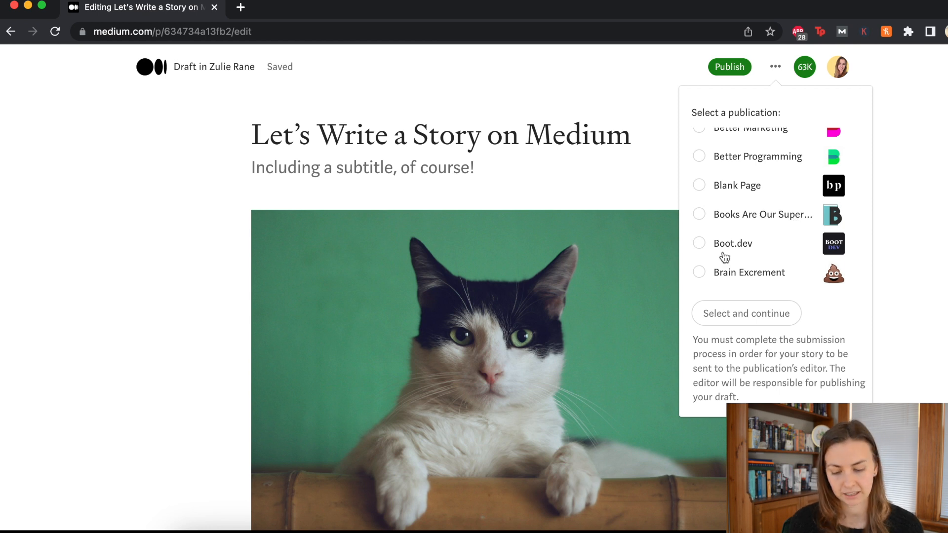
scroll(735, 238, "down", 15)
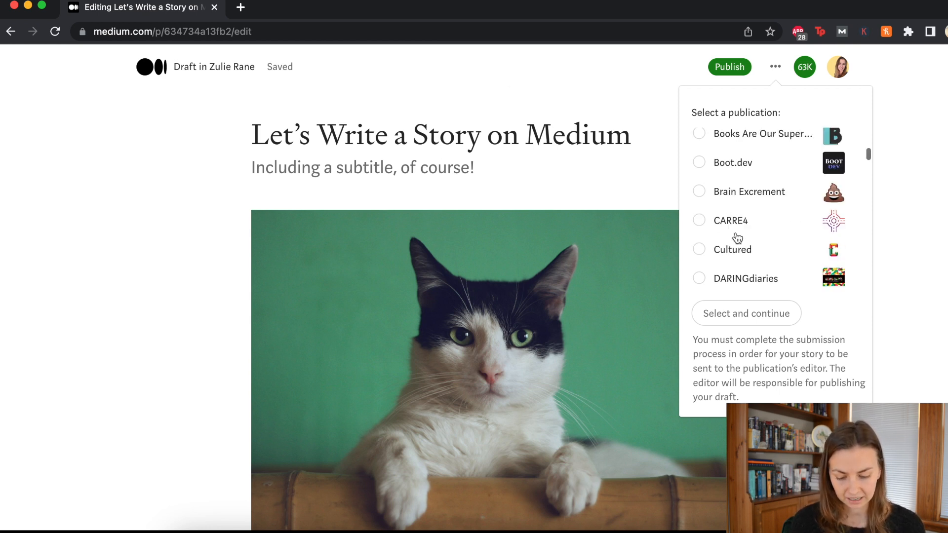
scroll(737, 241, "up", 3)
scroll(737, 240, "up", 3)
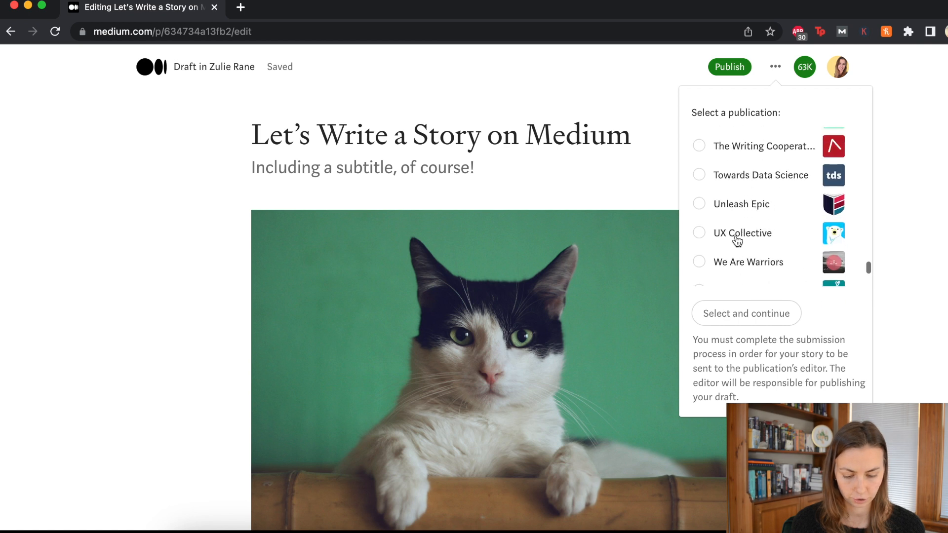
scroll(728, 222, "up", 1)
left_click(700, 170)
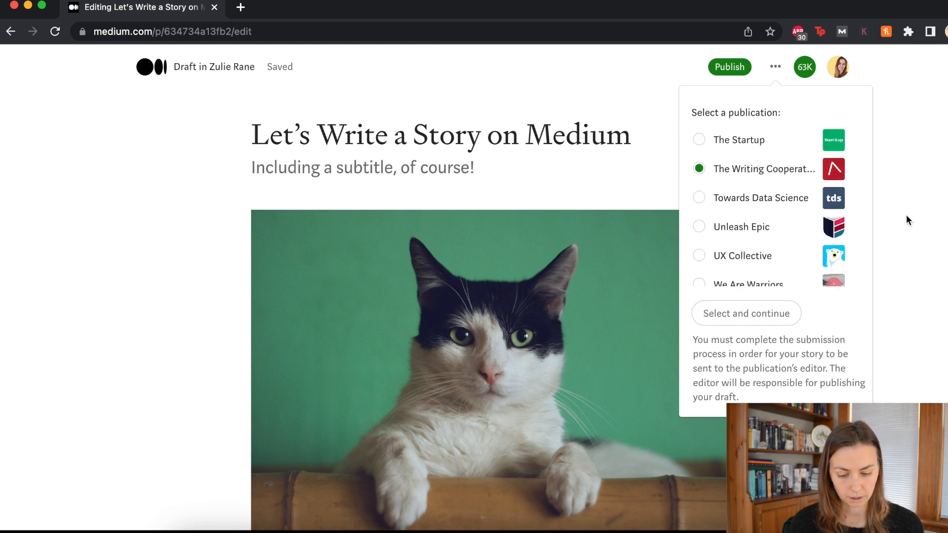
left_click(750, 324)
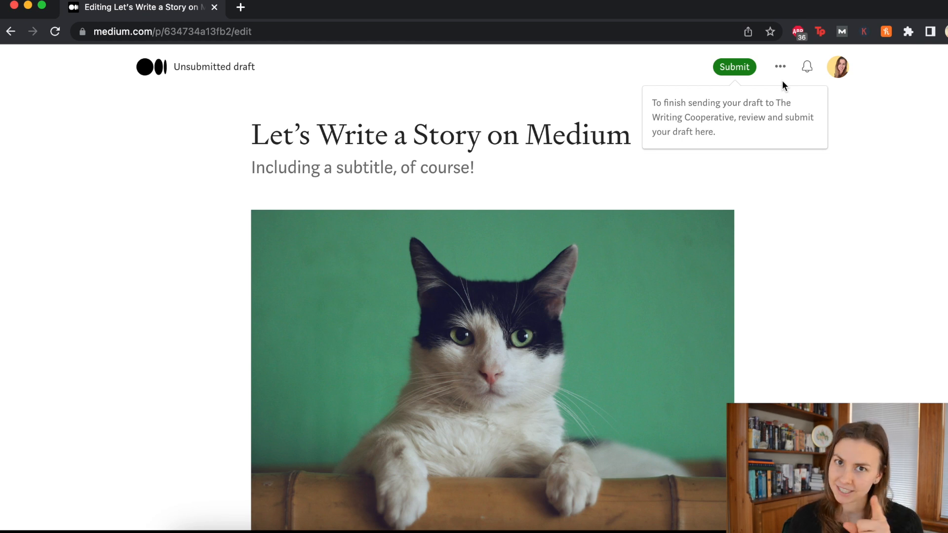
Step: Open the Submitting to: The Writing Cooperative page from the editor header's Submit button
left_click(780, 67)
left_click(904, 76)
left_click(738, 65)
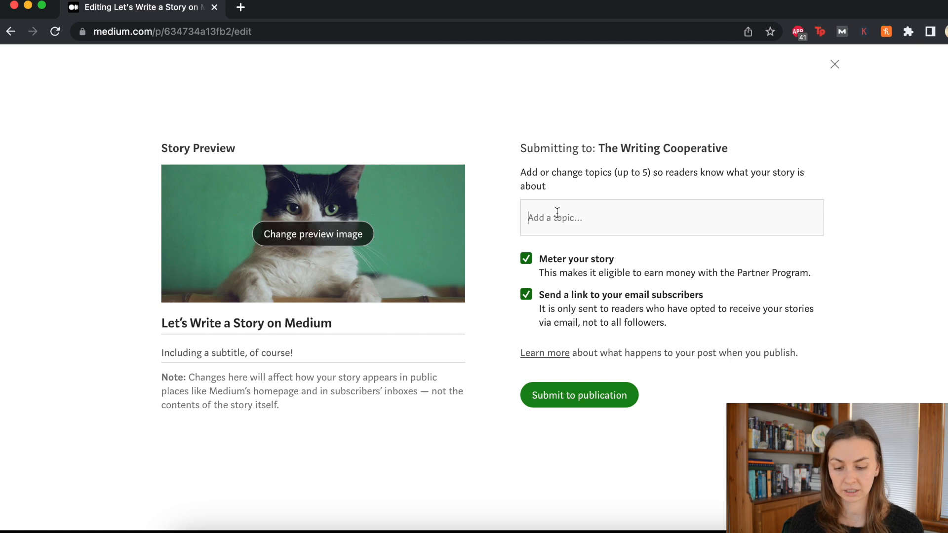
Step: Add writing, medium and editor as submission topics
type("writing")
key("Return")
type("medium")
key("Return")
type("editor")
key("Return")
Step: Add Writing Tips and Writing Advice, dropping the stray Beginning topic, then close the submission page
type("beginn")
left_click(711, 331)
left_click(759, 217)
type("writing tips")
left_click(740, 249)
type("writing adv")
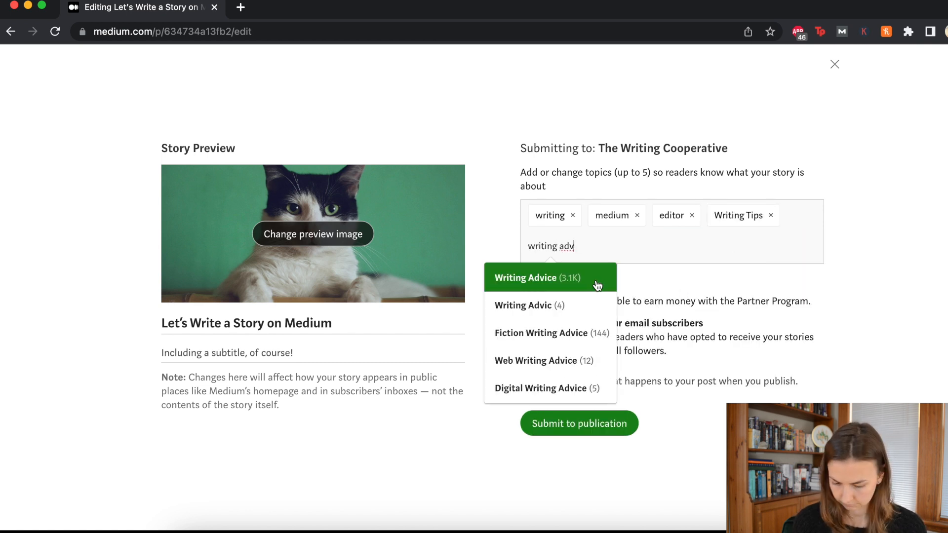
left_click(596, 278)
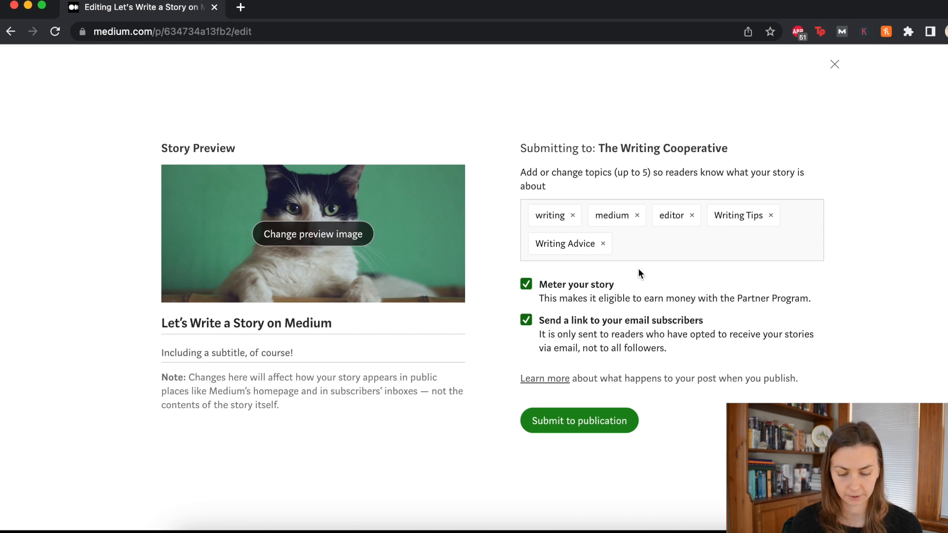
left_click(835, 68)
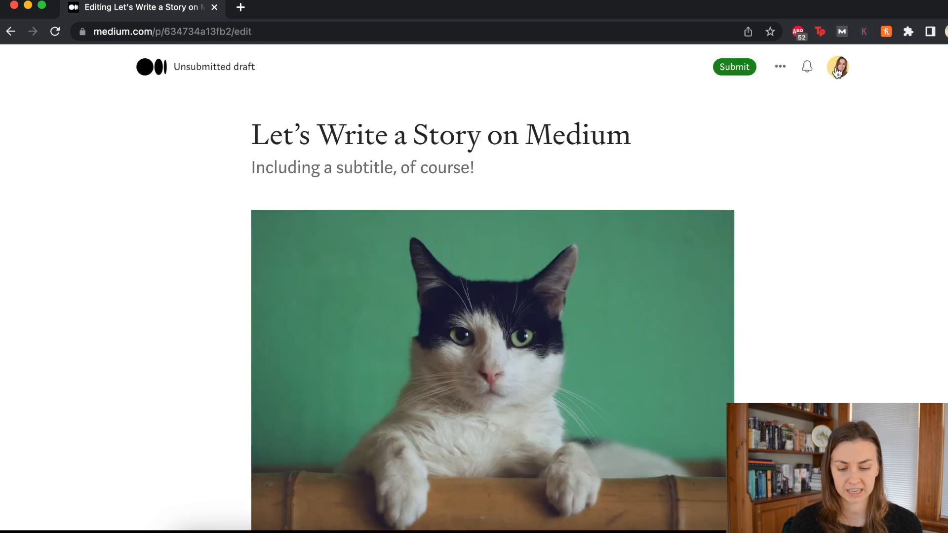
Step: Load medium.com/tag/writing in a new tab and review its Related Topics list
left_click(240, 7)
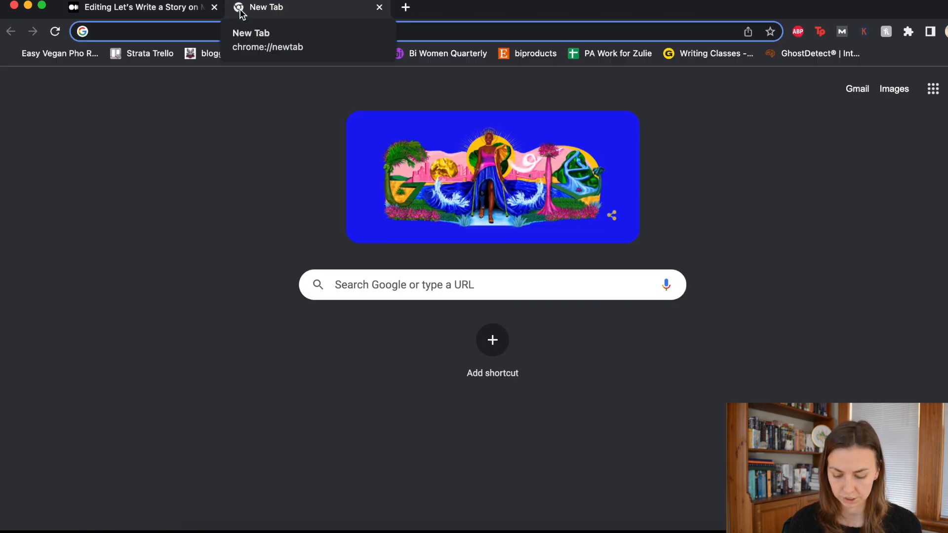
type("medium.com")
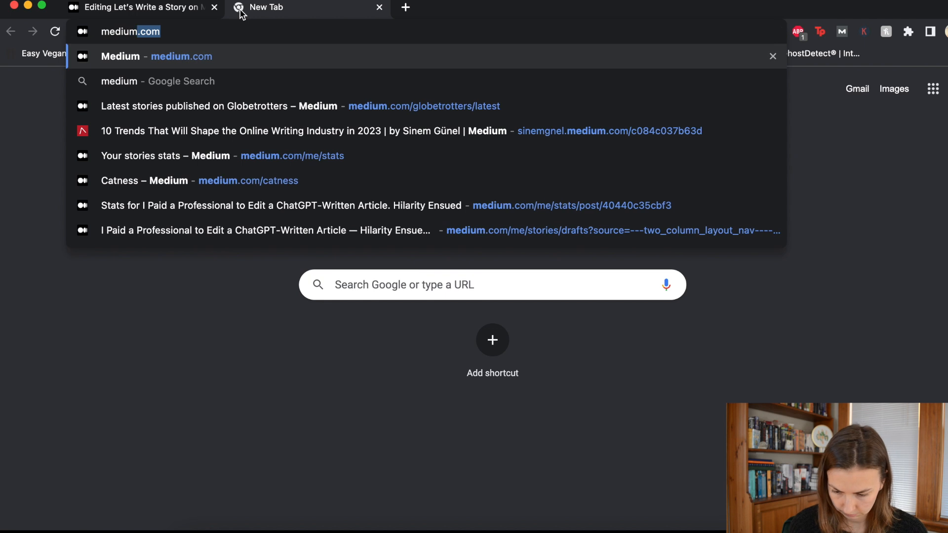
type("/tag/writing")
key("Return")
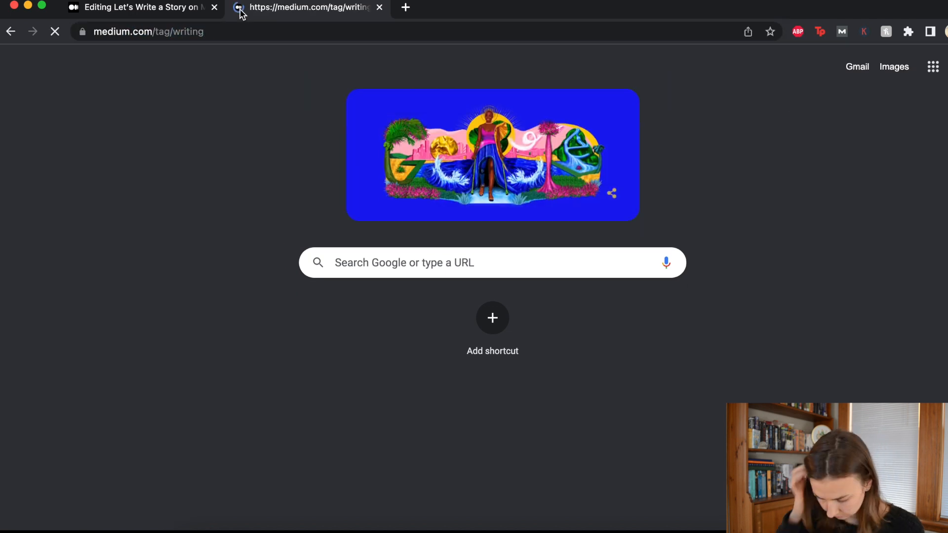
scroll(730, 215, "down", 1)
left_click_drag(683, 218, 672, 193)
left_click(709, 218)
left_click_drag(761, 218, 653, 213)
left_click(733, 199)
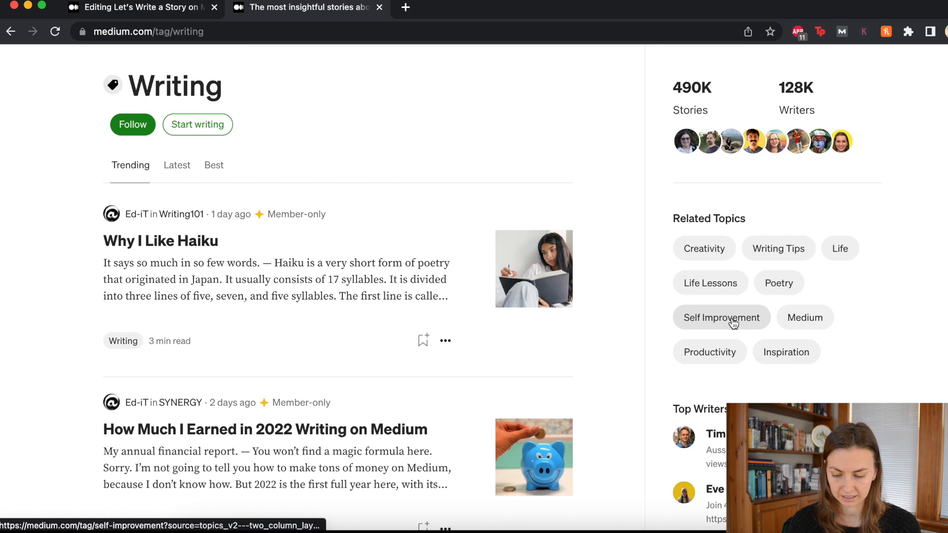
Step: Return to the draft tab and scroll to the story's ending
left_click(148, 7)
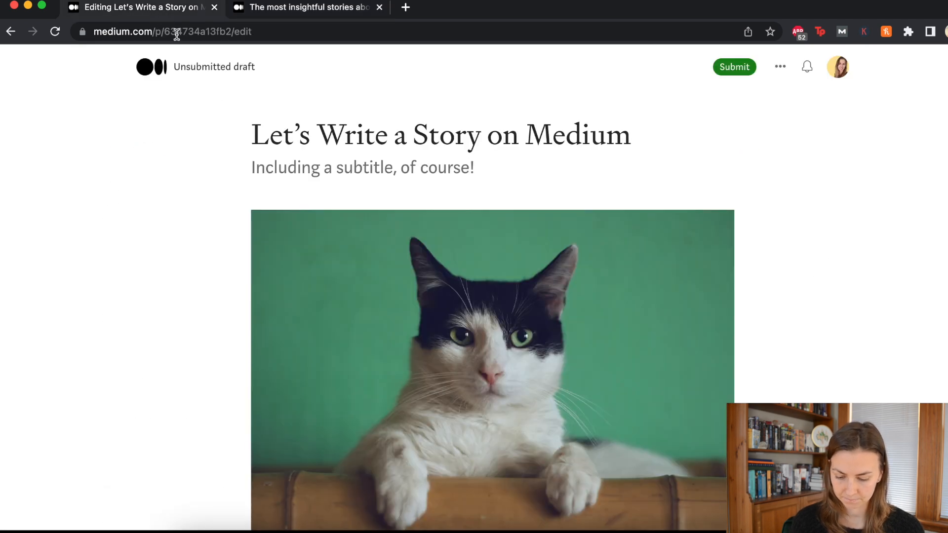
scroll(392, 247, "down", 10)
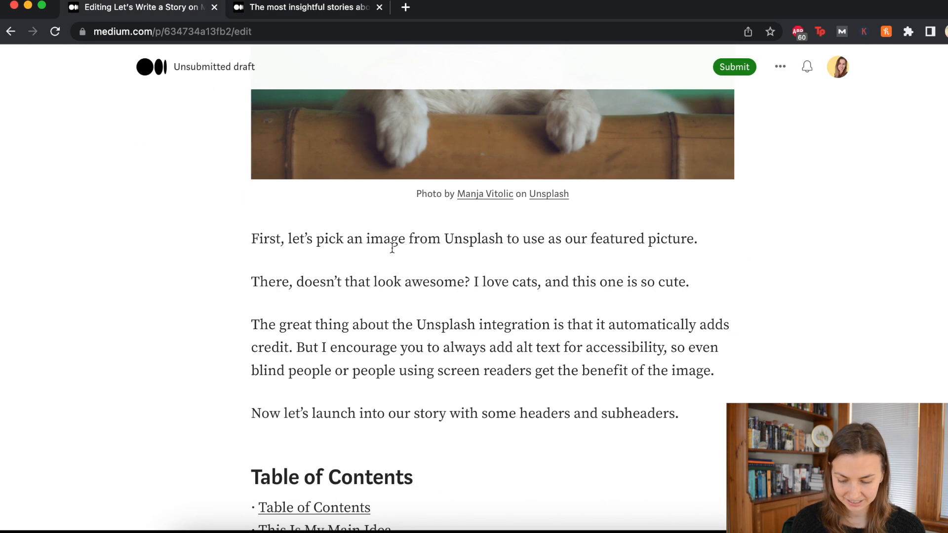
scroll(392, 247, "down", 15)
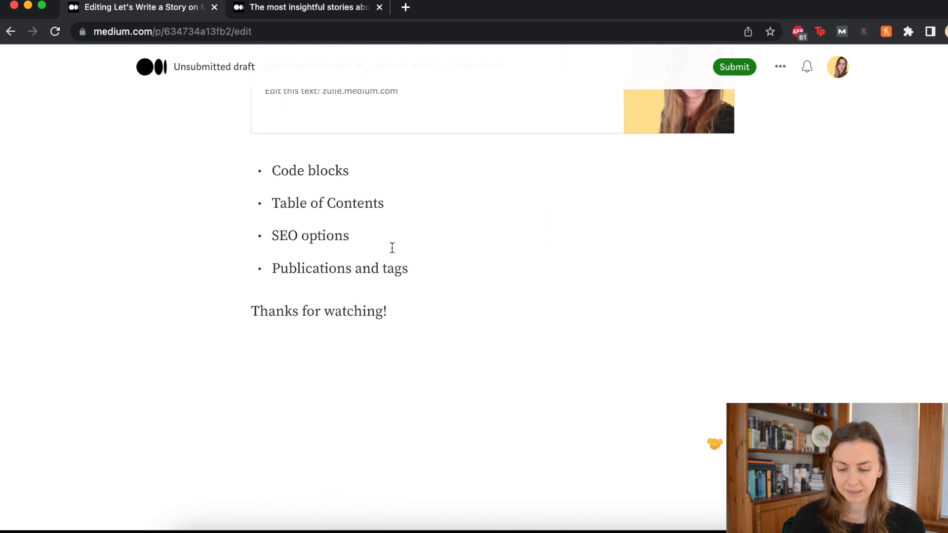